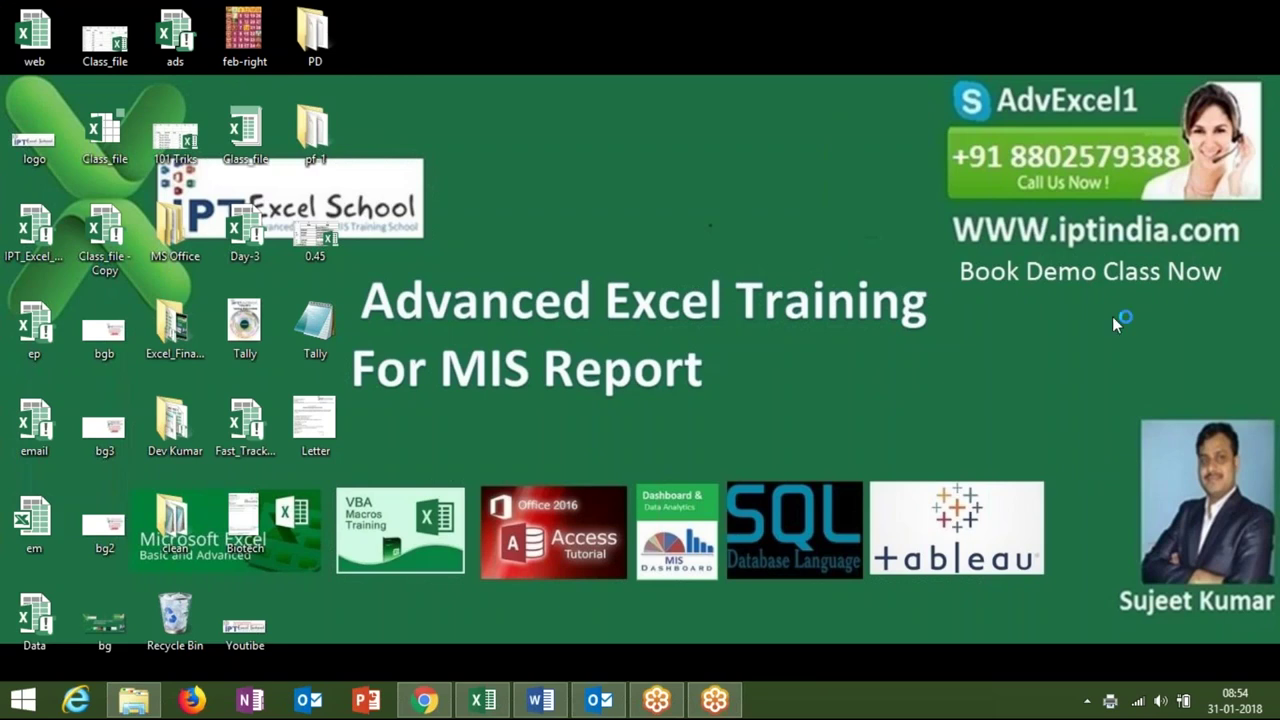
# Step: Launch Excel, open the Class_file workbook from the desktop, then select all cells and delete
pyautogui.click(483, 700)
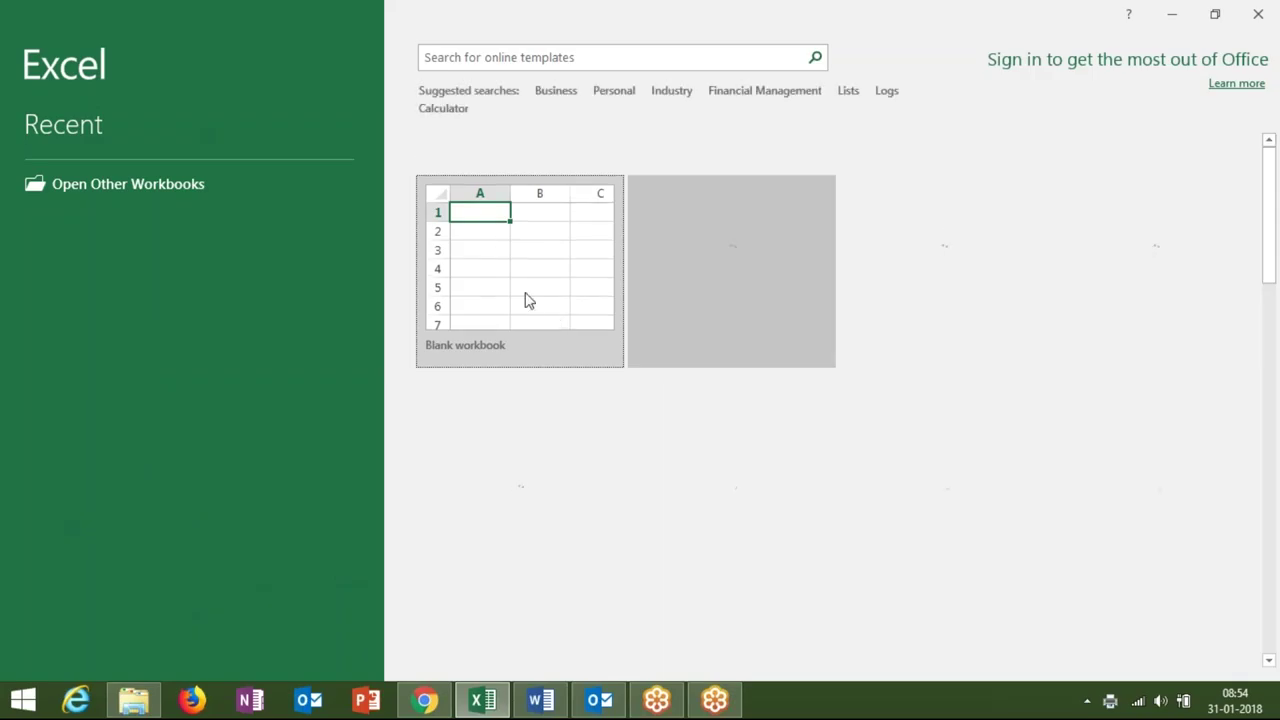
pyautogui.click(1262, 15)
pyautogui.click(105, 38)
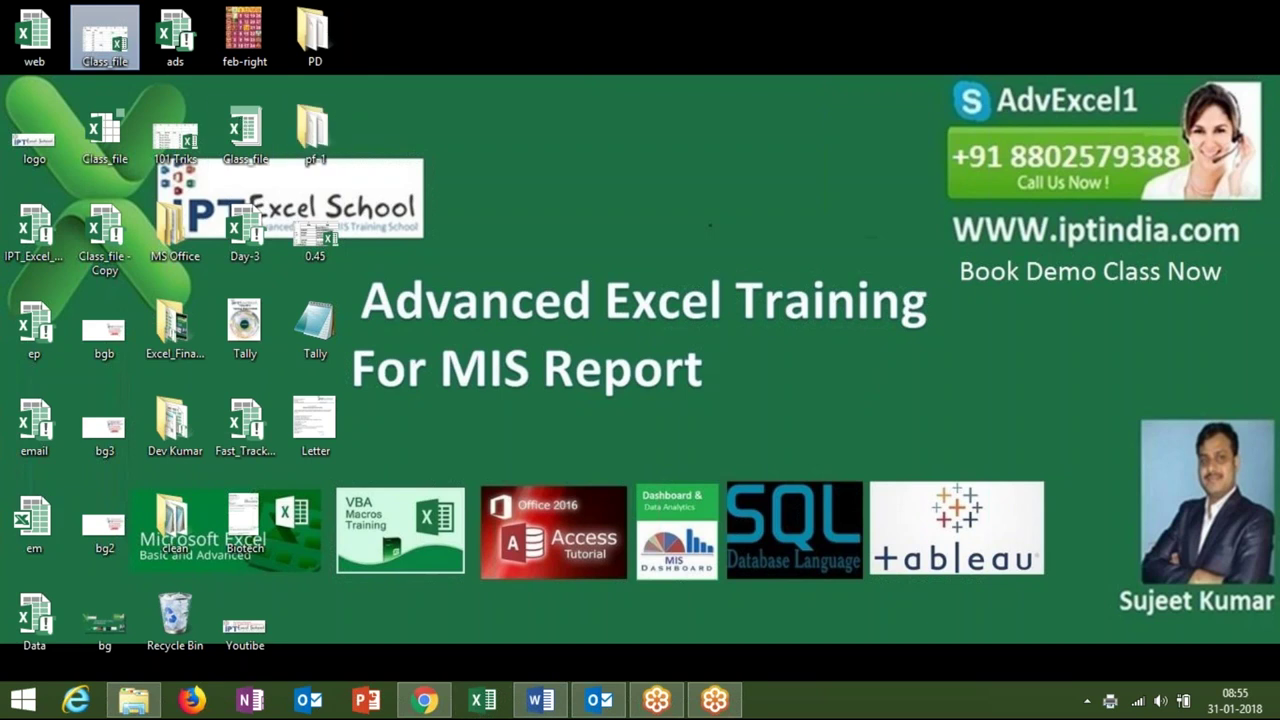
pyautogui.doubleClick(105, 35)
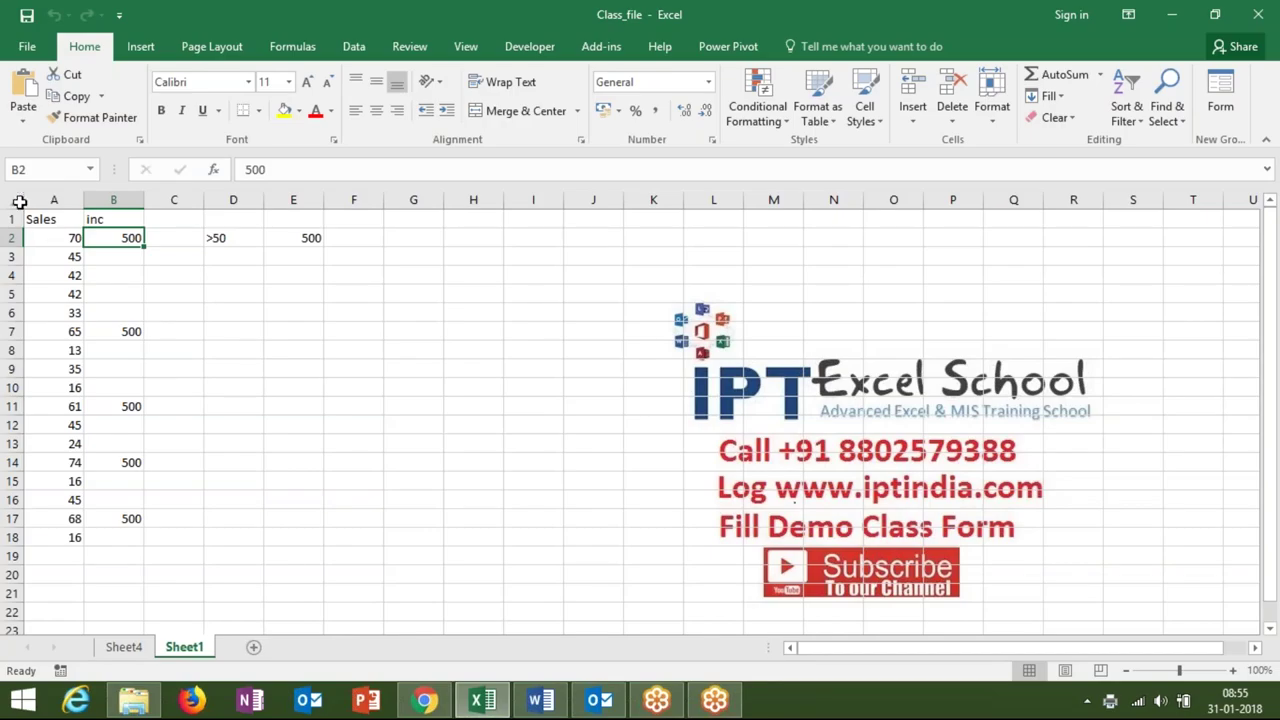
pyautogui.click(19, 202)
pyautogui.press('Delete')
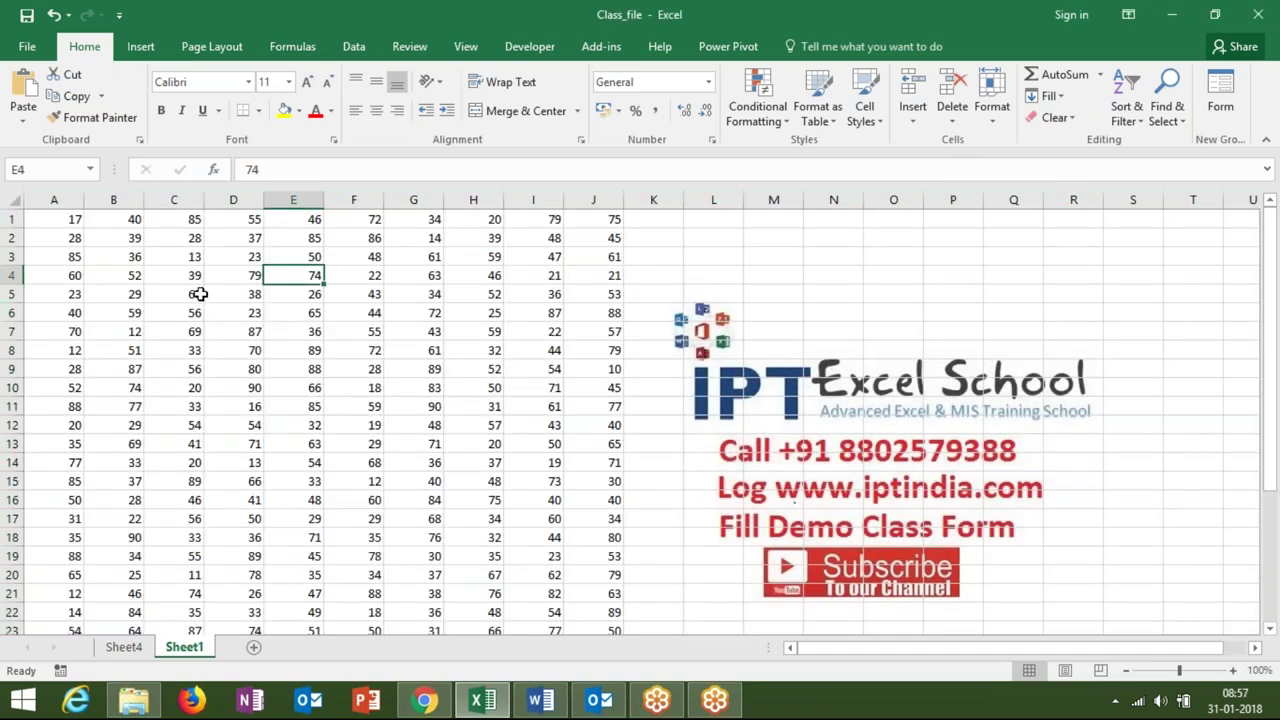
pyautogui.scroll(-2, 200, 293)
pyautogui.scroll(2, 200, 293)
pyautogui.click(52, 220)
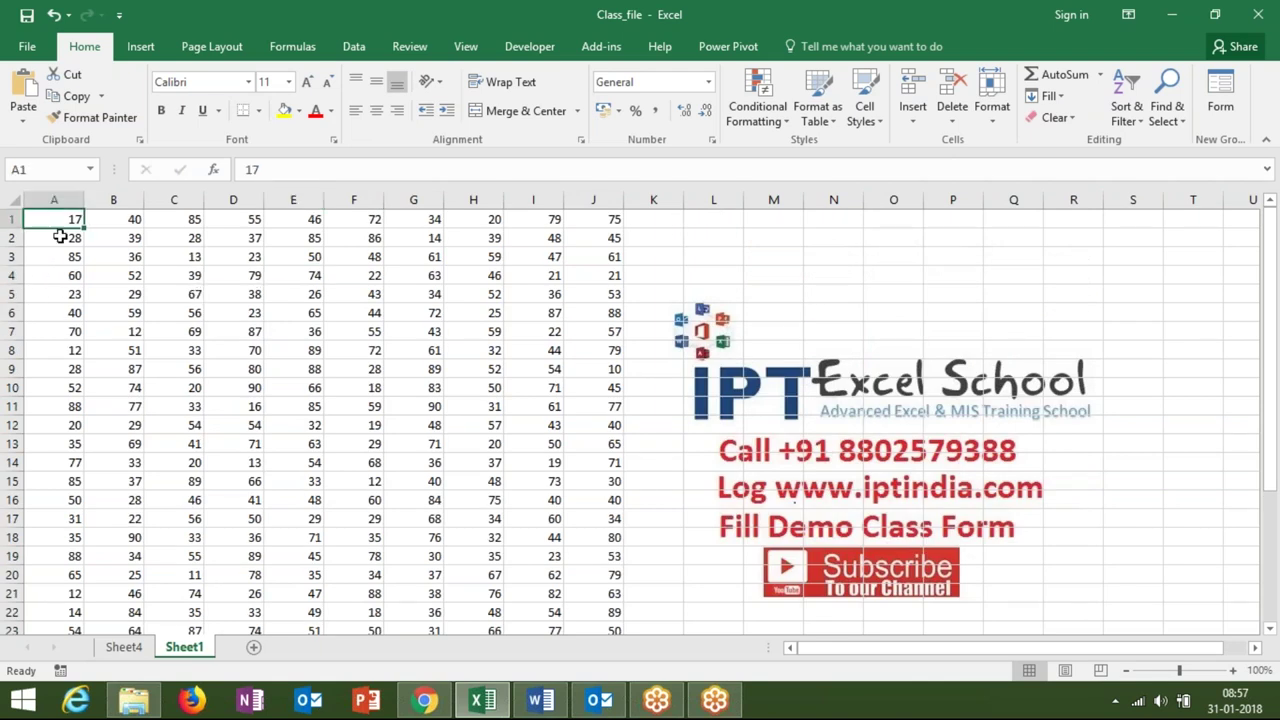
pyautogui.moveTo(47, 215); pyautogui.dragTo(257, 420)
pyautogui.click(88, 253)
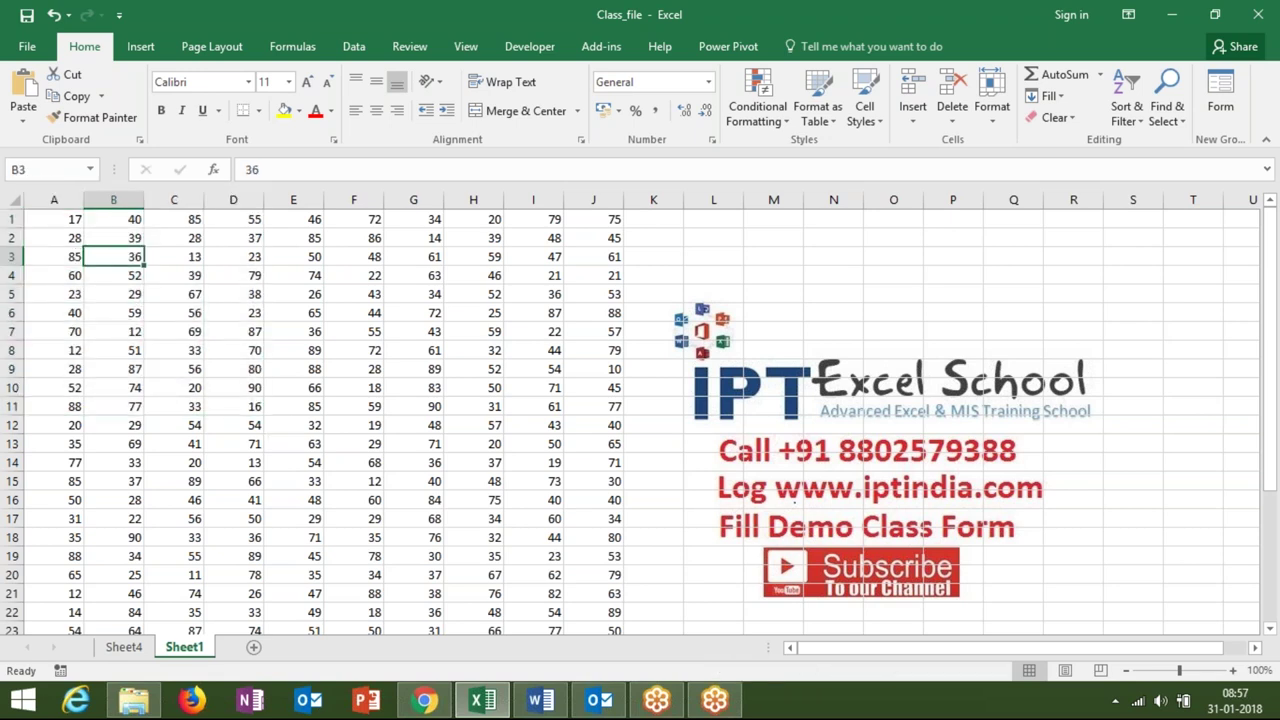
pyautogui.click(75, 224)
pyautogui.moveTo(72, 222); pyautogui.dragTo(607, 598)
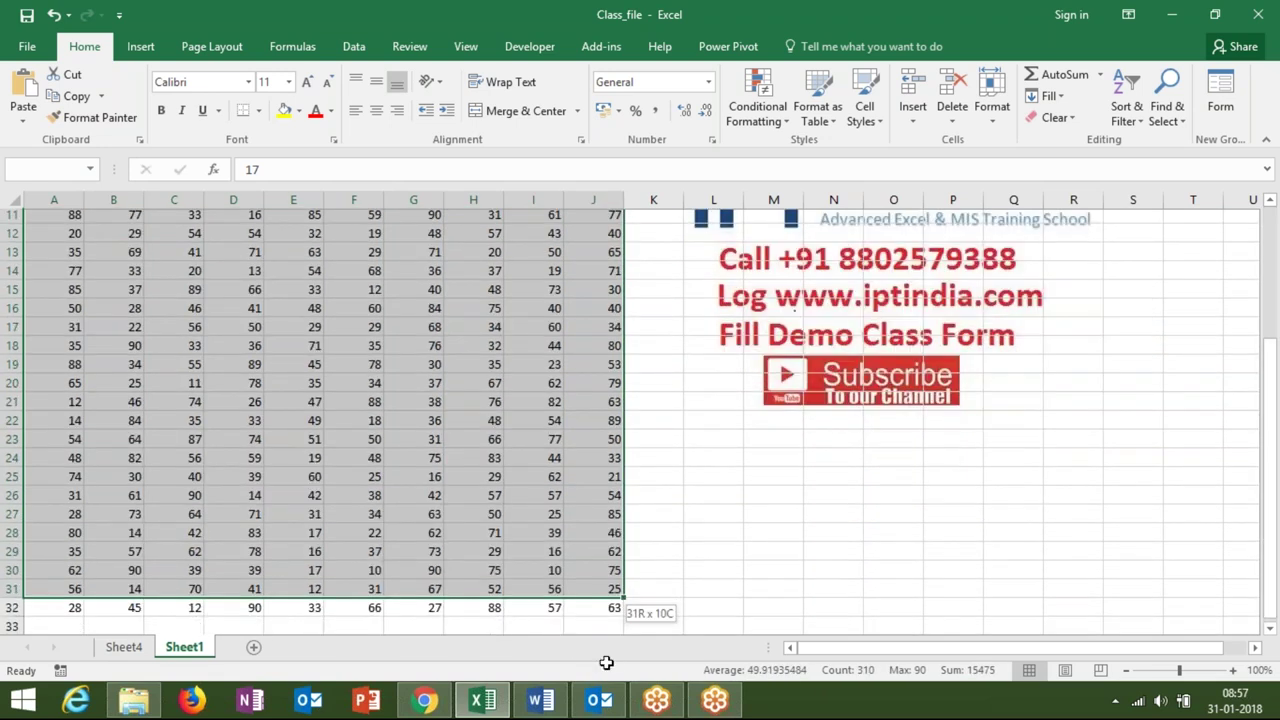
pyautogui.moveTo(607, 598); pyautogui.dragTo(600, 586)
pyautogui.scroll(4, 600, 586)
pyautogui.click(241, 234)
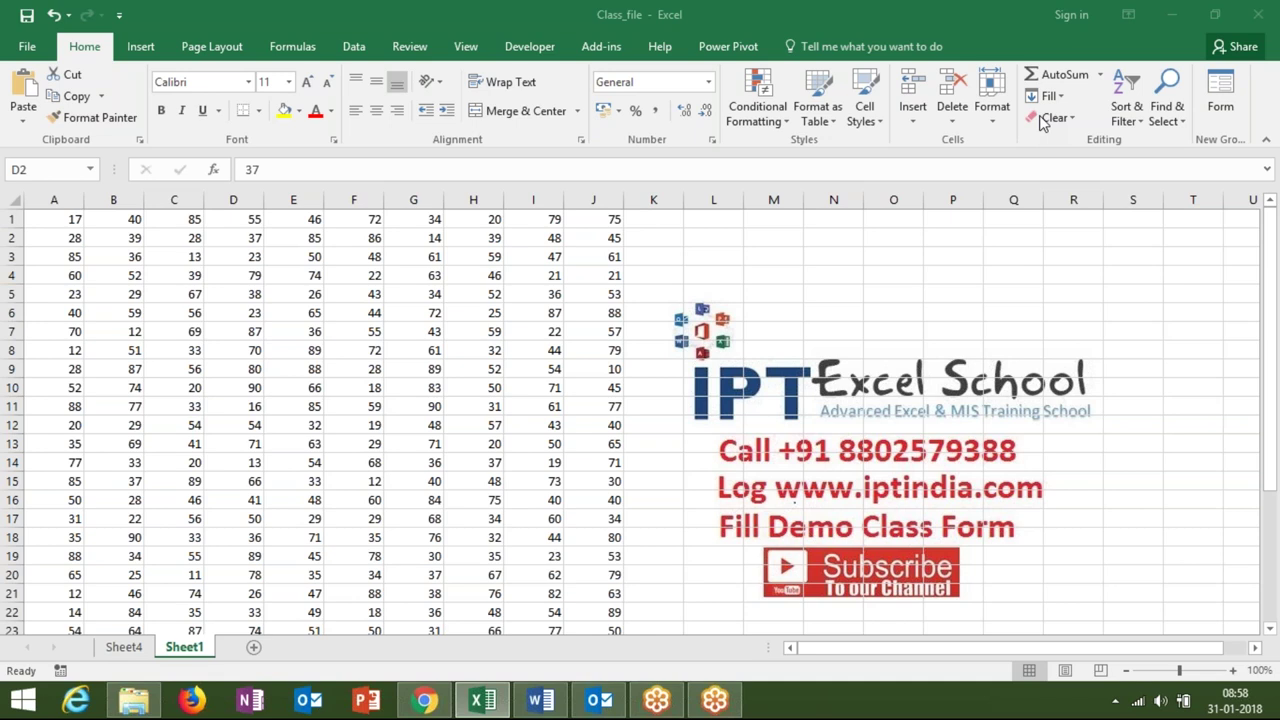
pyautogui.click(158, 242)
pyautogui.moveTo(62, 221); pyautogui.dragTo(180, 312)
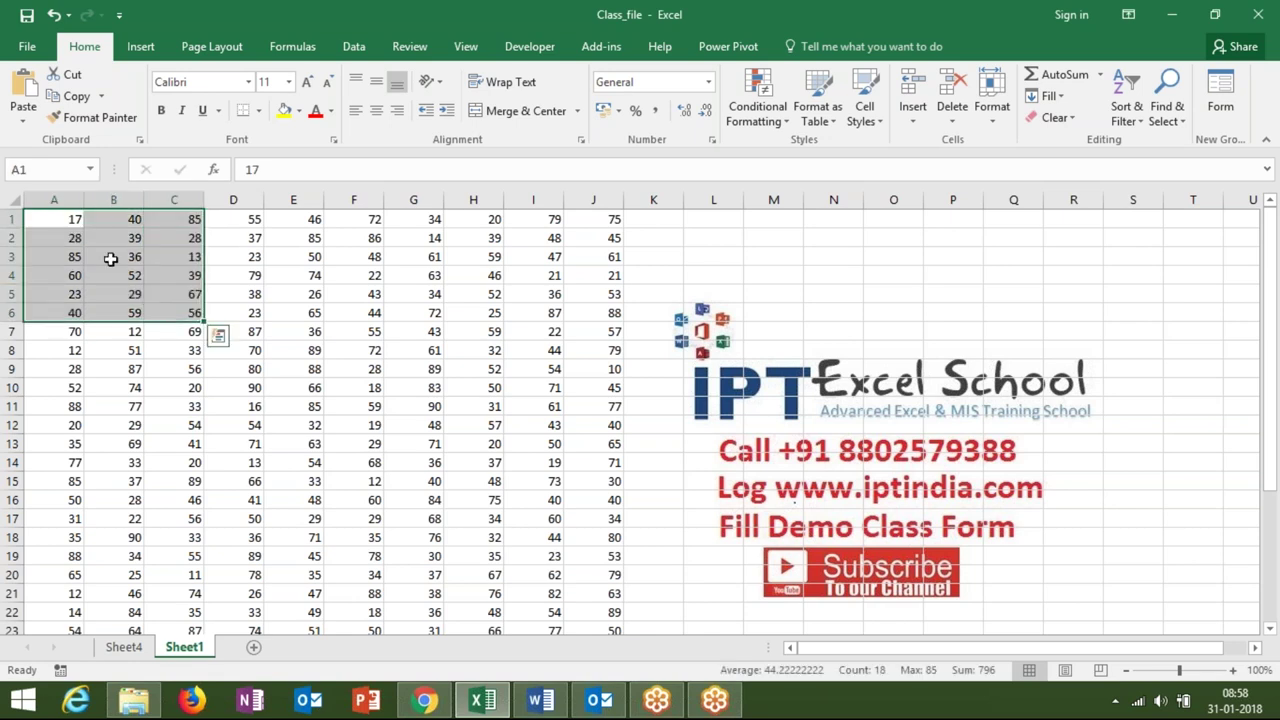
pyautogui.moveTo(80, 216); pyautogui.dragTo(133, 255)
pyautogui.click(55, 219)
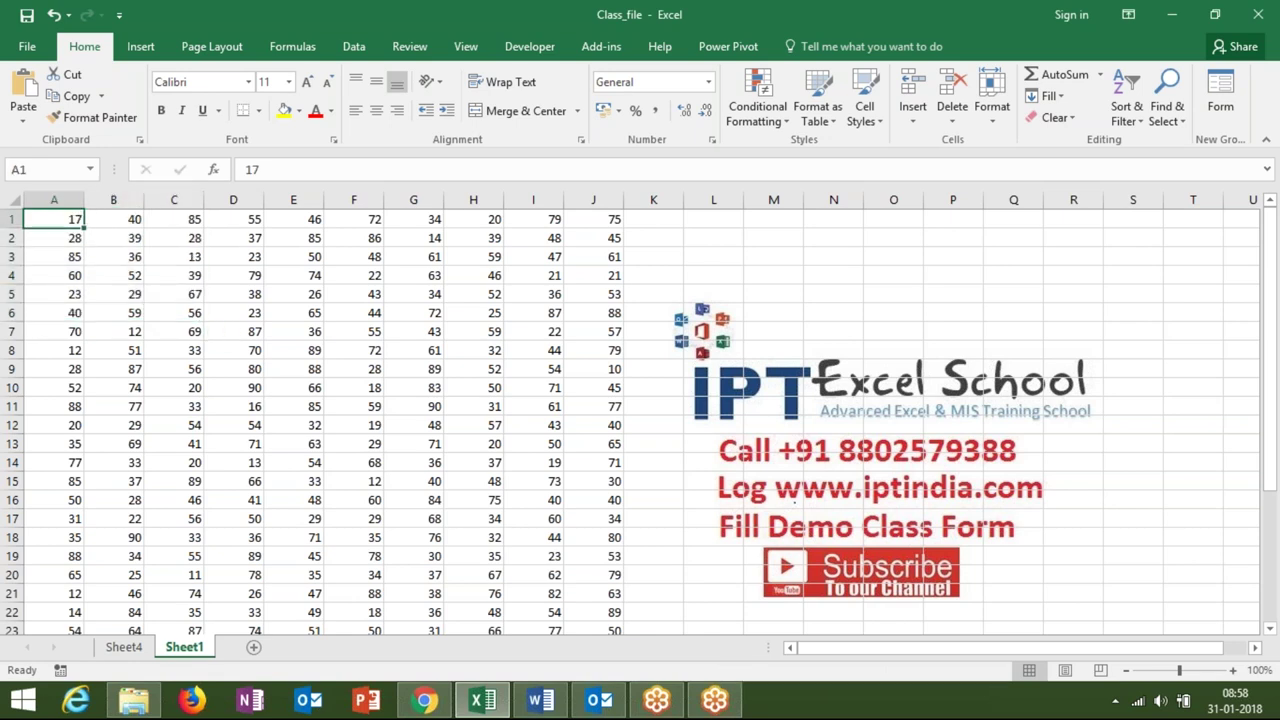
pyautogui.hotkey('ctrl', 'Right')
pyautogui.hotkey('ctrl', 'Right')
pyautogui.hotkey('ctrl', 'Home')
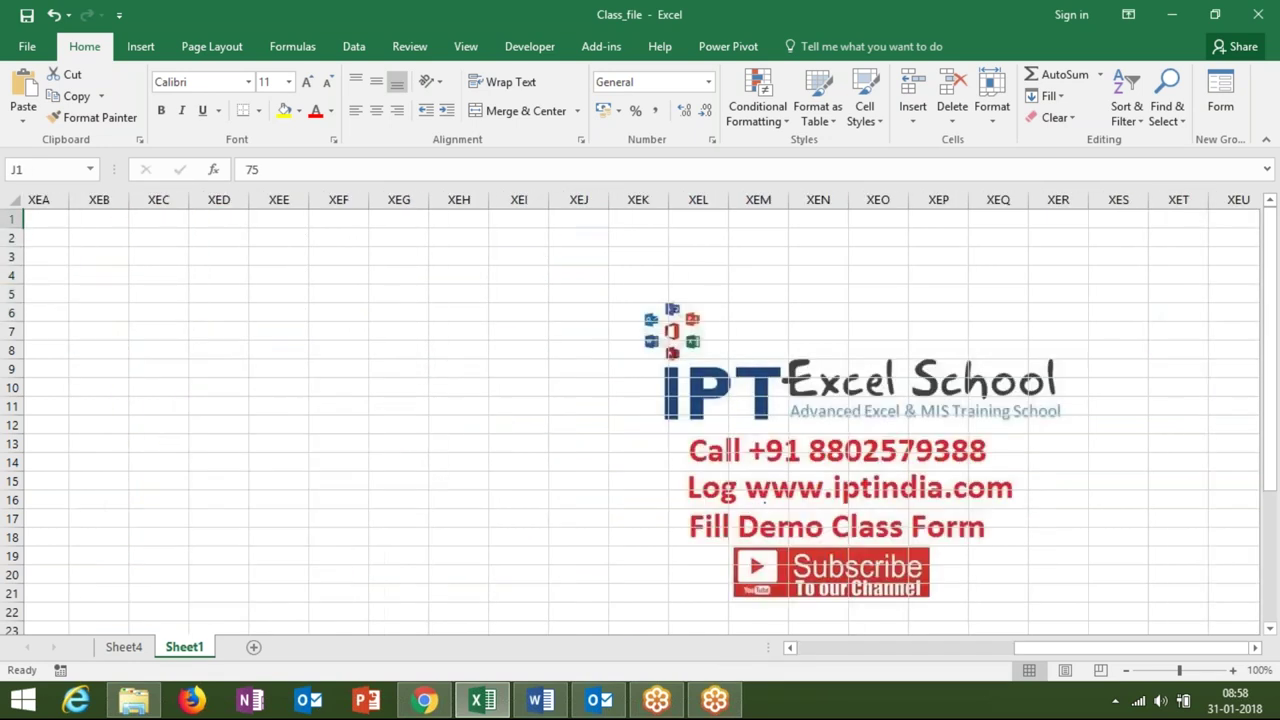
pyautogui.hotkey('shift', 'Right')
pyautogui.hotkey('shift', 'Right')
pyautogui.hotkey('shift', 'Right')
pyautogui.hotkey('shift', 'Right')
pyautogui.hotkey('shift', 'Right')
pyautogui.hotkey('shift', 'Right')
pyautogui.hotkey('shift', 'Right')
pyautogui.hotkey('shift', 'Right')
pyautogui.hotkey('shift', 'Down')
pyautogui.hotkey('shift', 'Down')
pyautogui.hotkey('ctrl', 'Home')
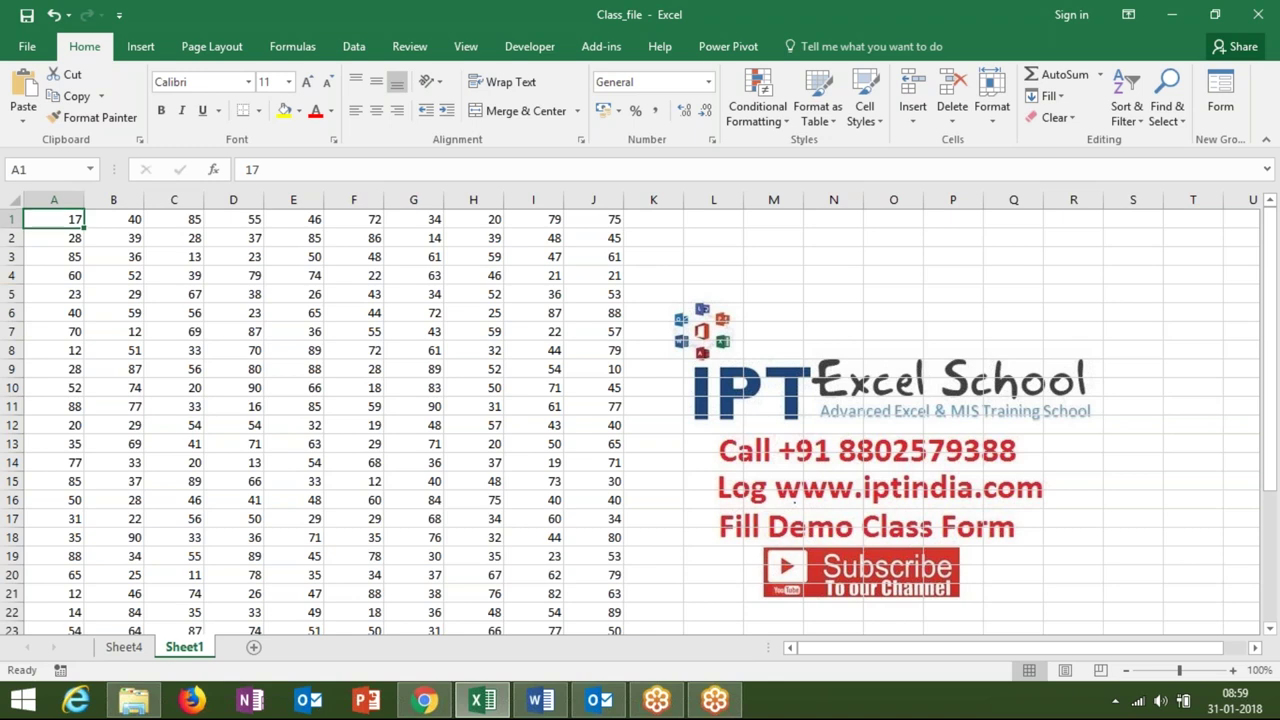
pyautogui.hotkey('ctrl', 'shift', 'End')
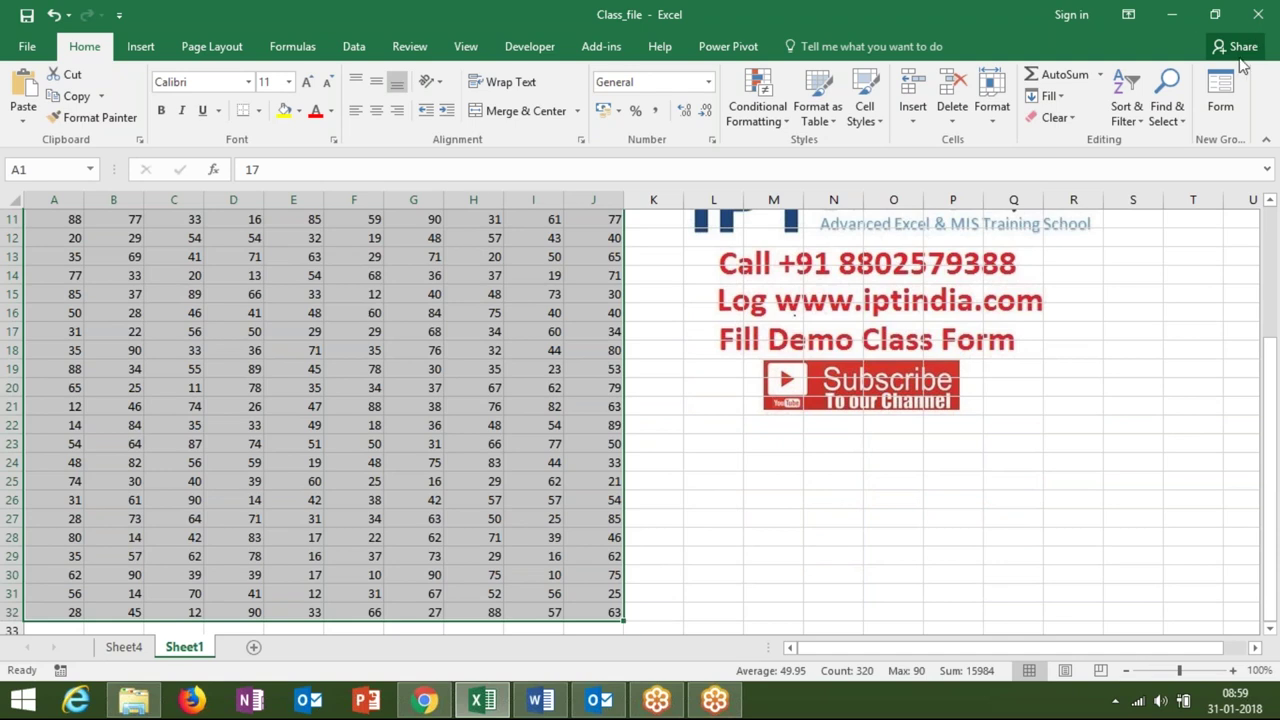
pyautogui.click(396, 306)
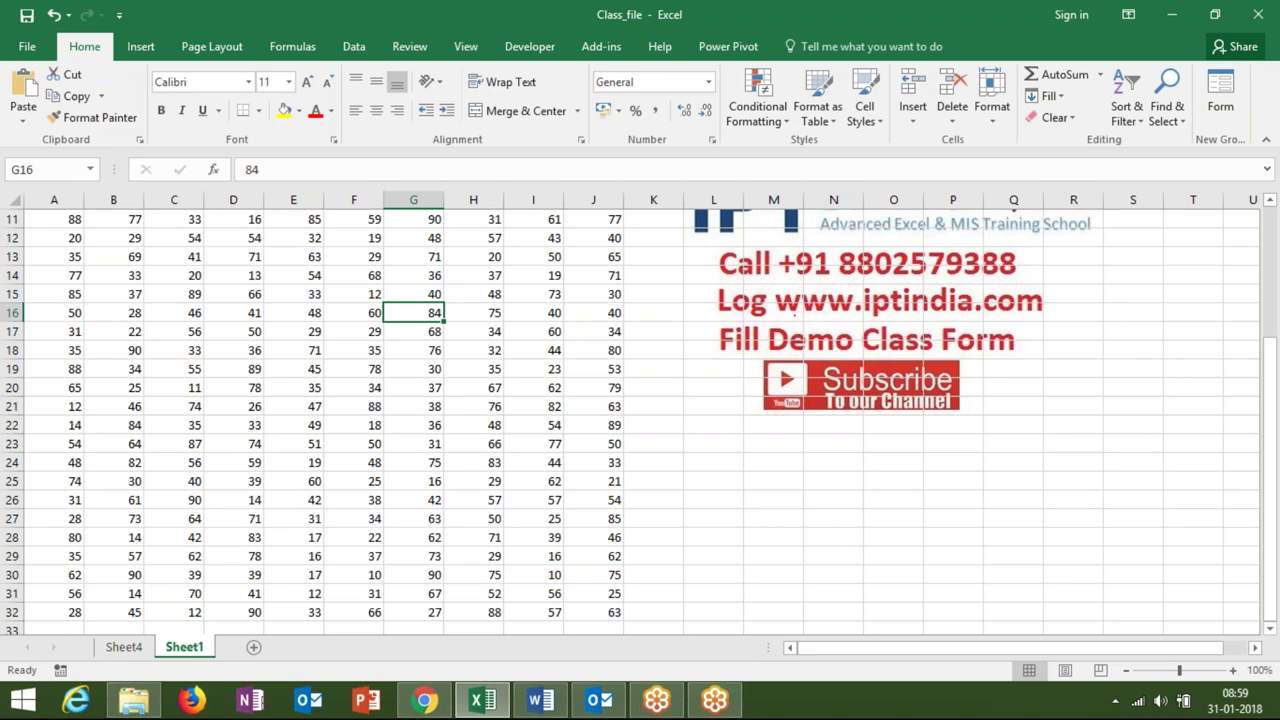
# Step: Use Go To Special with Current region to select the A1:J32 number block
pyautogui.hotkey('ctrl', 'g')
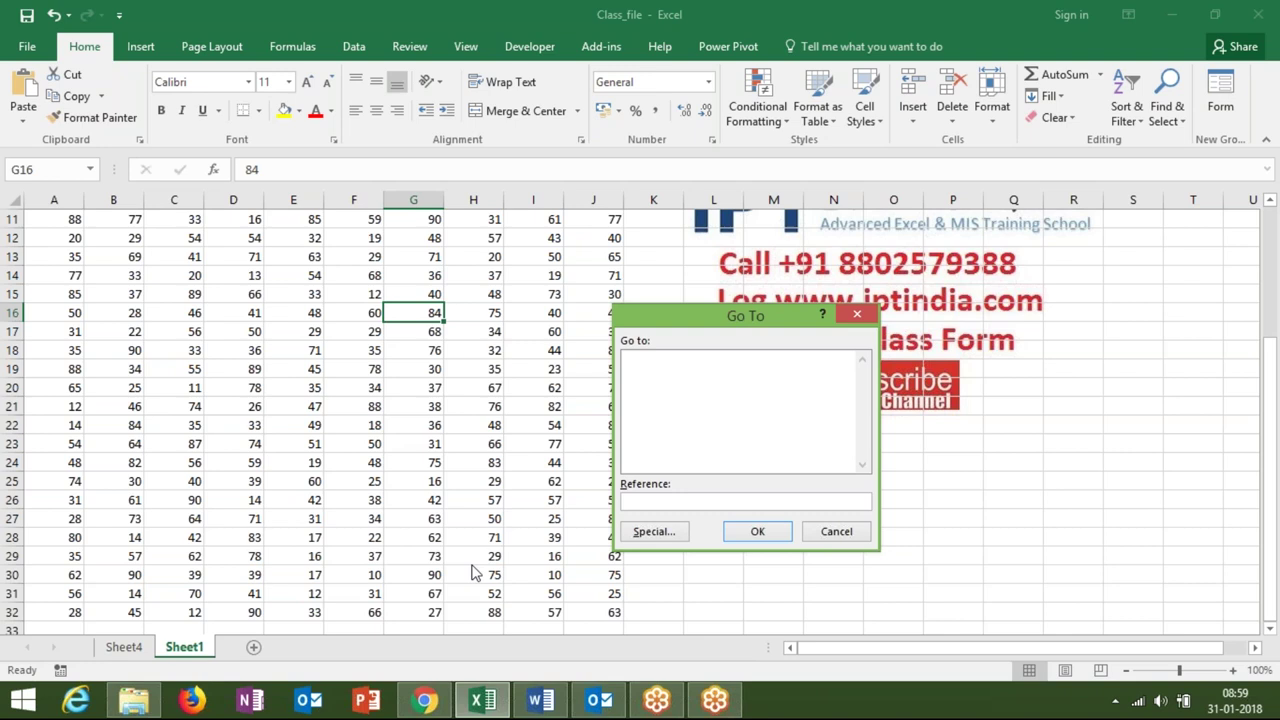
pyautogui.click(636, 533)
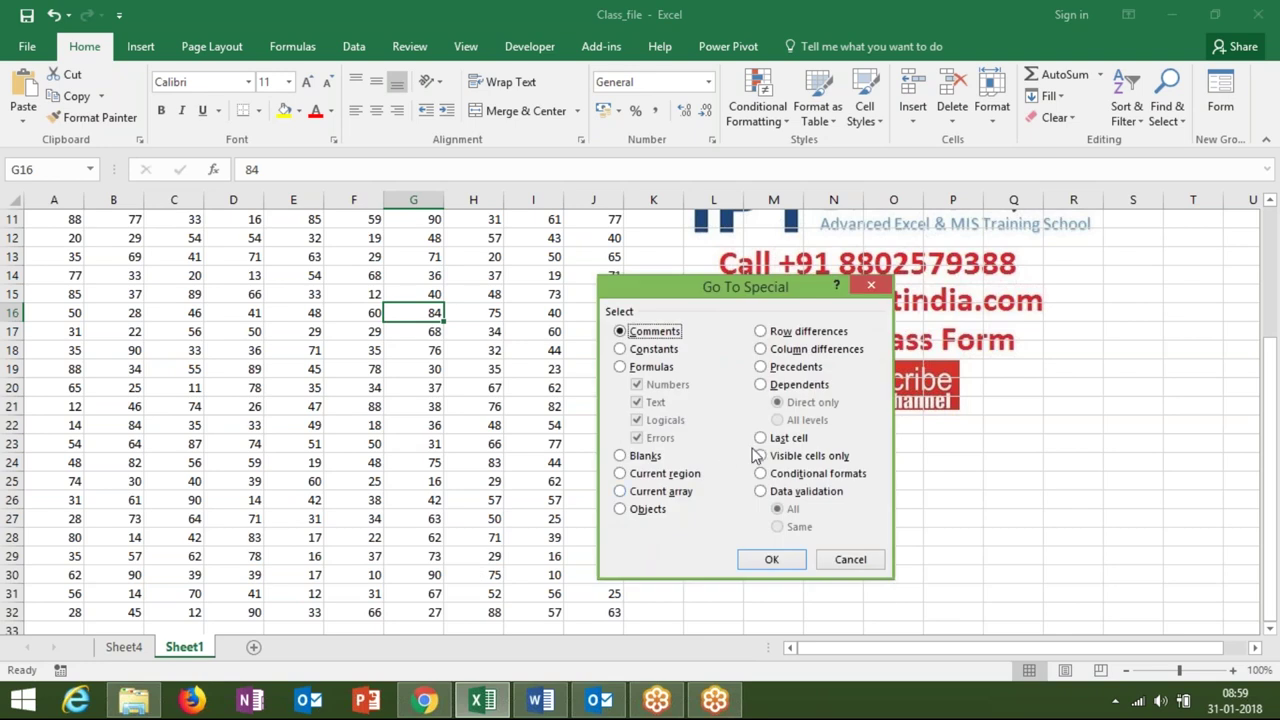
pyautogui.click(663, 476)
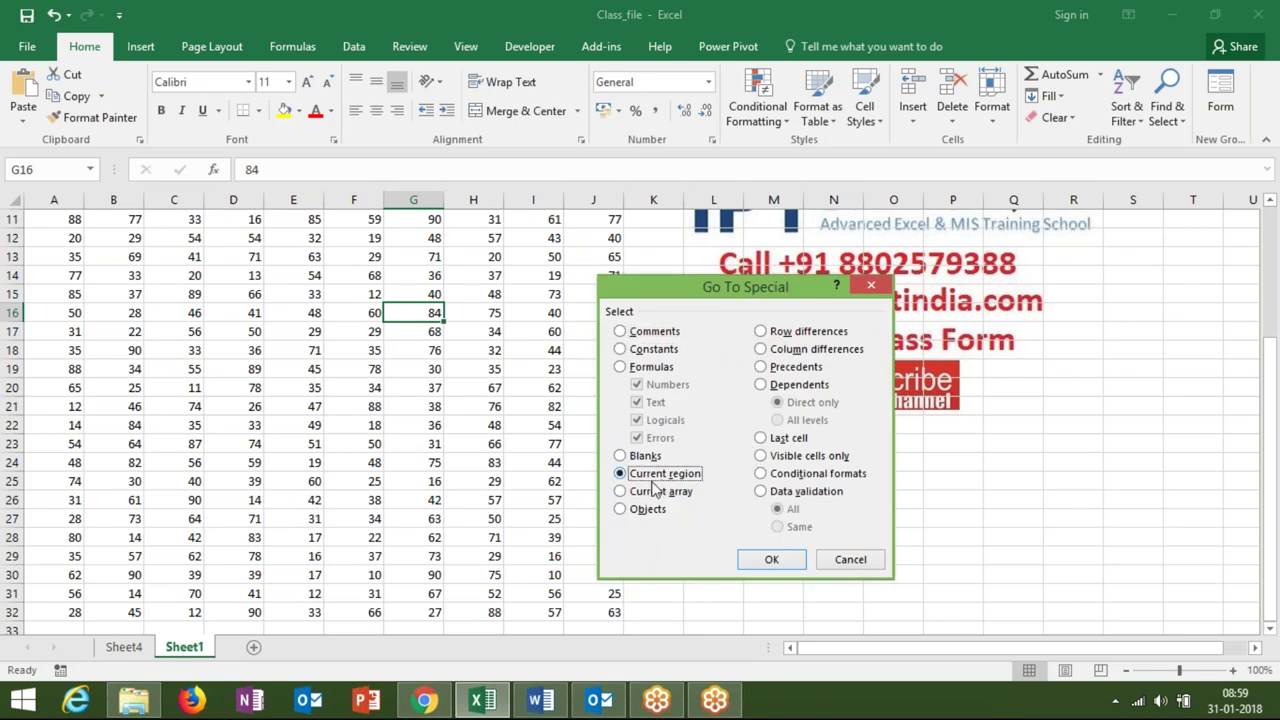
pyautogui.click(771, 560)
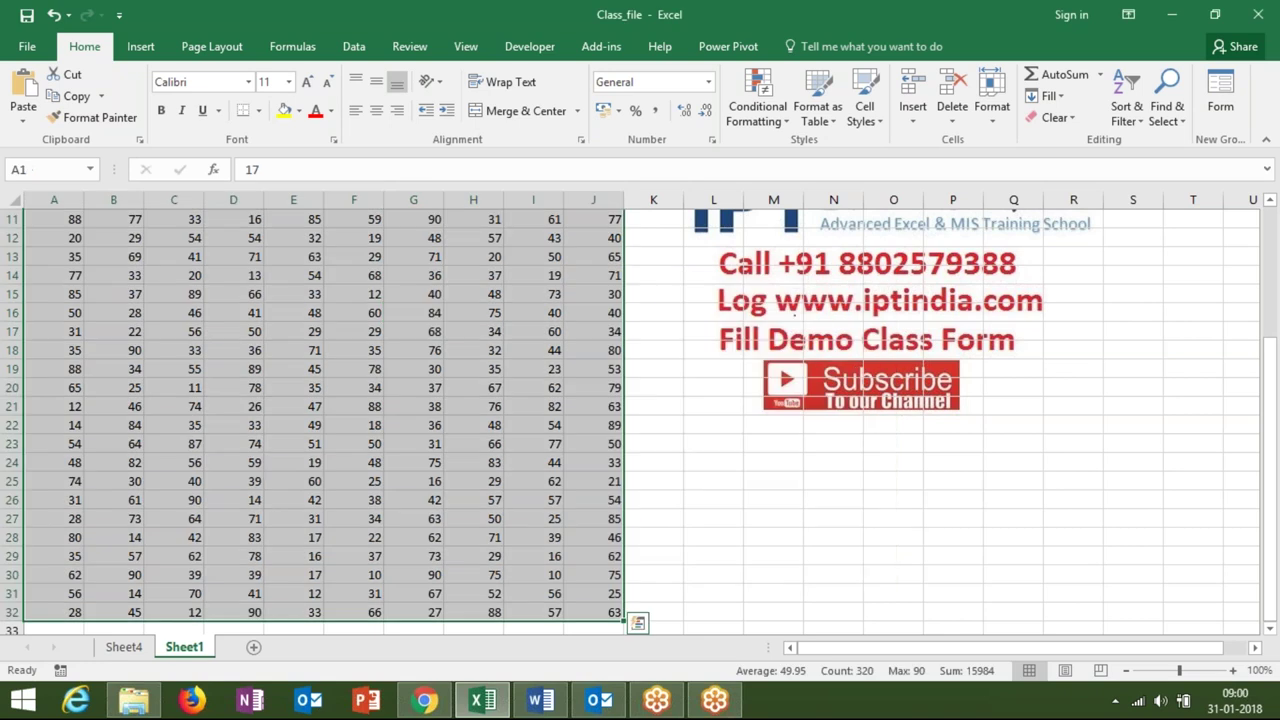
pyautogui.scroll(-2, 778, 566)
pyautogui.scroll(5, 778, 566)
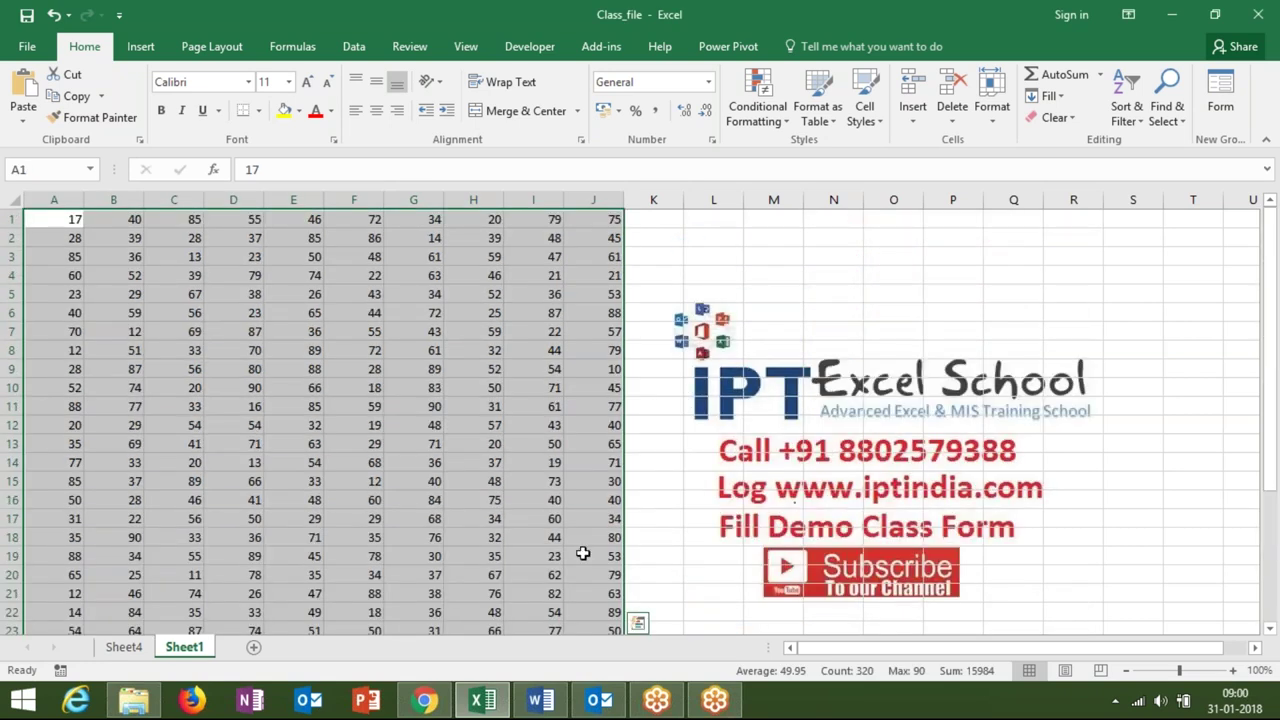
pyautogui.click(285, 462)
pyautogui.click(14, 389)
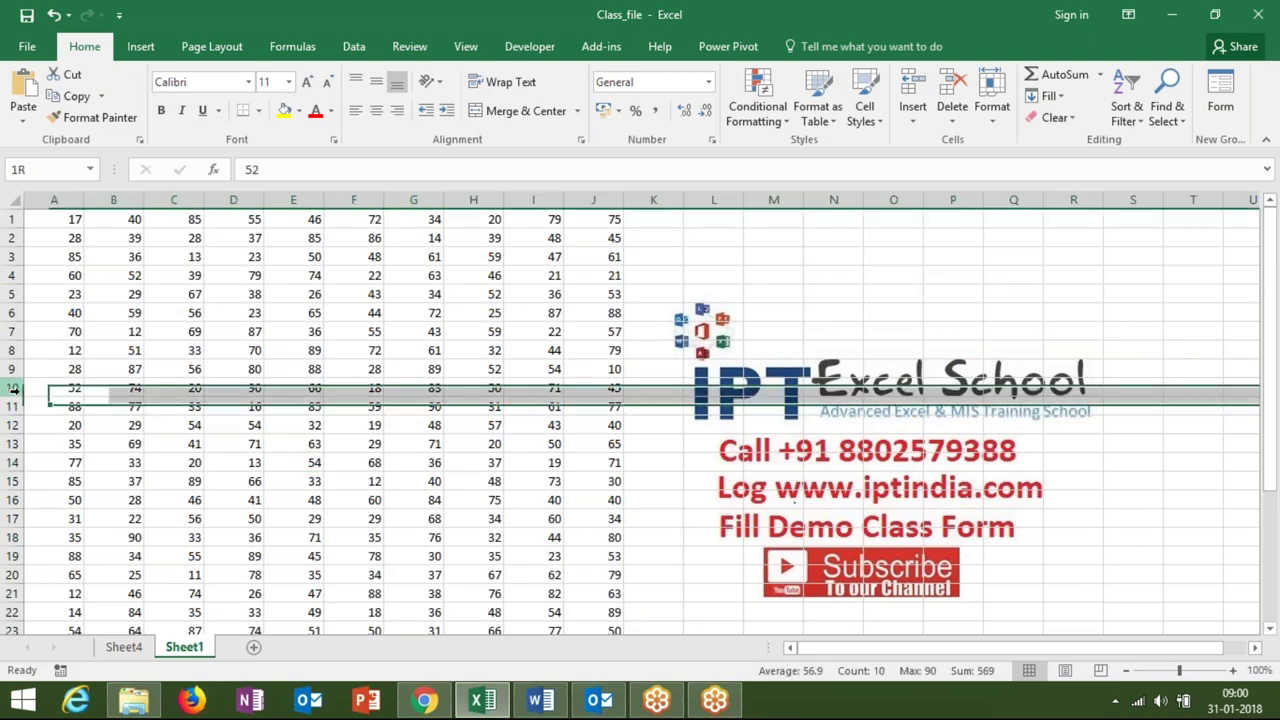
pyautogui.hotkey('ctrl', 'shift', '+')
pyautogui.press('Up')
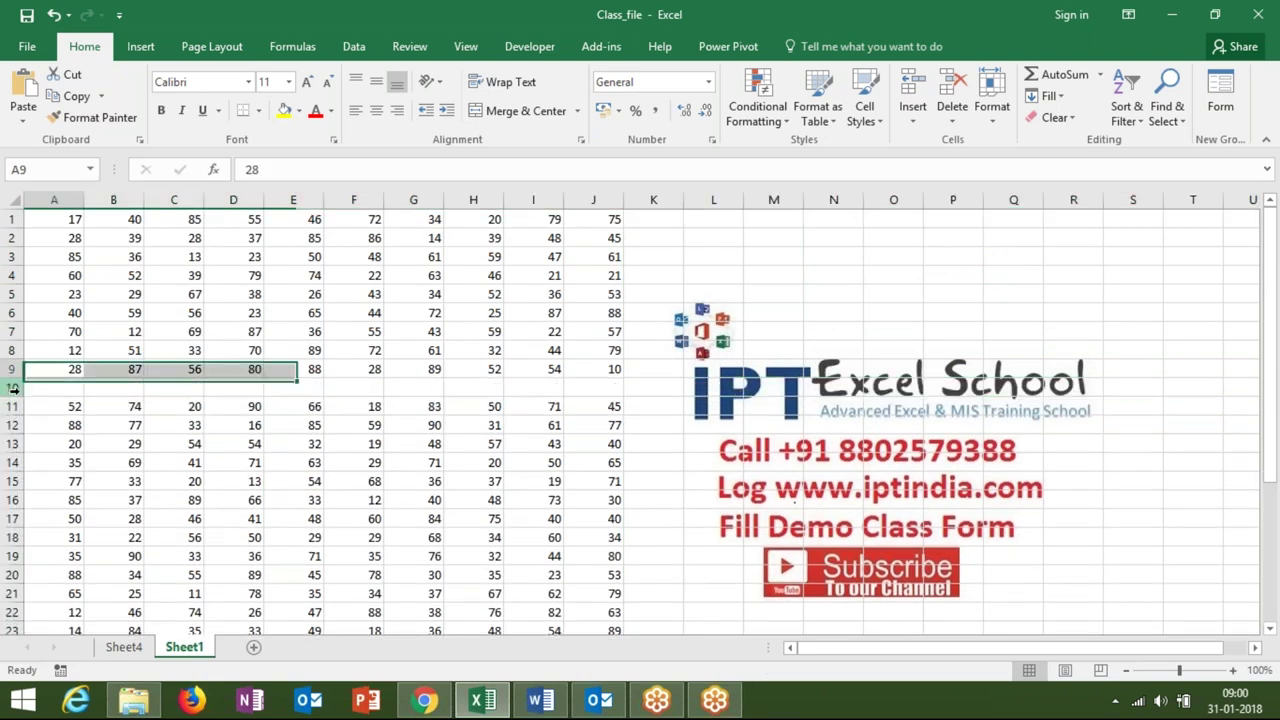
pyautogui.press('Up')
pyautogui.press('Up')
pyautogui.press('Up')
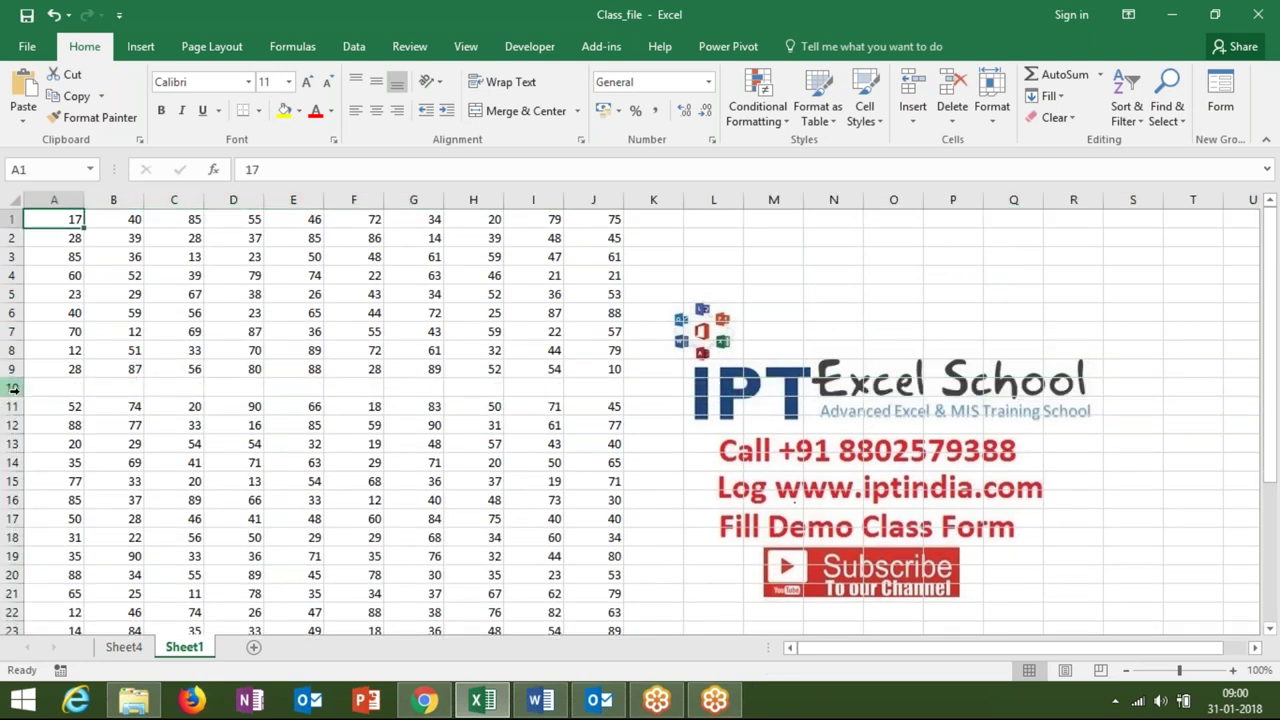
pyautogui.hotkey('ctrl', 'a')
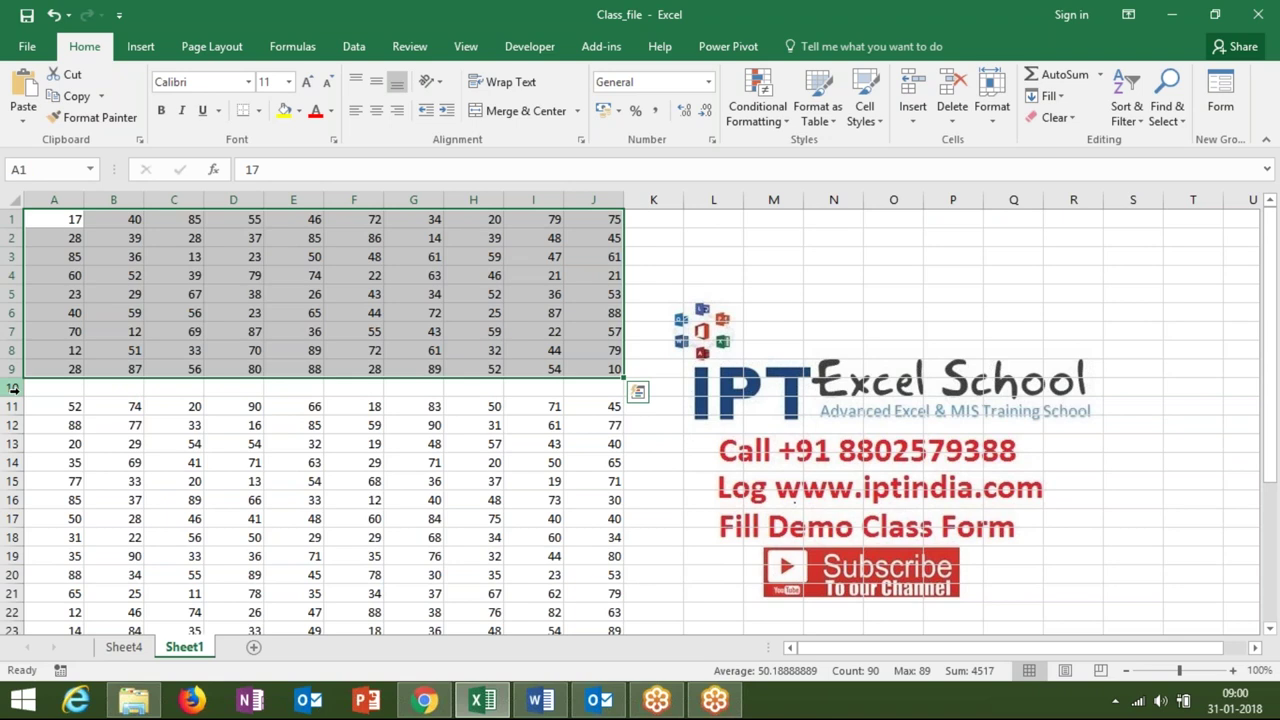
pyautogui.press('Down')
pyautogui.press('Down')
pyautogui.press('Down')
pyautogui.press('Down')
pyautogui.press('Down')
pyautogui.press('Down')
pyautogui.press('Down')
pyautogui.press('Down')
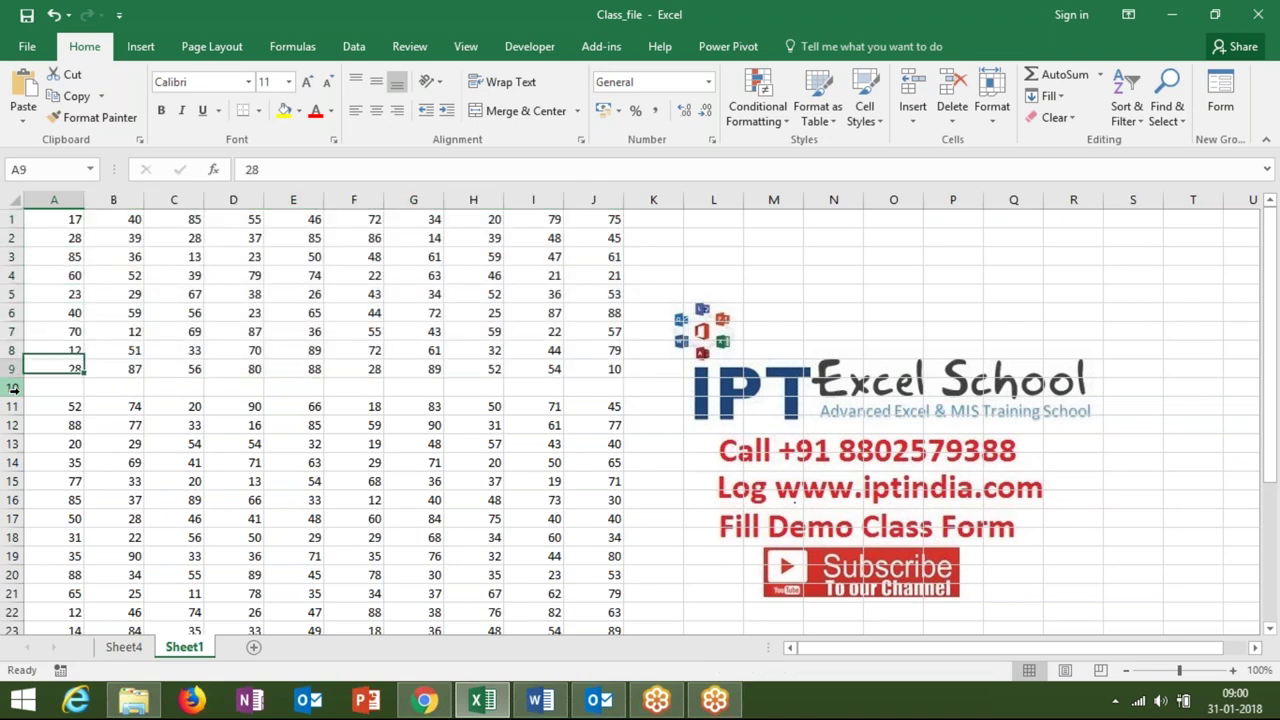
pyautogui.press('Down')
pyautogui.press('Right')
pyautogui.press('Right')
pyautogui.press('Right')
pyautogui.press('Right')
pyautogui.press('Up')
pyautogui.press('Up')
pyautogui.press('Up')
pyautogui.press('Up')
pyautogui.hotkey('ctrl', 'a')
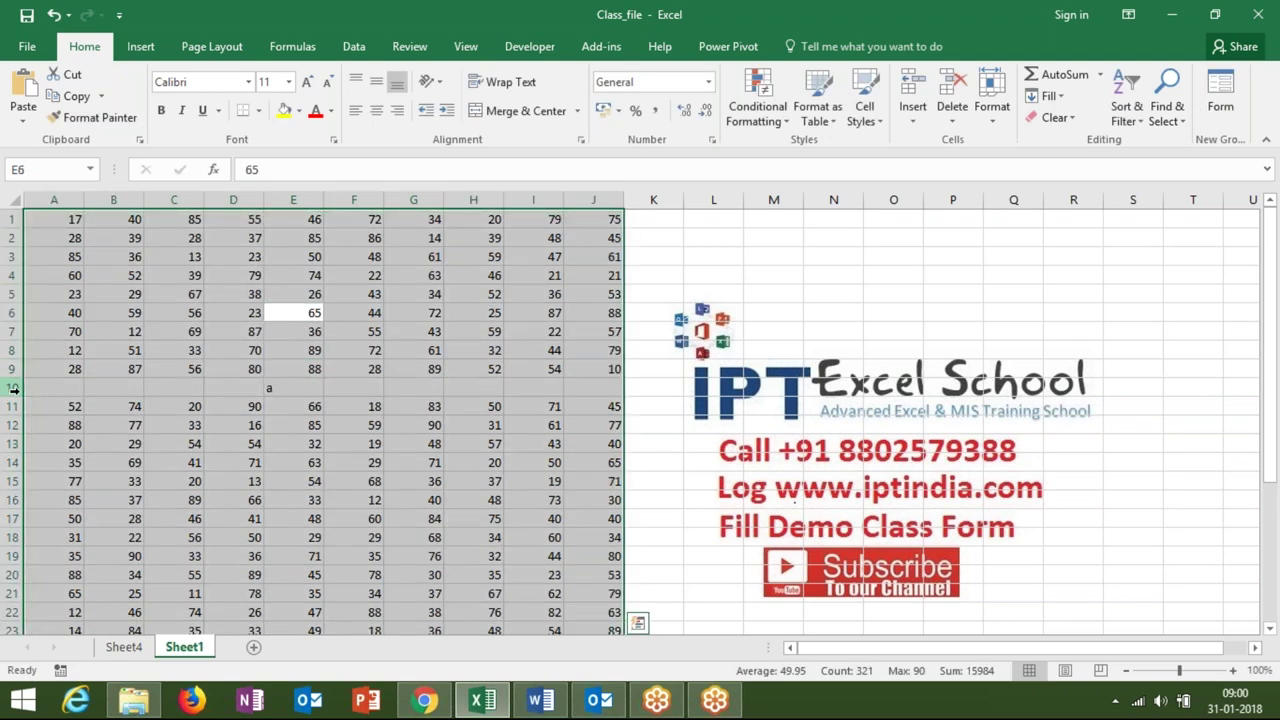
pyautogui.press('Down')
pyautogui.press('Down')
pyautogui.press('Down')
pyautogui.press('Down')
pyautogui.click(14, 388)
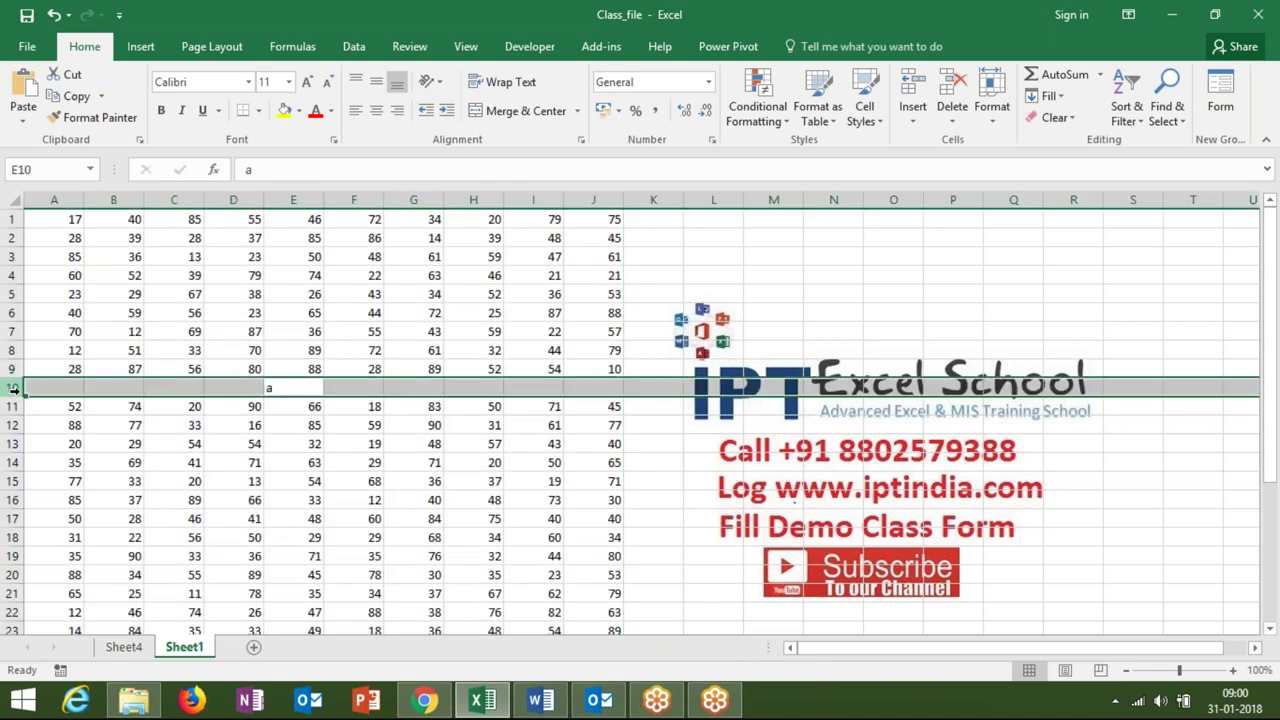
pyautogui.hotkey('ctrl', '-')
pyautogui.press('Up')
pyautogui.press('Up')
pyautogui.press('Up')
pyautogui.press('Up')
pyautogui.press('Up')
pyautogui.press('Left')
pyautogui.press('Left')
pyautogui.press('Left')
pyautogui.press('Left')
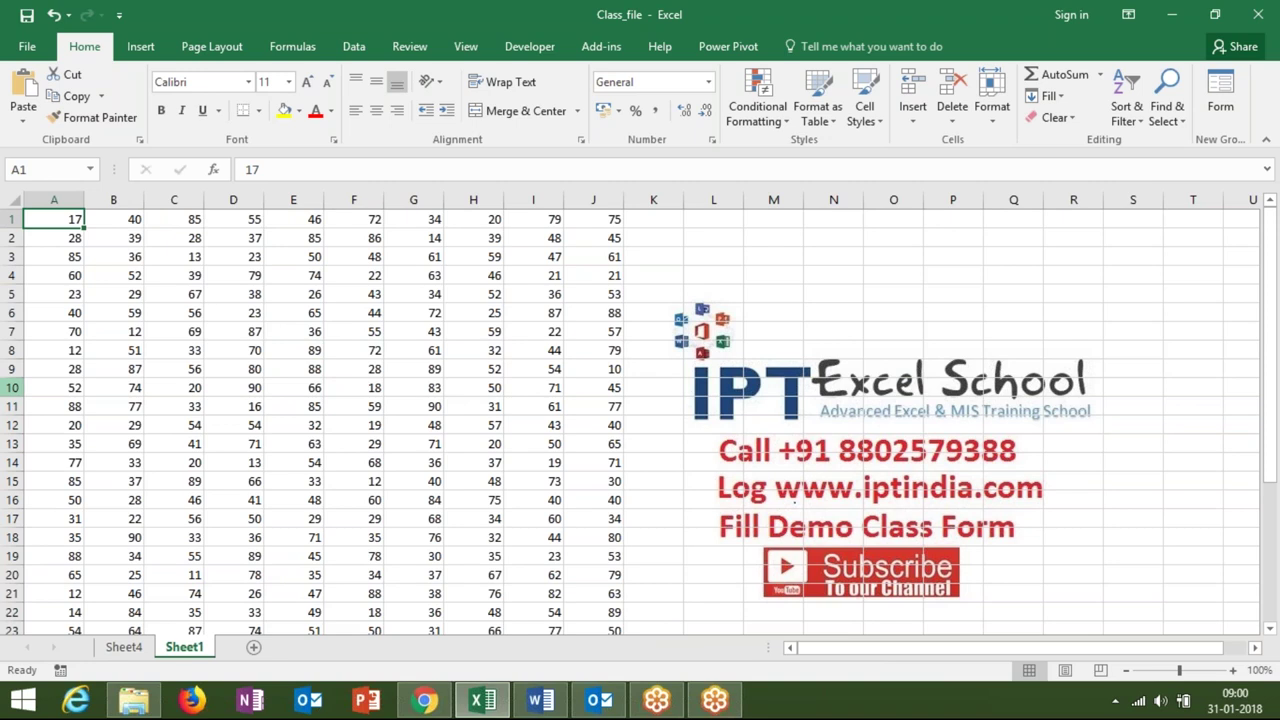
# Step: Enter the stray values 'a' in K4 and 'd' in L5 beside the table
pyautogui.press('Right')
pyautogui.press('Right')
pyautogui.press('Right')
pyautogui.press('Right')
pyautogui.press('Right')
pyautogui.press('Right')
pyautogui.press('Right')
pyautogui.press('Right')
pyautogui.press('Right')
pyautogui.press('Right')
pyautogui.press('Down')
pyautogui.press('Down')
pyautogui.press('Down')
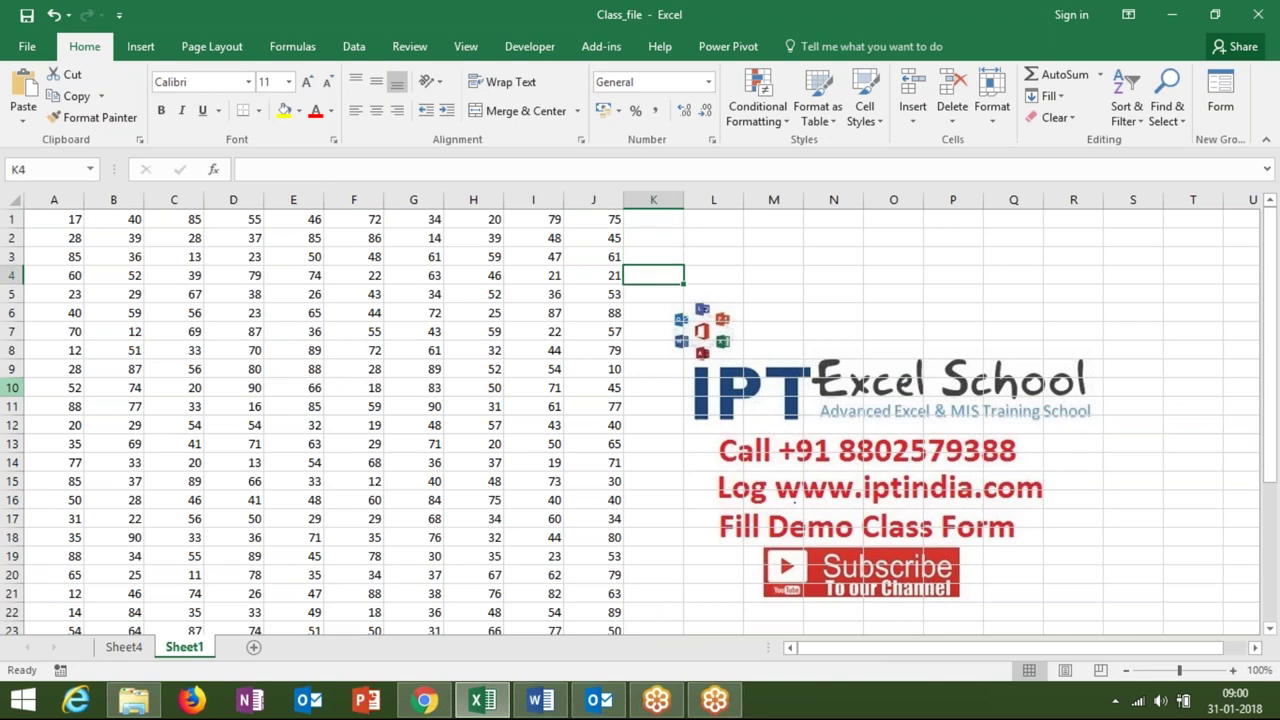
pyautogui.write('a')
pyautogui.press('Return')
pyautogui.press('Right')
pyautogui.write('d')
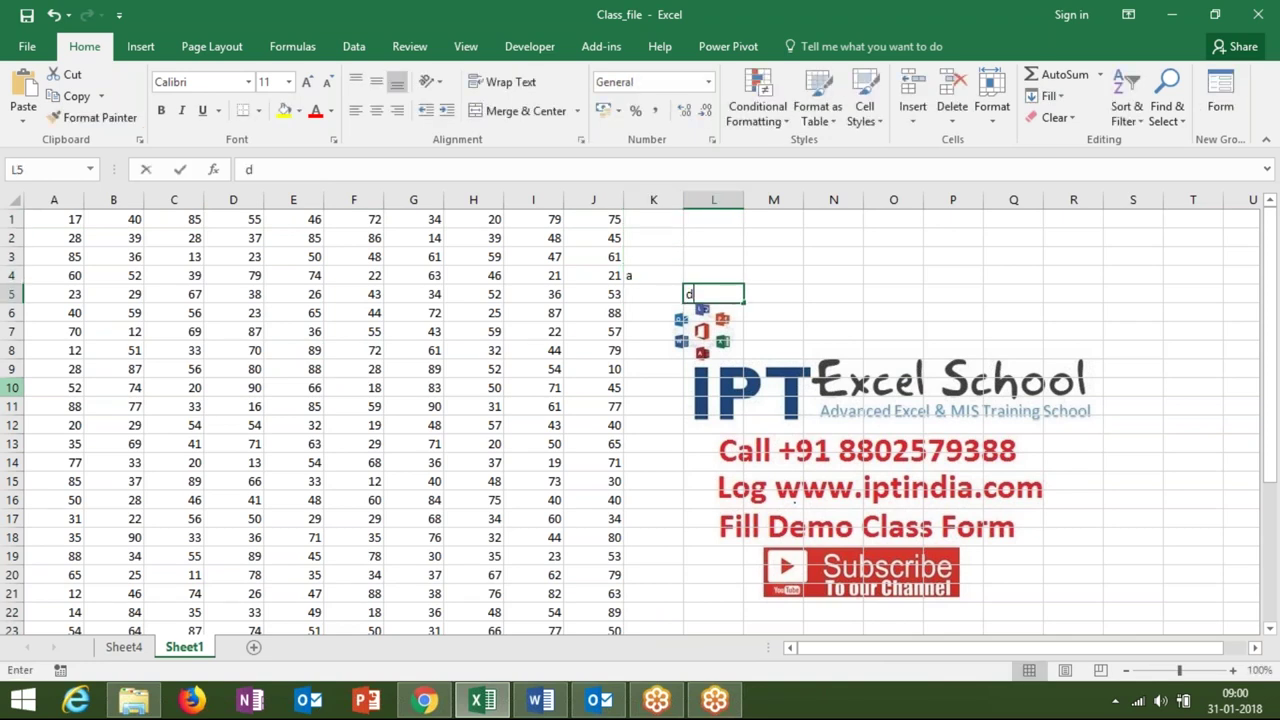
pyautogui.press('Left')
pyautogui.press('Left')
pyautogui.press('Left')
pyautogui.press('Left')
pyautogui.press('Left')
pyautogui.press('Left')
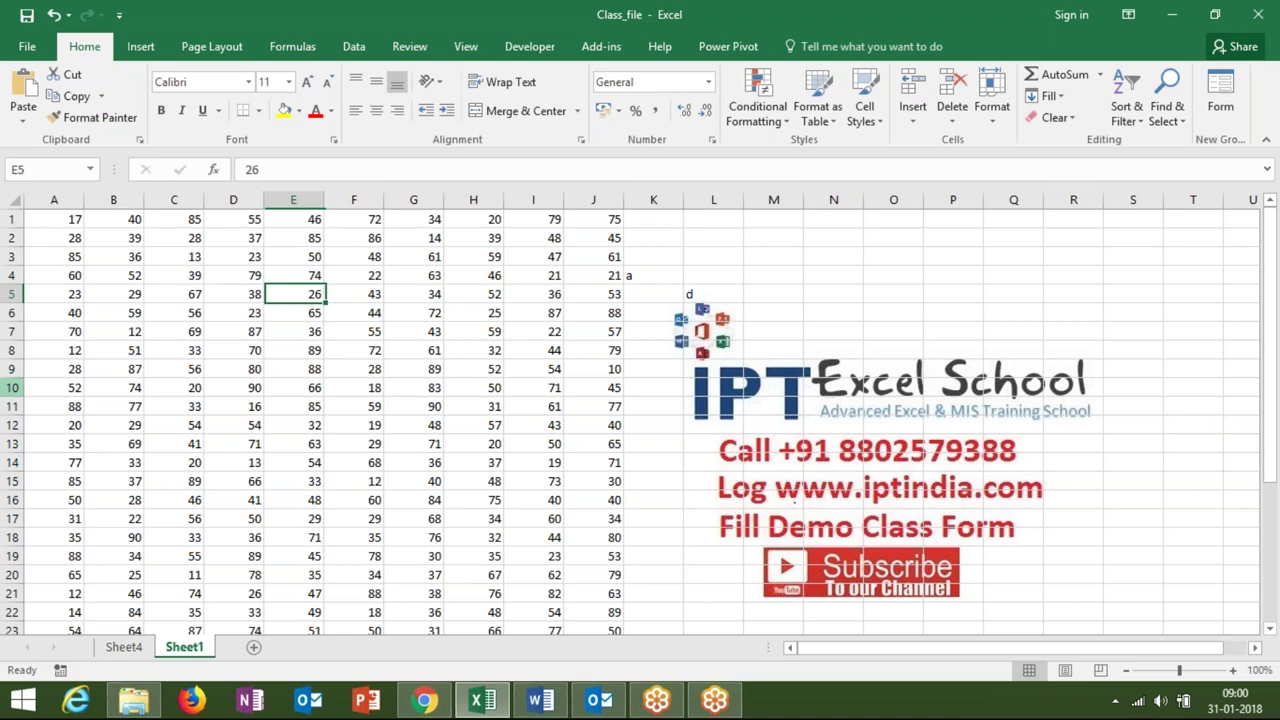
pyautogui.press('Left')
pyautogui.press('Left')
pyautogui.press('Left')
pyautogui.press('Up')
pyautogui.press('Up')
pyautogui.press('Up')
pyautogui.press('Up')
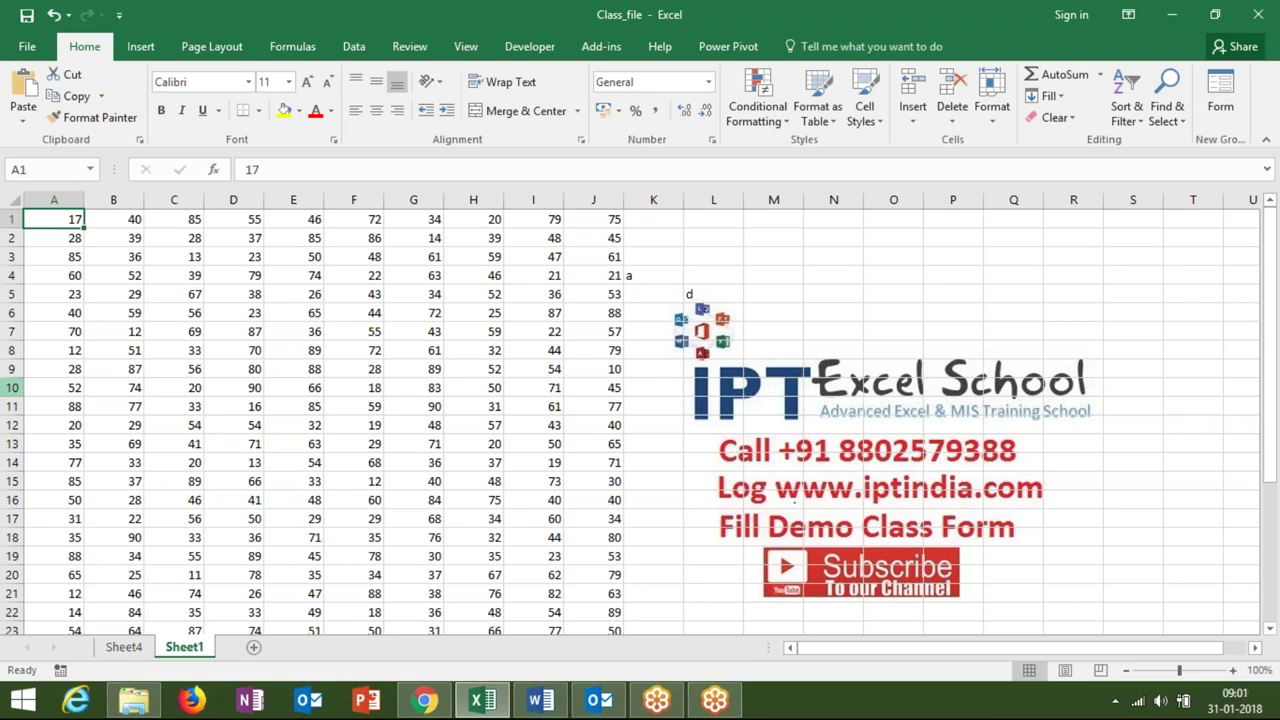
# Step: Select the connected data region with Ctrl+A, now extended by the stray entries
pyautogui.press('Right')
pyautogui.press('Right')
pyautogui.press('Right')
pyautogui.press('Right')
pyautogui.press('Right')
pyautogui.press('Right')
pyautogui.press('Right')
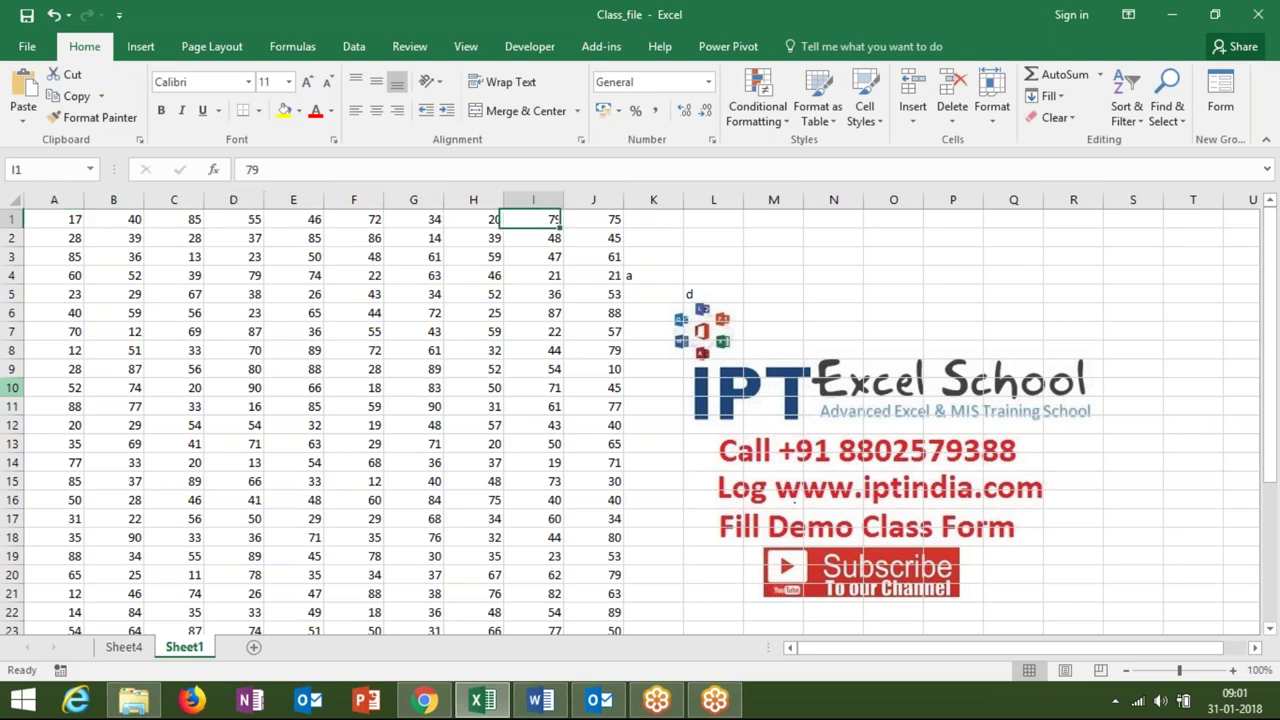
pyautogui.press('Right')
pyautogui.press('Right')
pyautogui.press('Down')
pyautogui.press('Down')
pyautogui.press('Down')
pyautogui.press('Down')
pyautogui.press('Right')
pyautogui.press('Left')
pyautogui.hotkey('ctrl', 'Left')
pyautogui.hotkey('ctrl', 'Left')
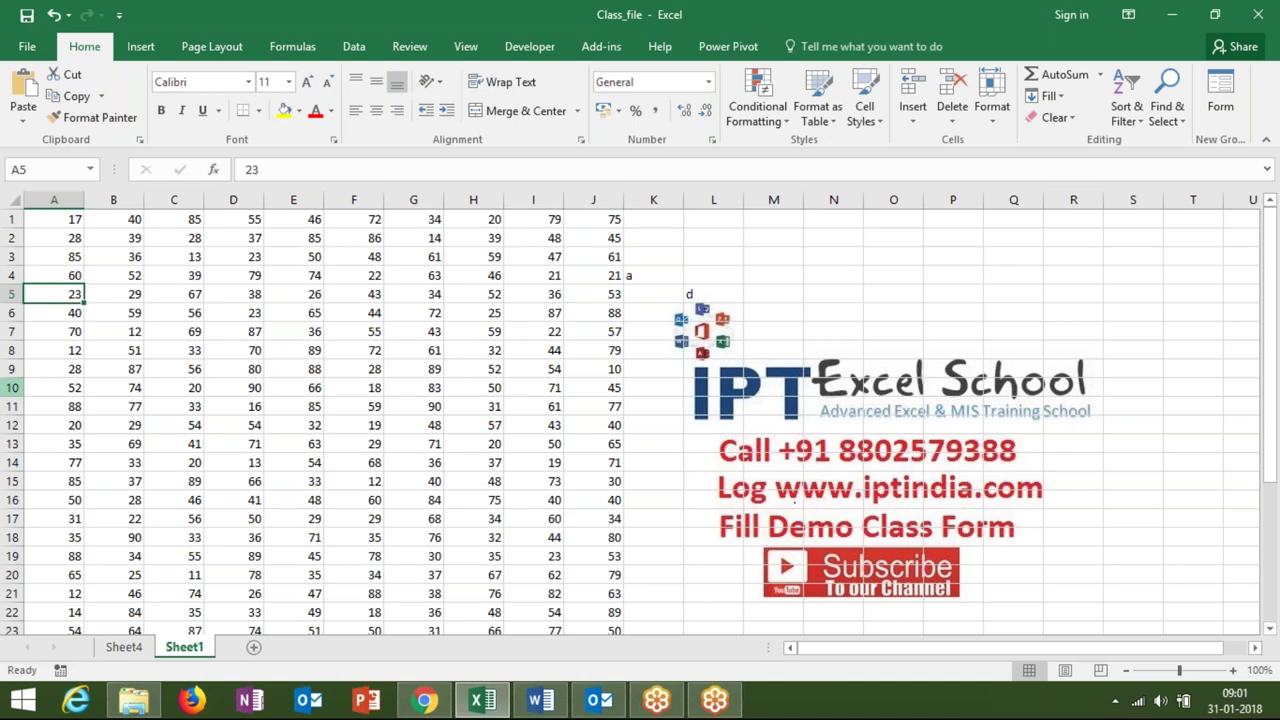
pyautogui.hotkey('ctrl', 'a')
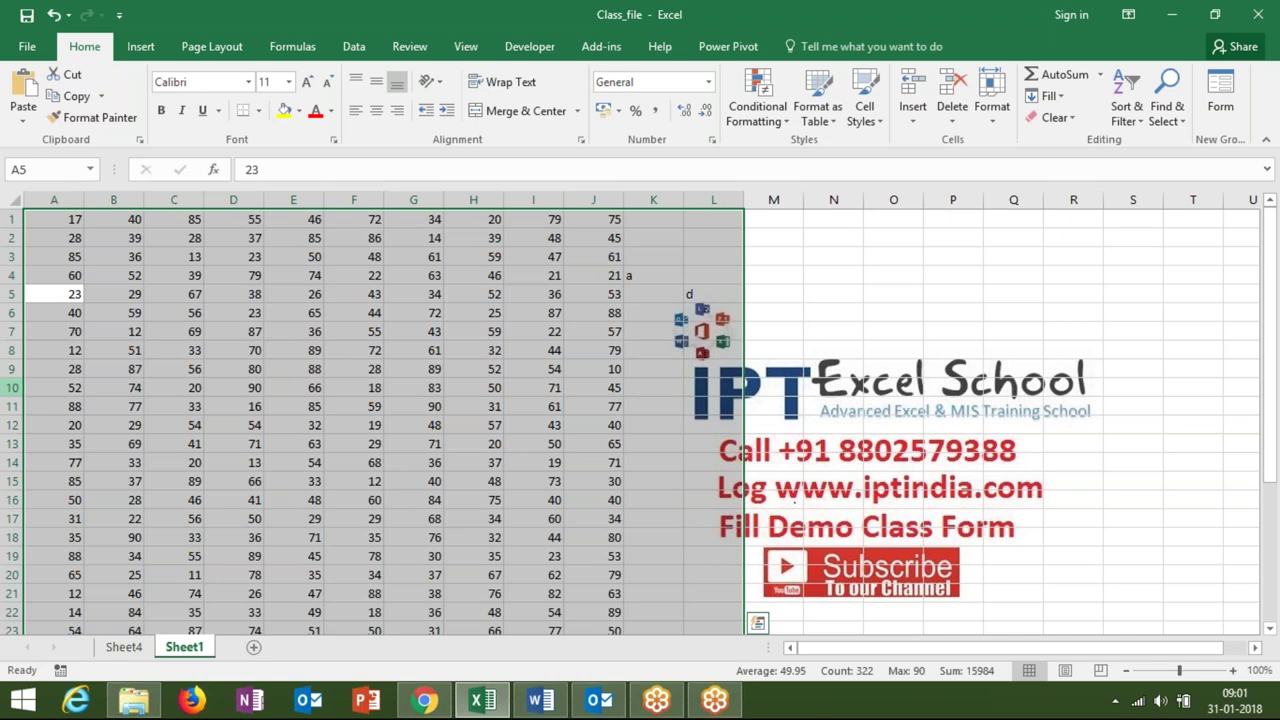
# Step: Clear columns K and L, then select A1:J32 and extend to the whole worksheet
pyautogui.click(470, 298)
pyautogui.moveTo(653, 200); pyautogui.dragTo(713, 200)
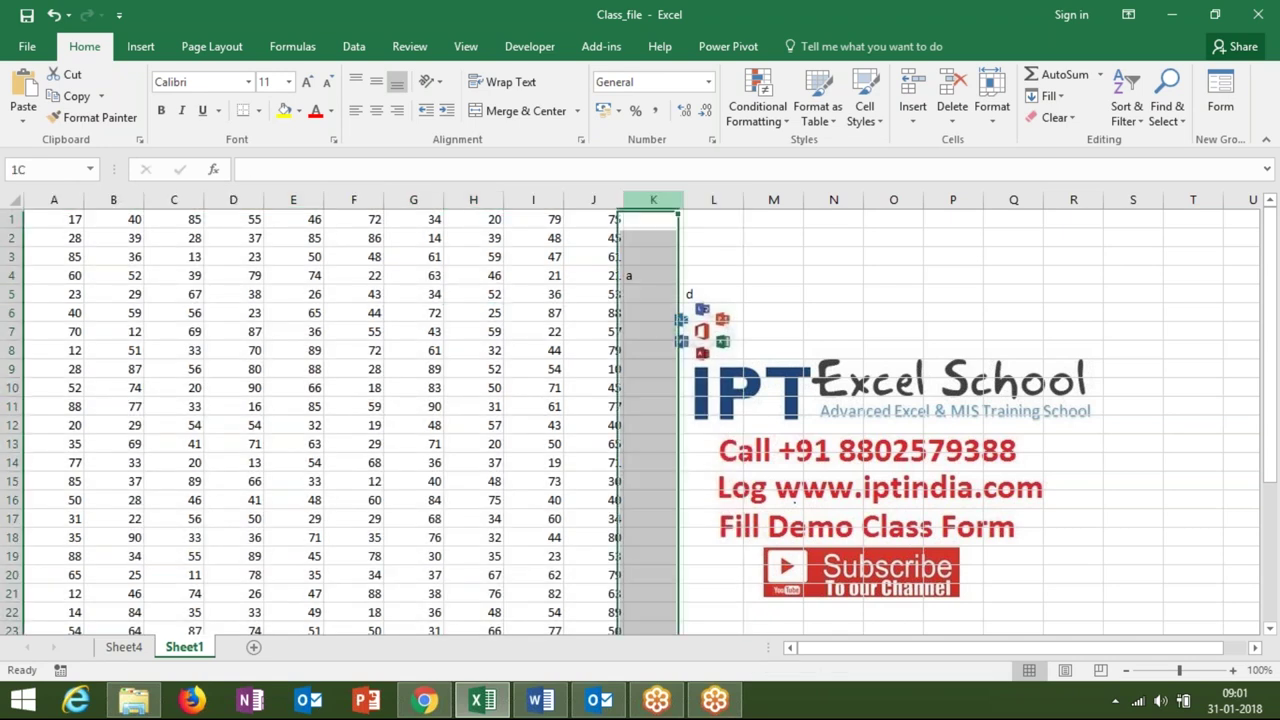
pyautogui.press('Delete')
pyautogui.hotkey('ctrl', 'Home')
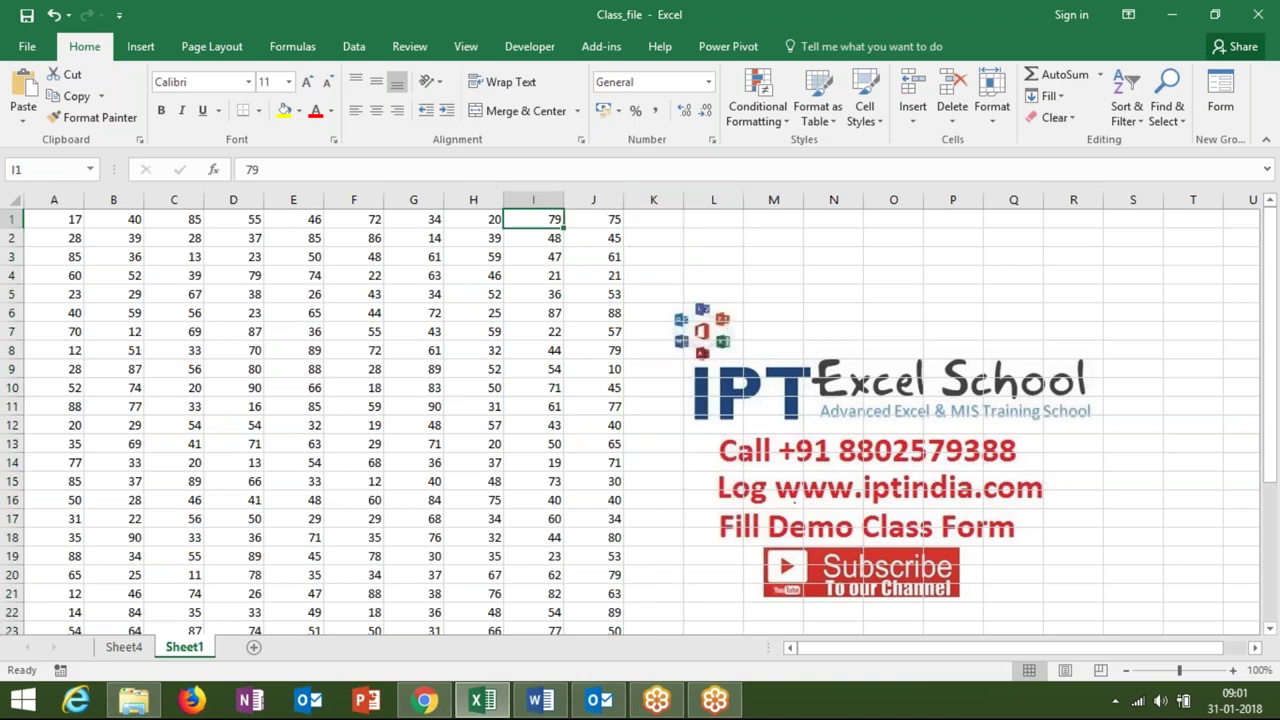
pyautogui.hotkey('ctrl', 'shift', 'End')
pyautogui.hotkey('ctrl', 'a')
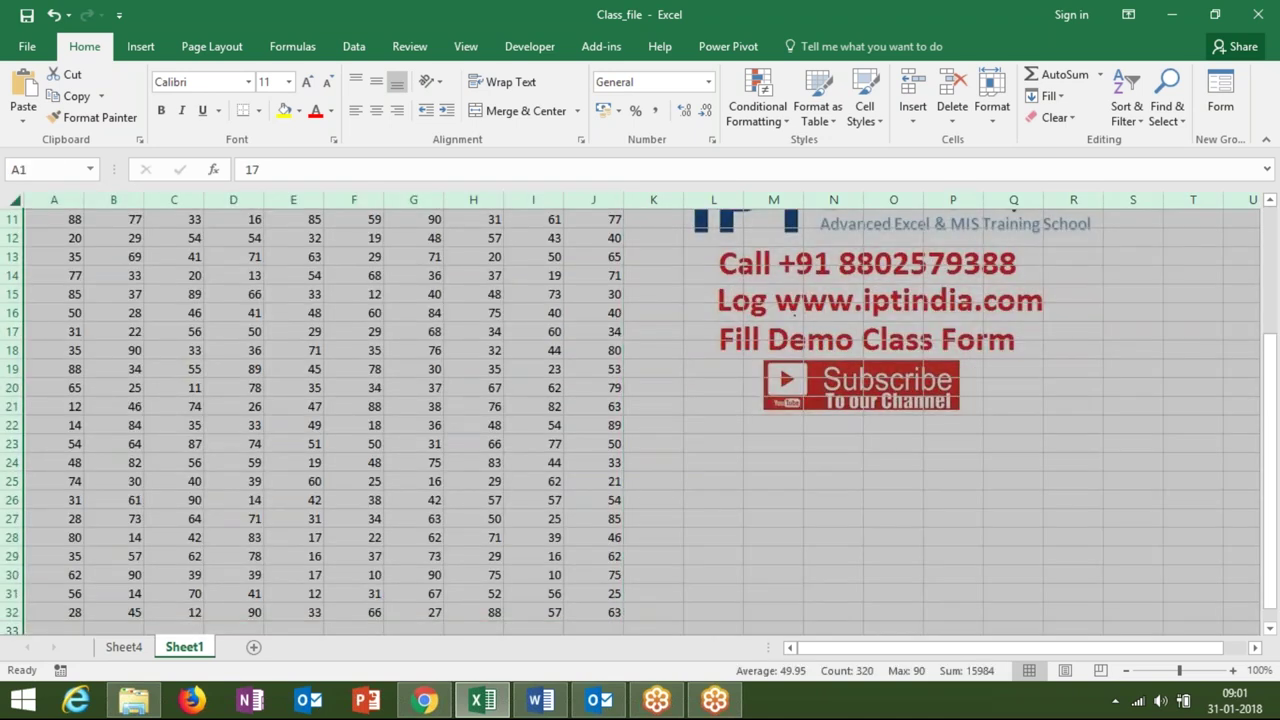
pyautogui.hotkey('ctrl', 'Home')
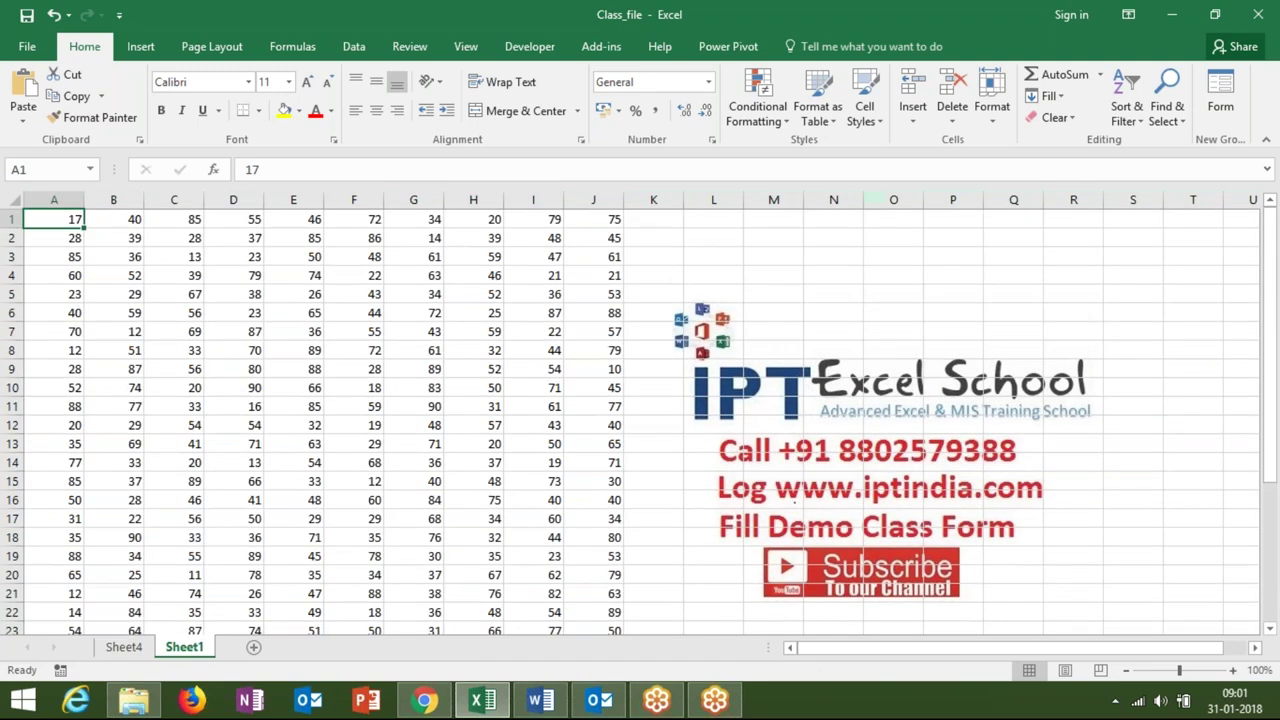
pyautogui.hotkey('ctrl', 'shift', 'End')
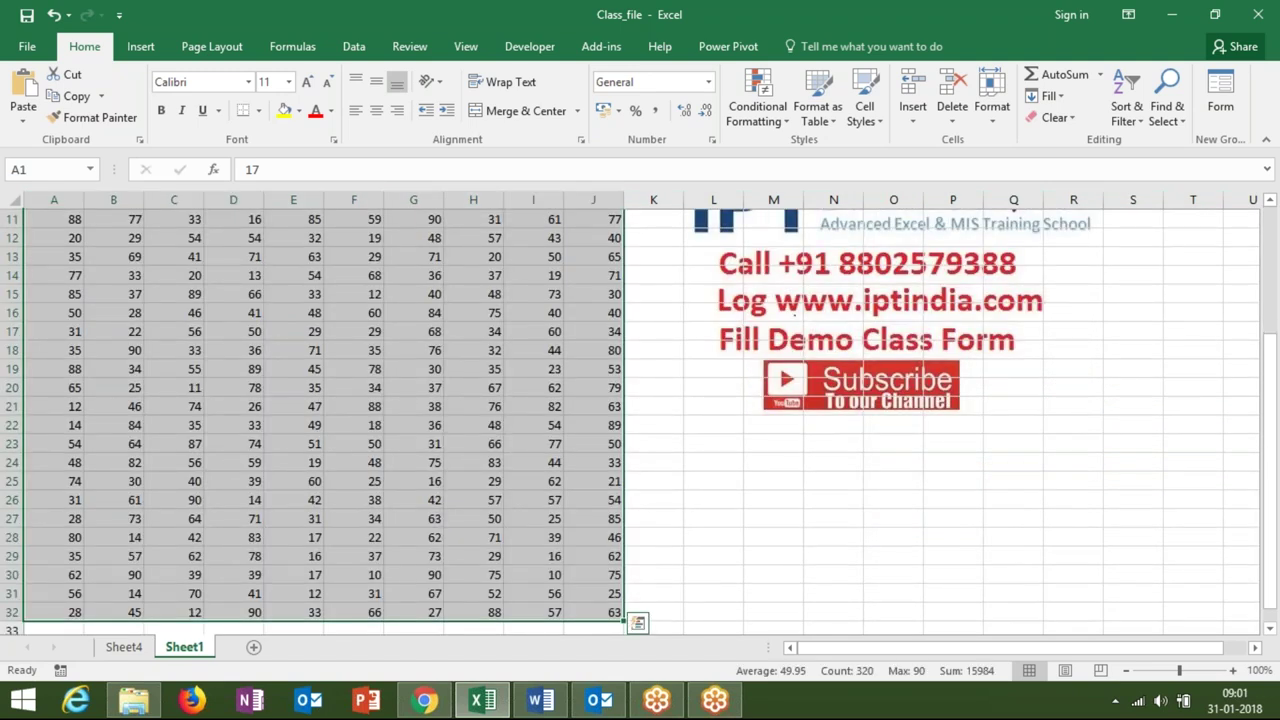
pyautogui.hotkey('ctrl', 'a')
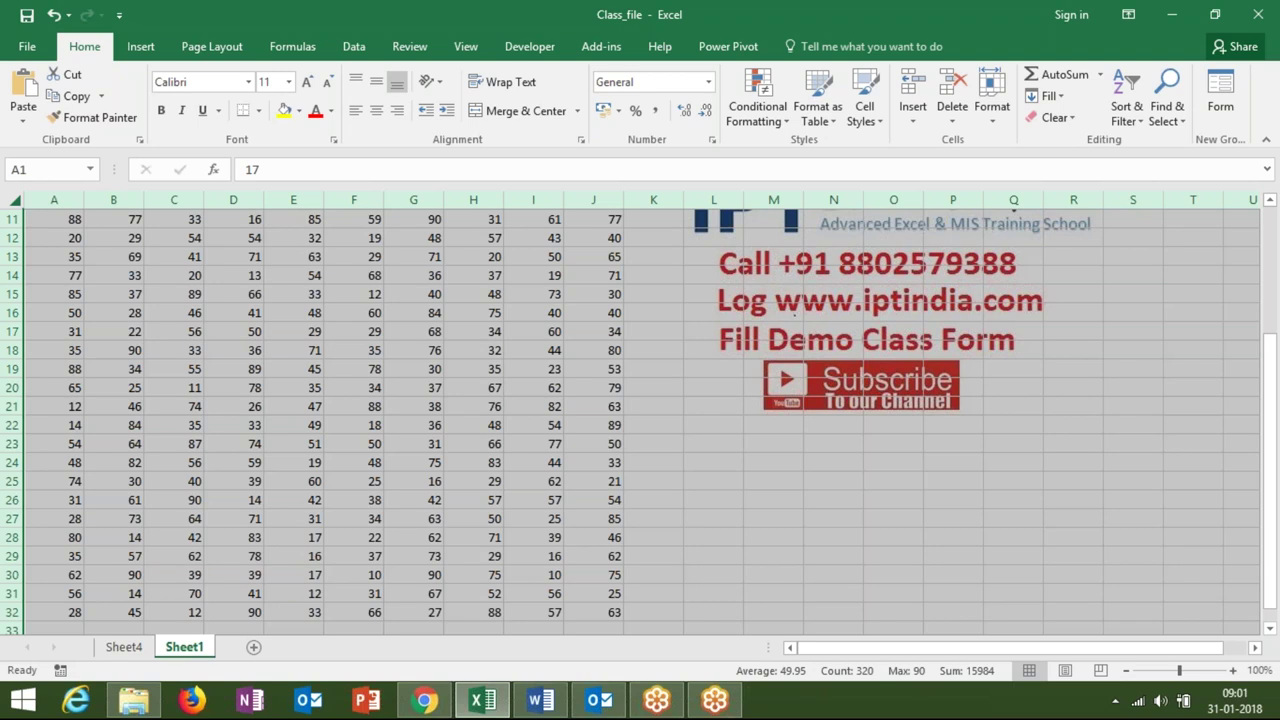
pyautogui.scroll(4, 630, 413)
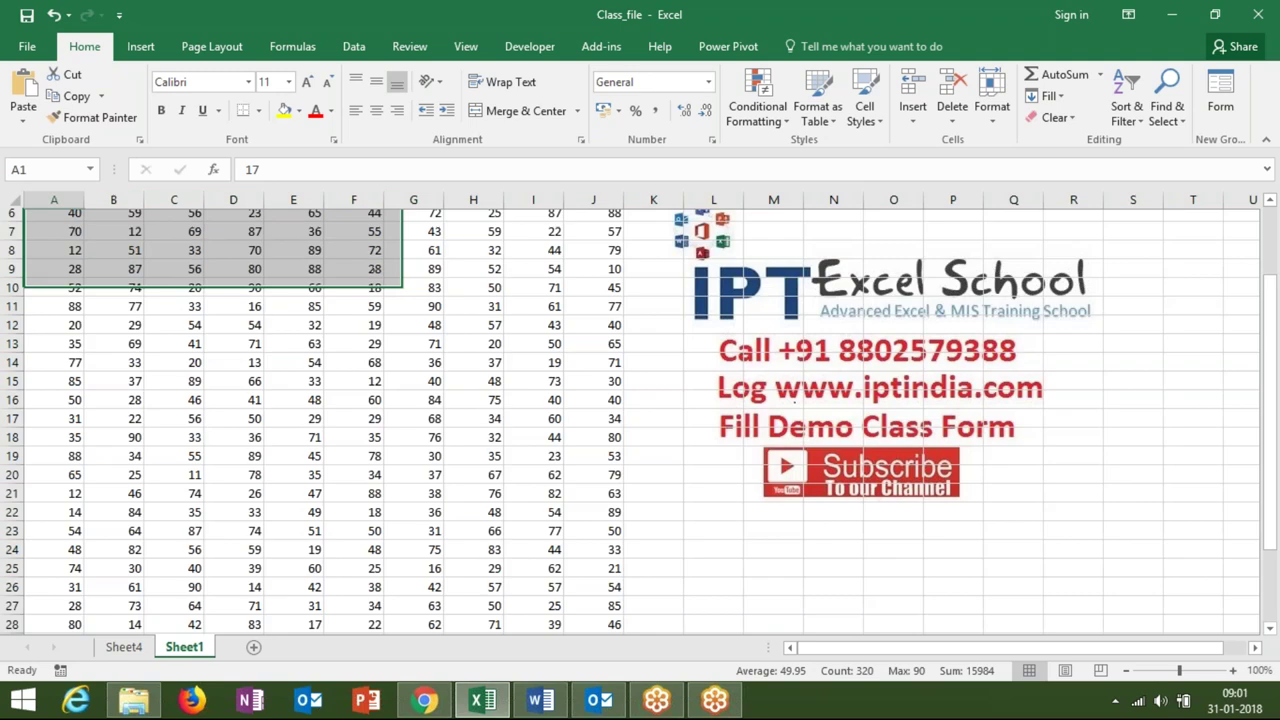
pyautogui.click(54, 218)
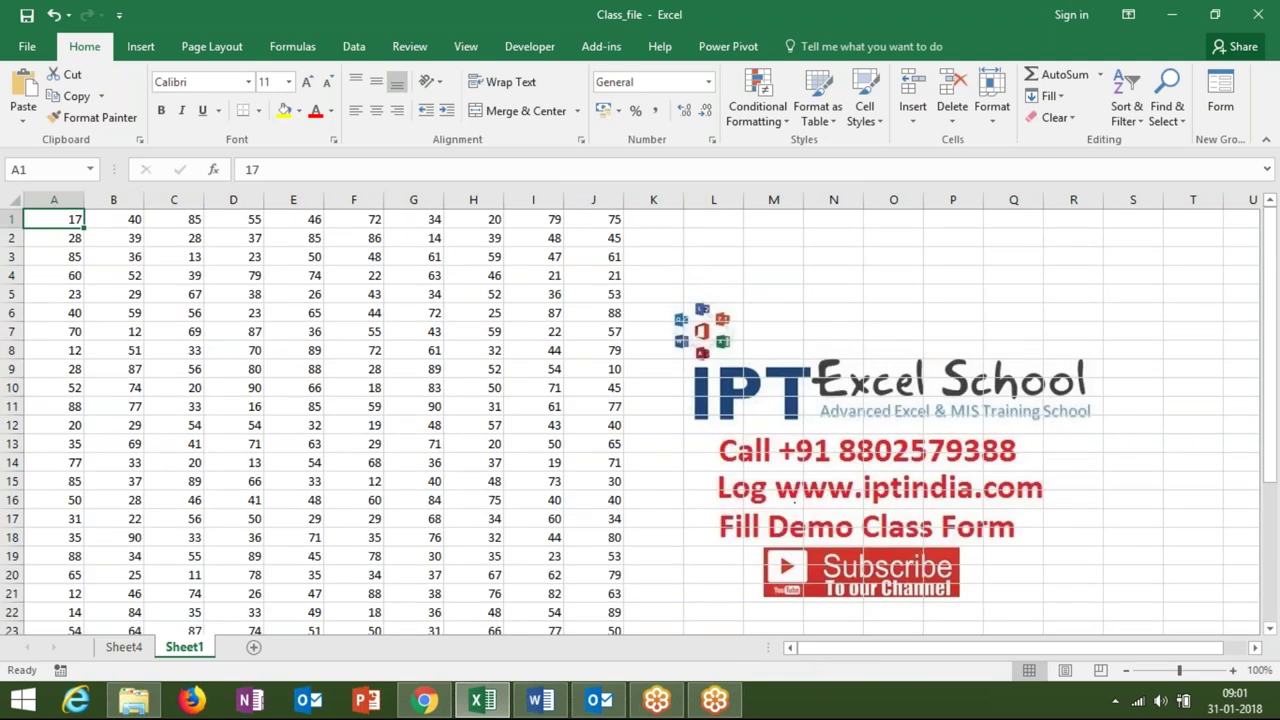
pyautogui.click(12, 203)
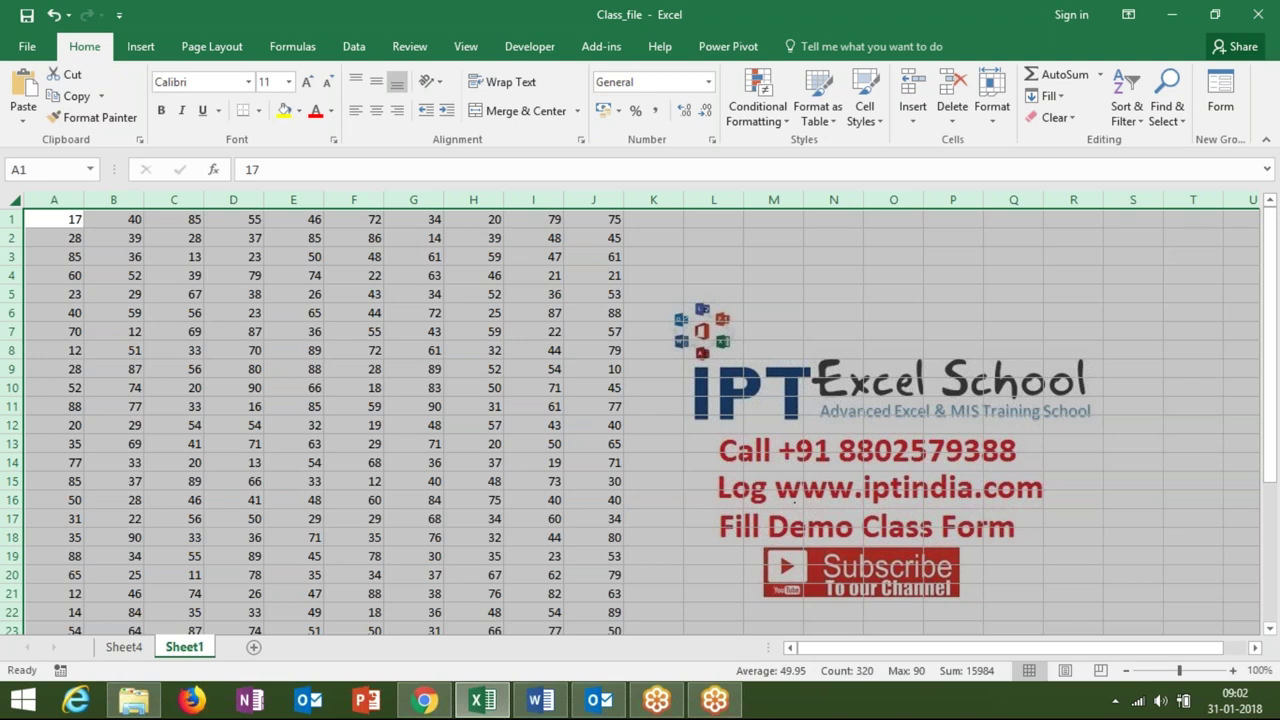
pyautogui.click(71, 252)
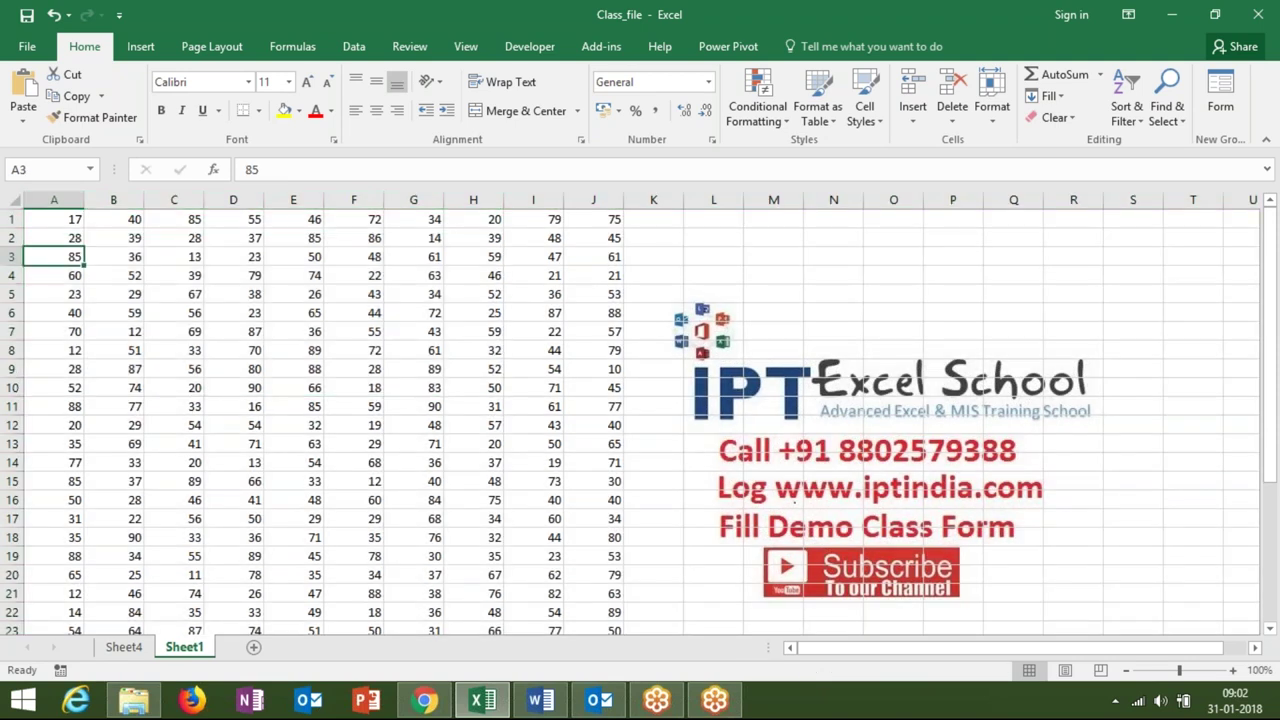
pyautogui.press('Up')
pyautogui.press('Up')
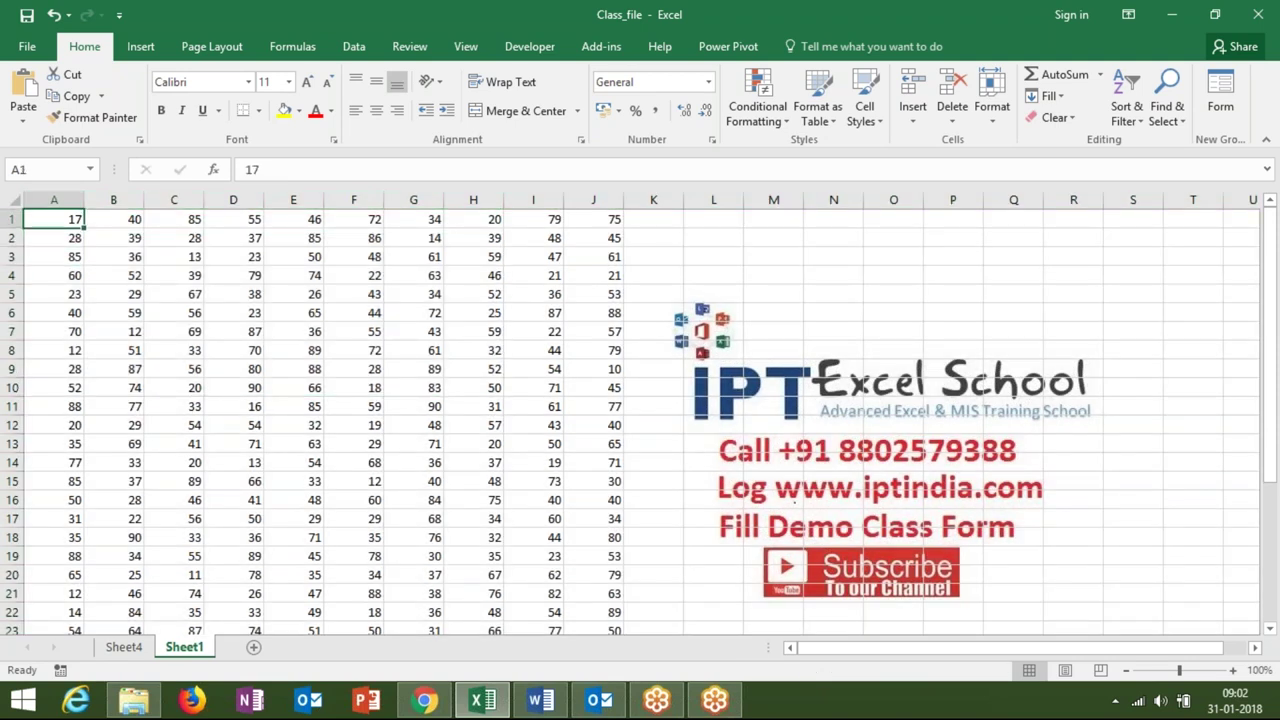
pyautogui.press('Down')
pyautogui.press('Up')
pyautogui.press('Down')
pyautogui.press('Down')
pyautogui.press('Down')
pyautogui.press('Down')
pyautogui.press('Down')
pyautogui.press('Down')
pyautogui.press('Down')
pyautogui.press('Down')
pyautogui.press('Down')
pyautogui.press('Down')
pyautogui.press('Down')
pyautogui.press('Down')
pyautogui.press('Down')
pyautogui.press('Down')
pyautogui.press('Down')
pyautogui.press('Up')
pyautogui.press('Up')
pyautogui.press('Up')
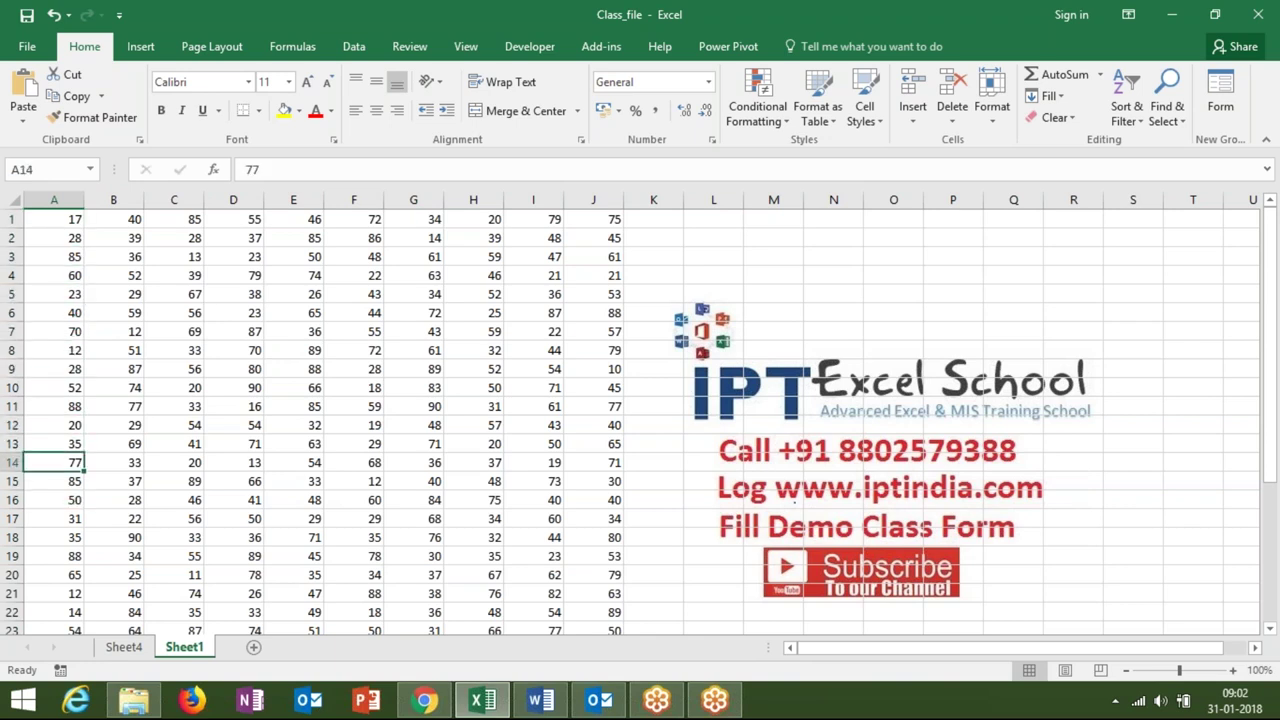
pyautogui.press('Up')
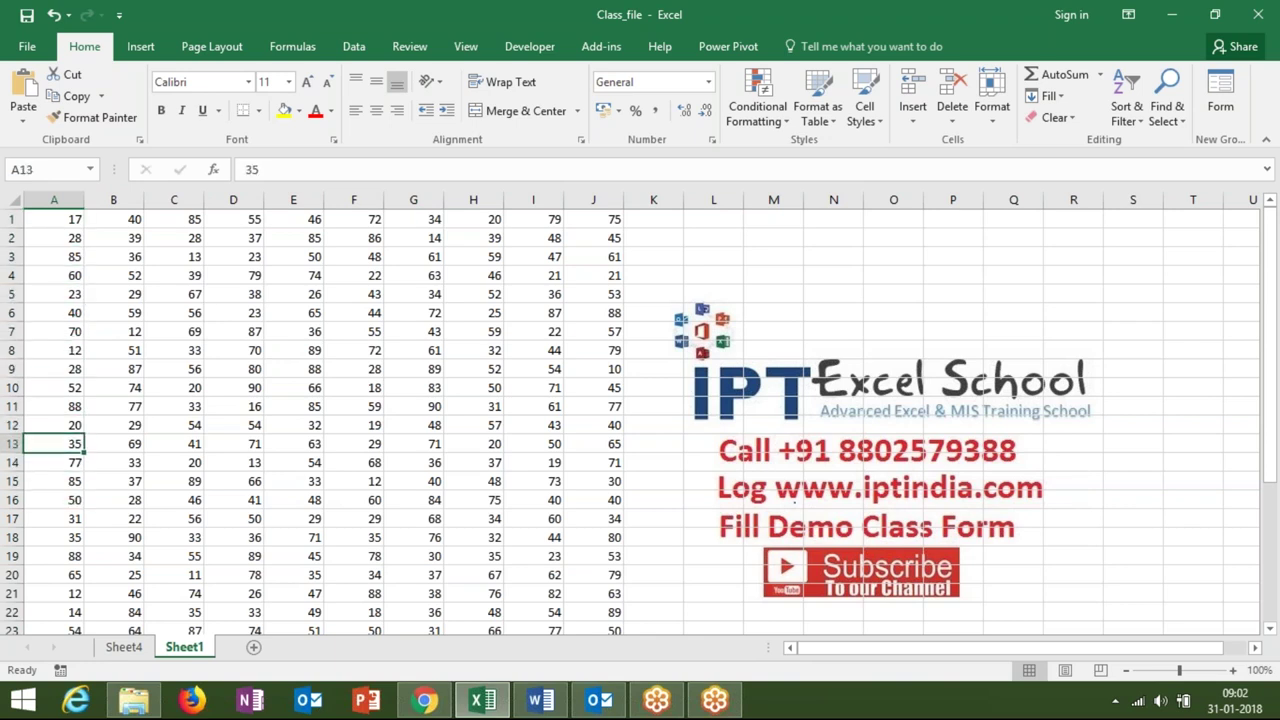
pyautogui.hotkey('ctrl', 'Up')
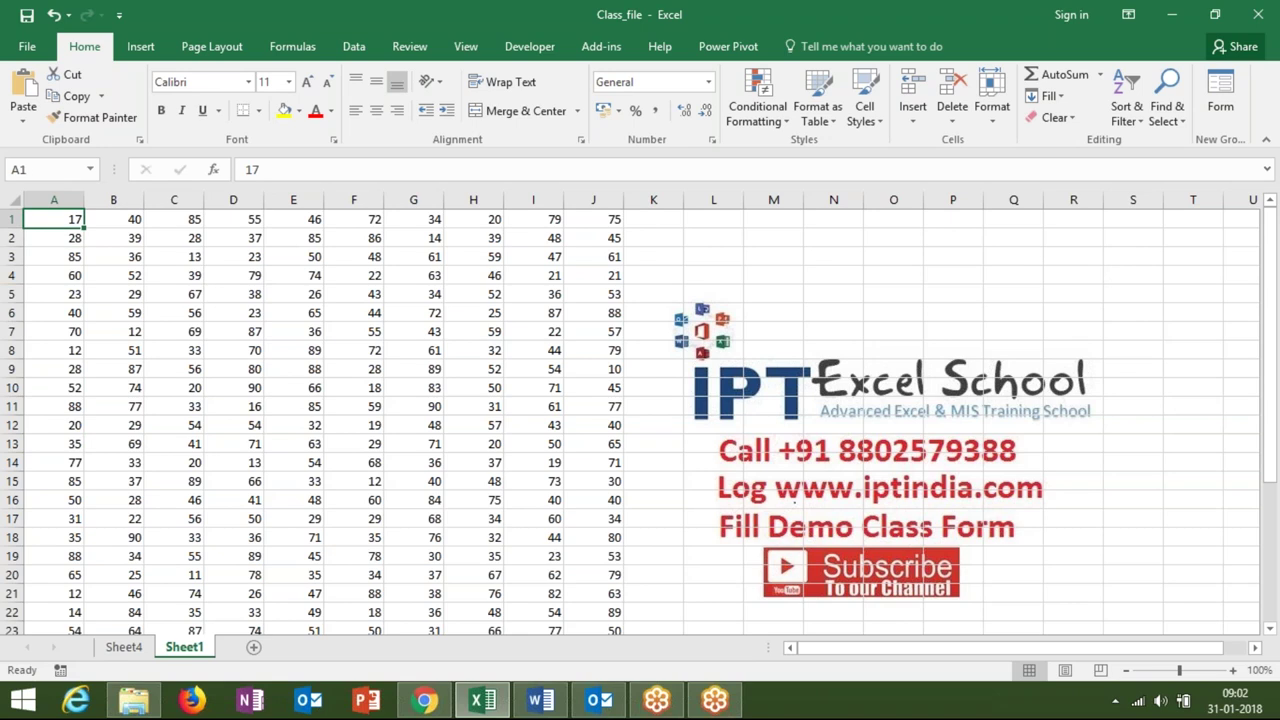
pyautogui.hotkey('ctrl', 'Down')
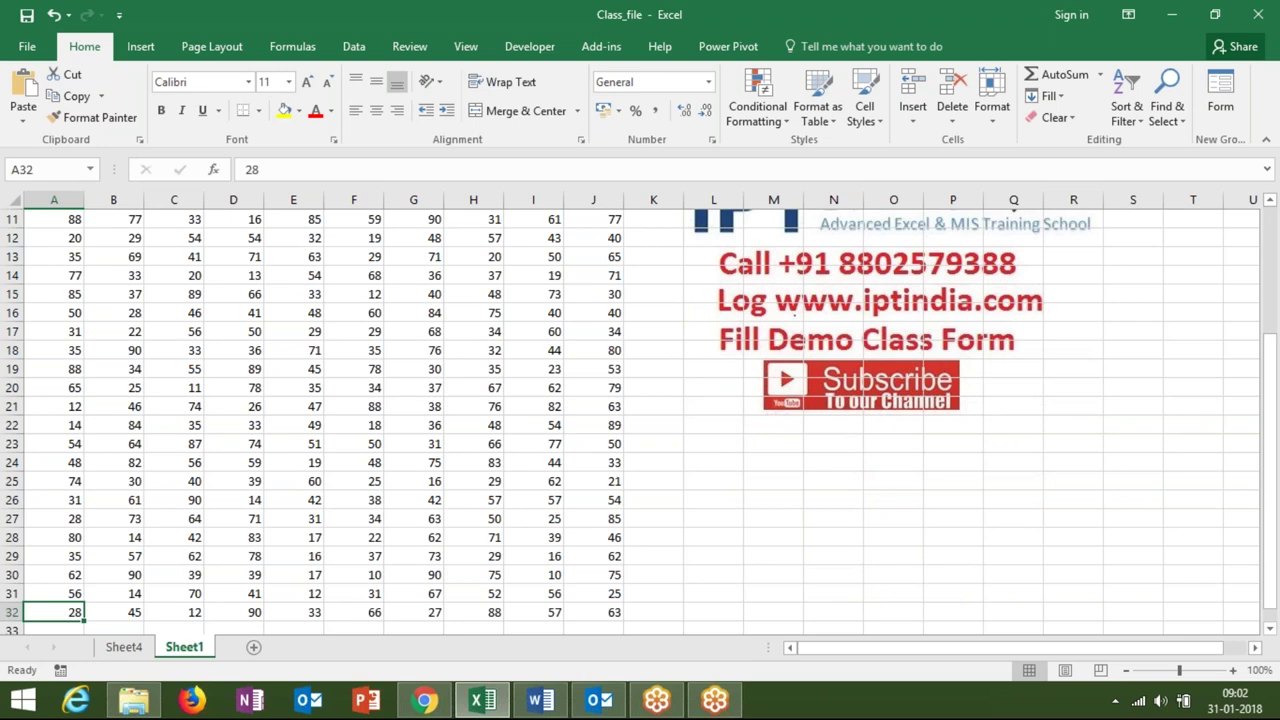
pyautogui.click(54, 593)
pyautogui.hotkey('ctrl', 'Up')
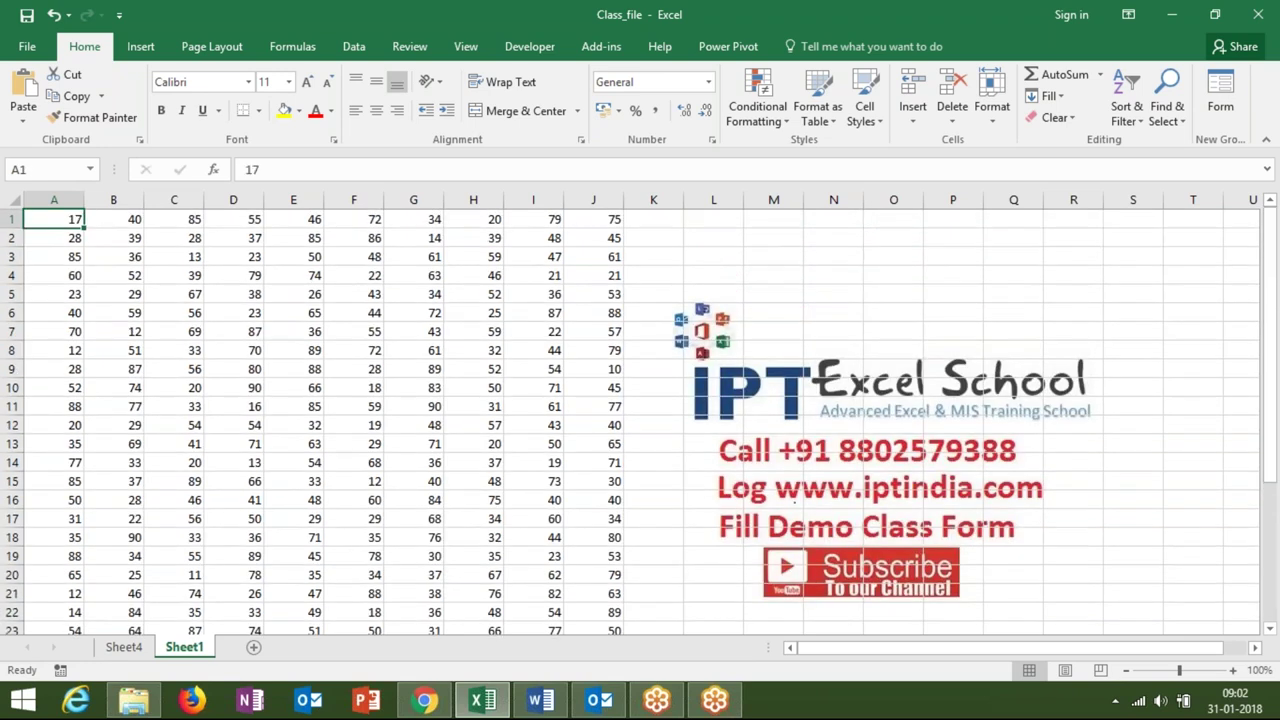
pyautogui.hotkey('ctrl', 'Down')
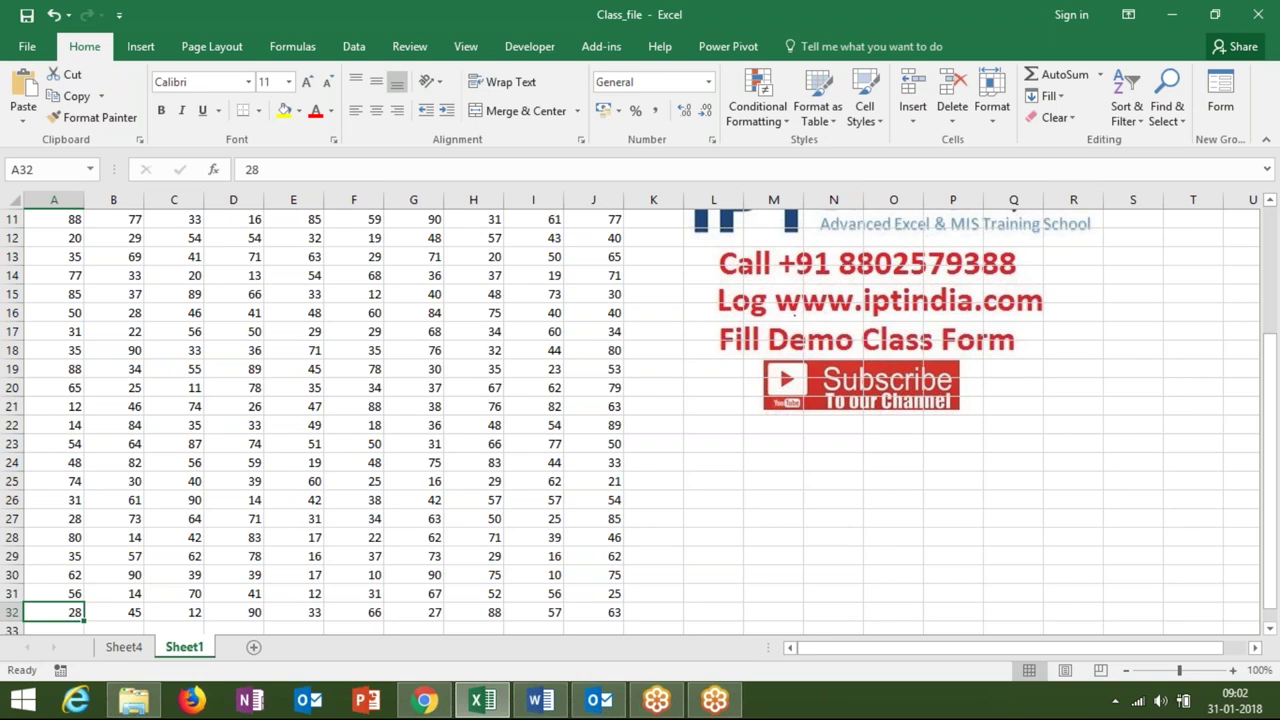
pyautogui.scroll(4, 166, 376)
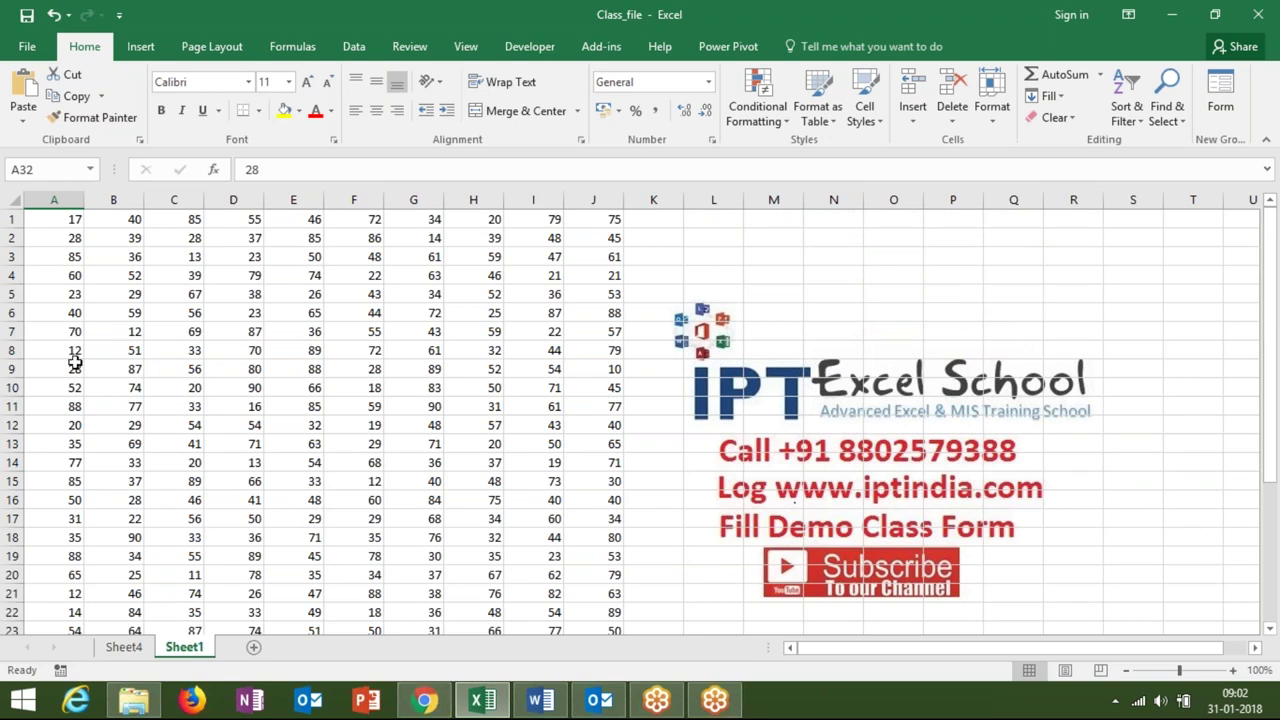
# Step: Replace the values in A9 and A10 with 85 and 14
pyautogui.moveTo(74, 366); pyautogui.dragTo(72, 358)
pyautogui.press('Down')
pyautogui.press('Up')
pyautogui.press('Delete')
pyautogui.press('Down')
pyautogui.press('Delete')
pyautogui.hotkey('ctrl', 'Up')
pyautogui.hotkey('ctrl', 'Up')
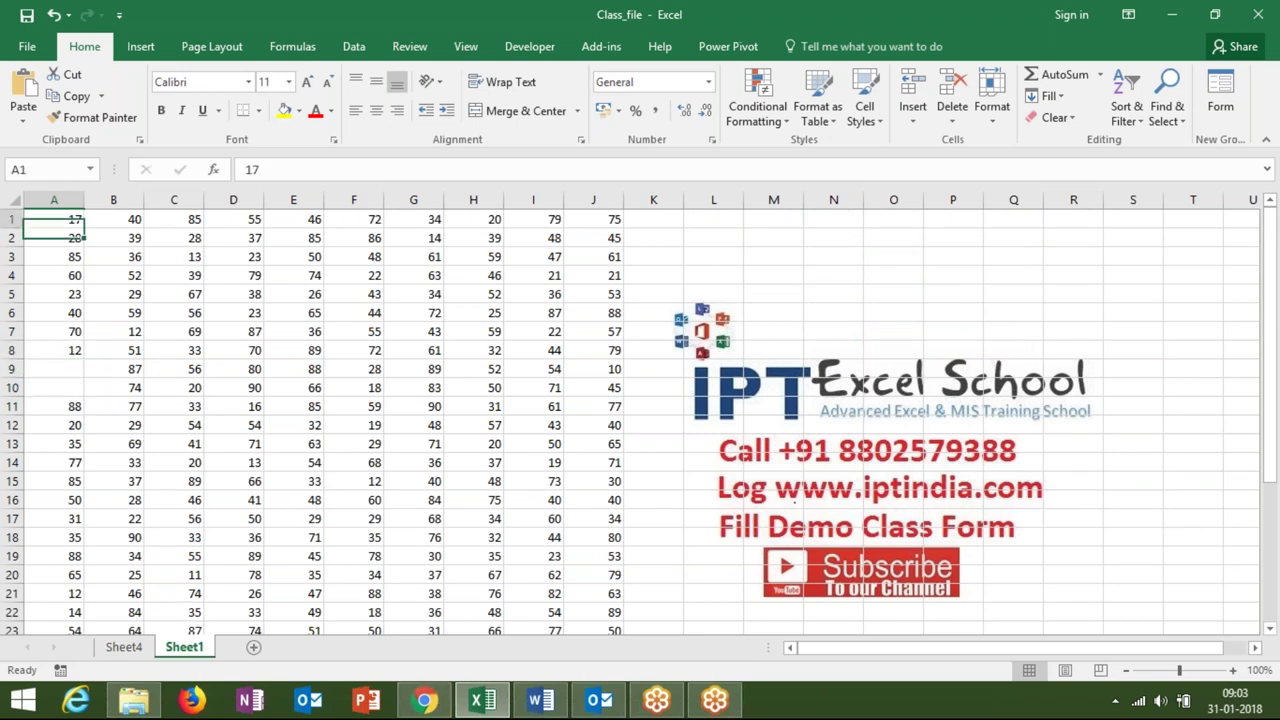
pyautogui.press('Down')
pyautogui.press('Down')
pyautogui.press('Down')
pyautogui.press('Down')
pyautogui.press('Down')
pyautogui.press('Down')
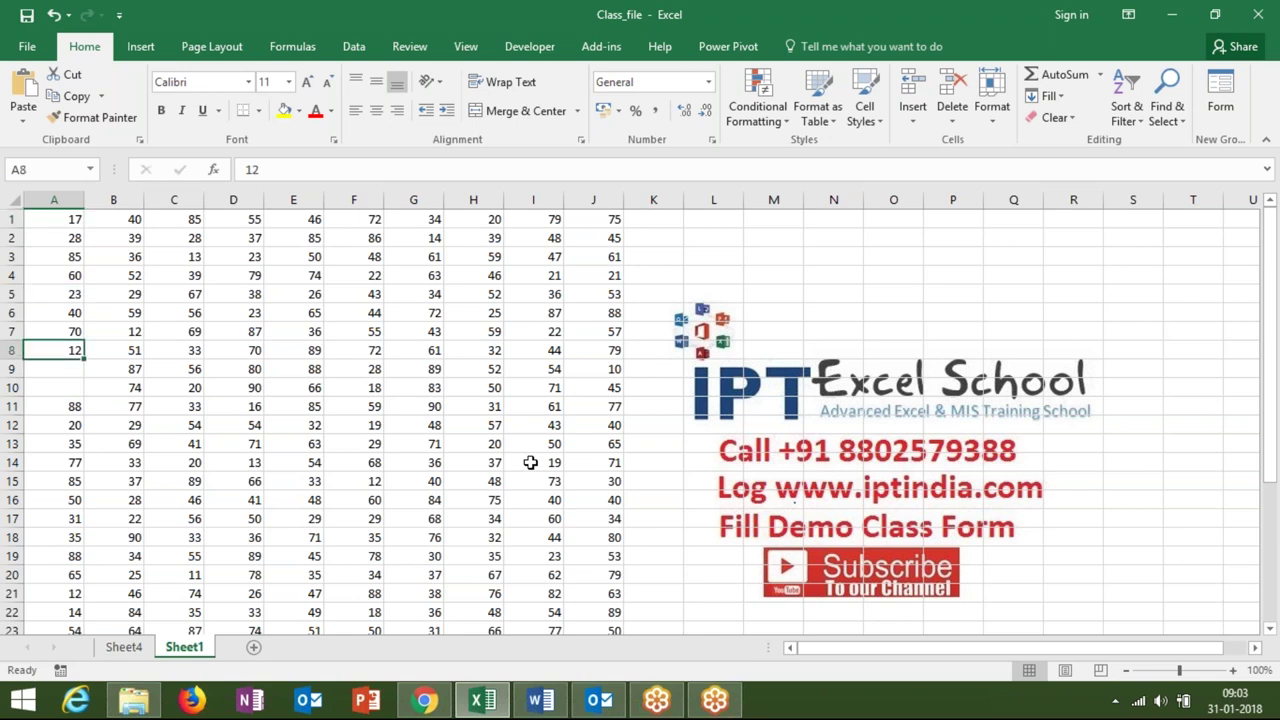
pyautogui.press('Down')
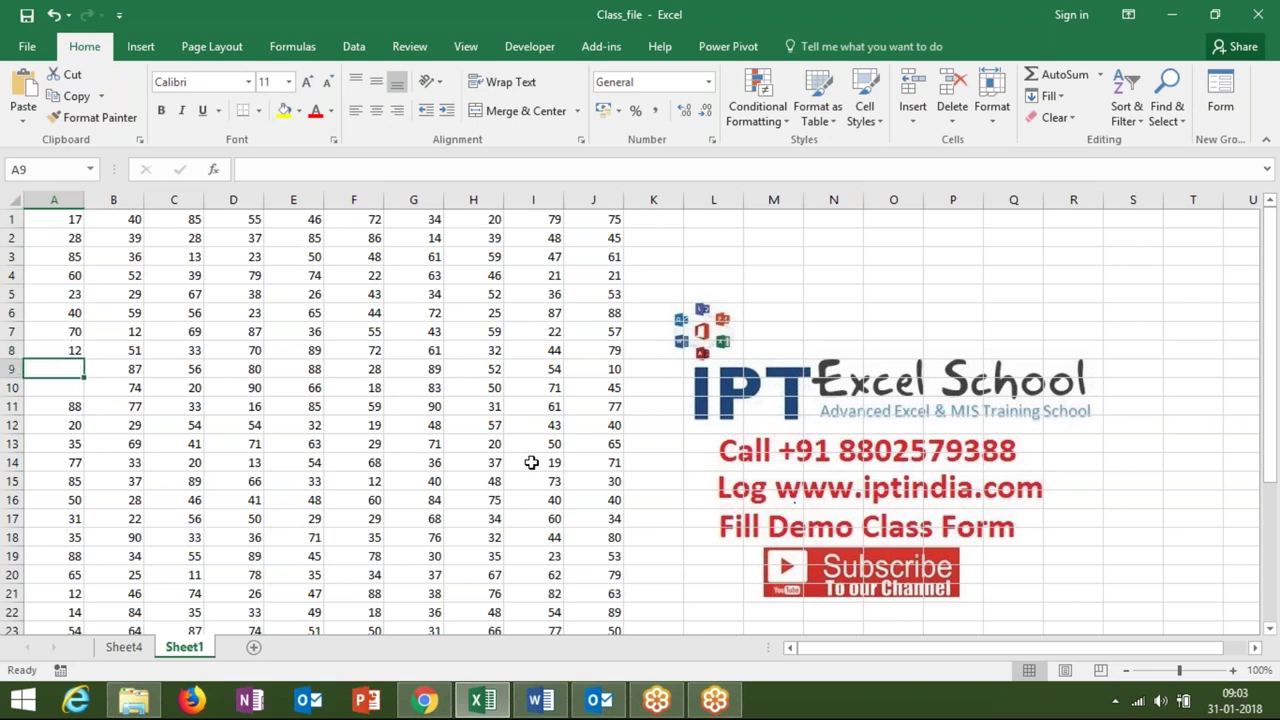
pyautogui.write('85')
pyautogui.press('Return')
pyautogui.write('14')
pyautogui.press('Return')
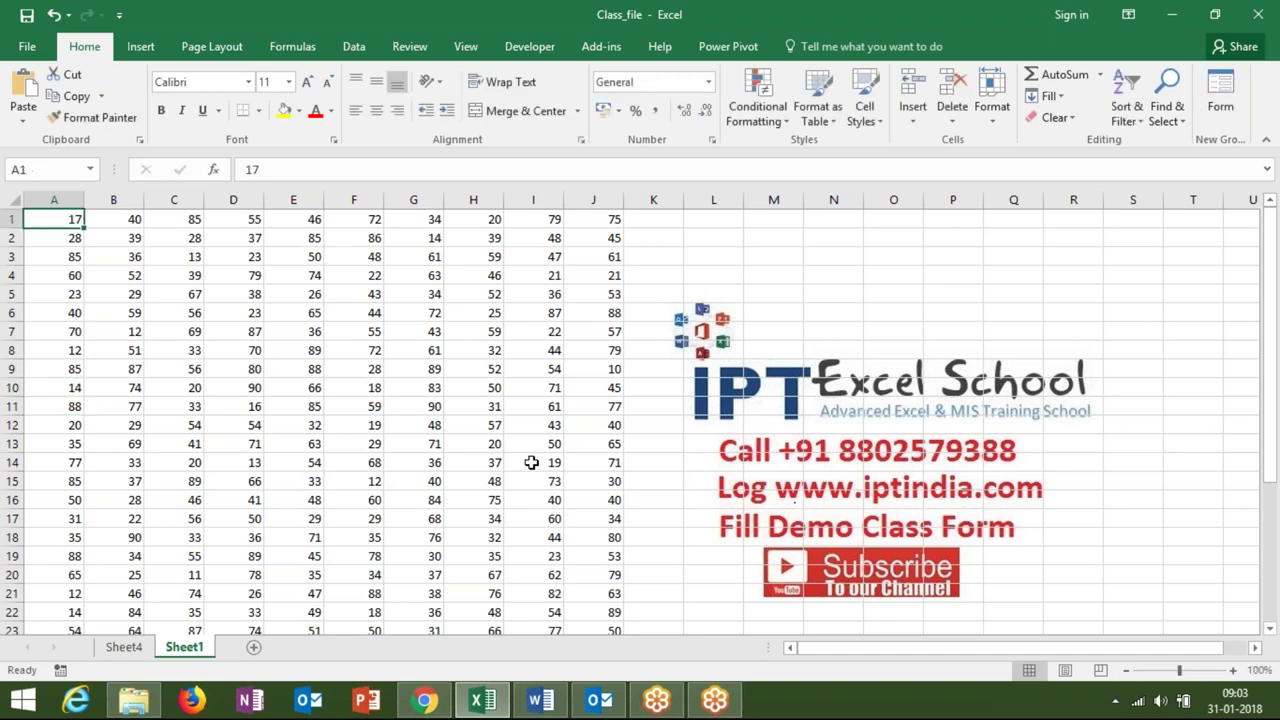
# Step: Jump between the data's edges with Ctrl+arrow keys, ending back at A1
pyautogui.hotkey('ctrl', 'Right')
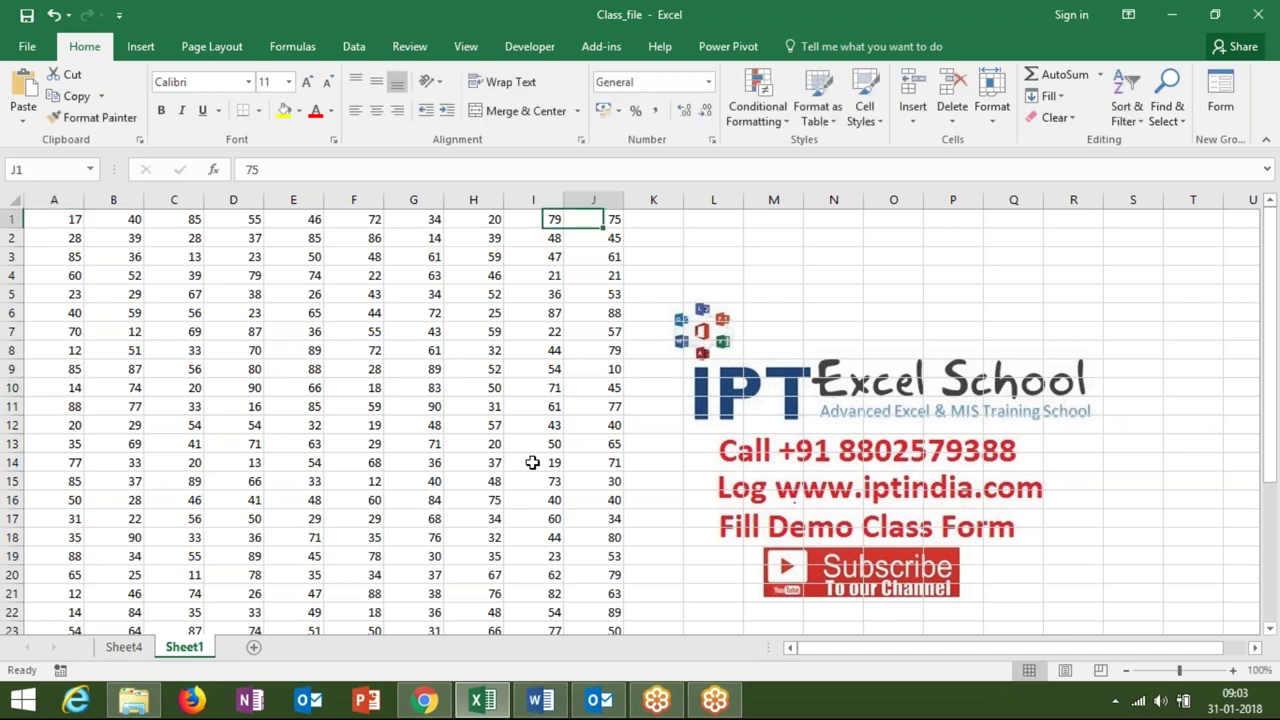
pyautogui.hotkey('ctrl', 'Down')
pyautogui.hotkey('ctrl', 'Left')
pyautogui.hotkey('ctrl', 'Home')
pyautogui.hotkey('ctrl', 'End')
pyautogui.hotkey('ctrl', 'Left')
pyautogui.hotkey('ctrl', 'Up')
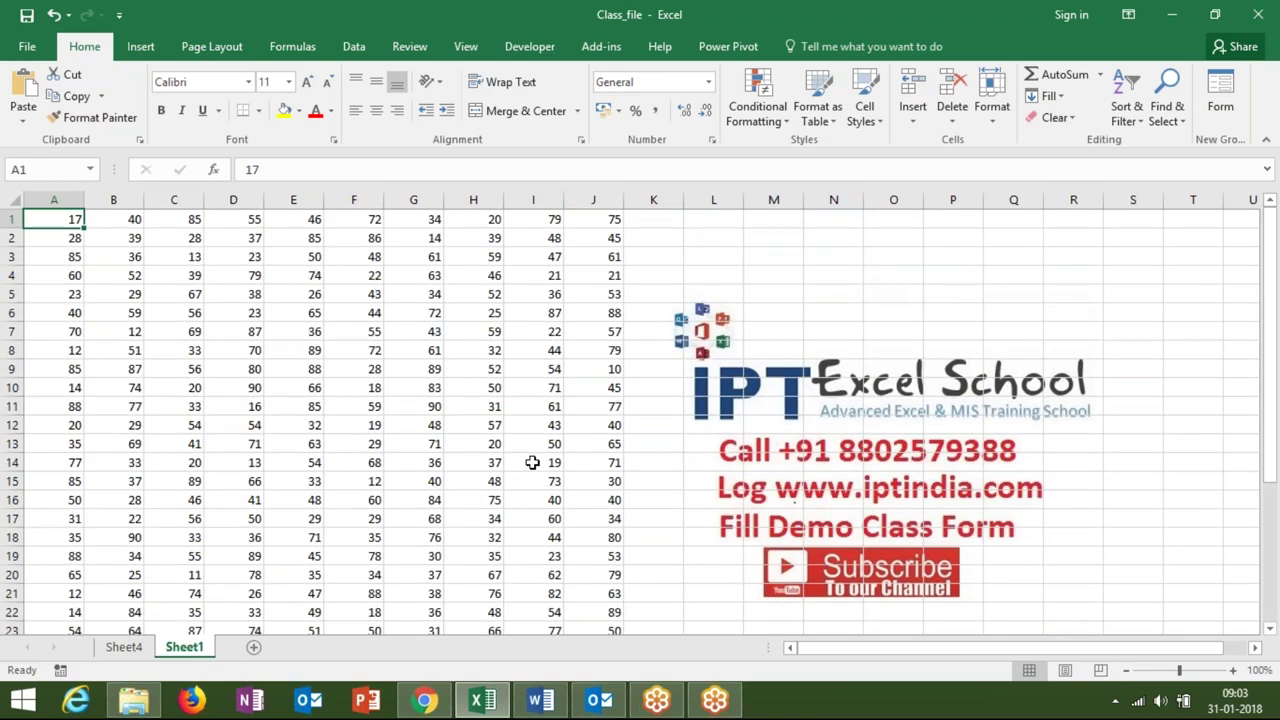
pyautogui.hotkey('ctrl', 'Down')
pyautogui.hotkey('ctrl', 'Up')
pyautogui.hotkey('ctrl', 'Down')
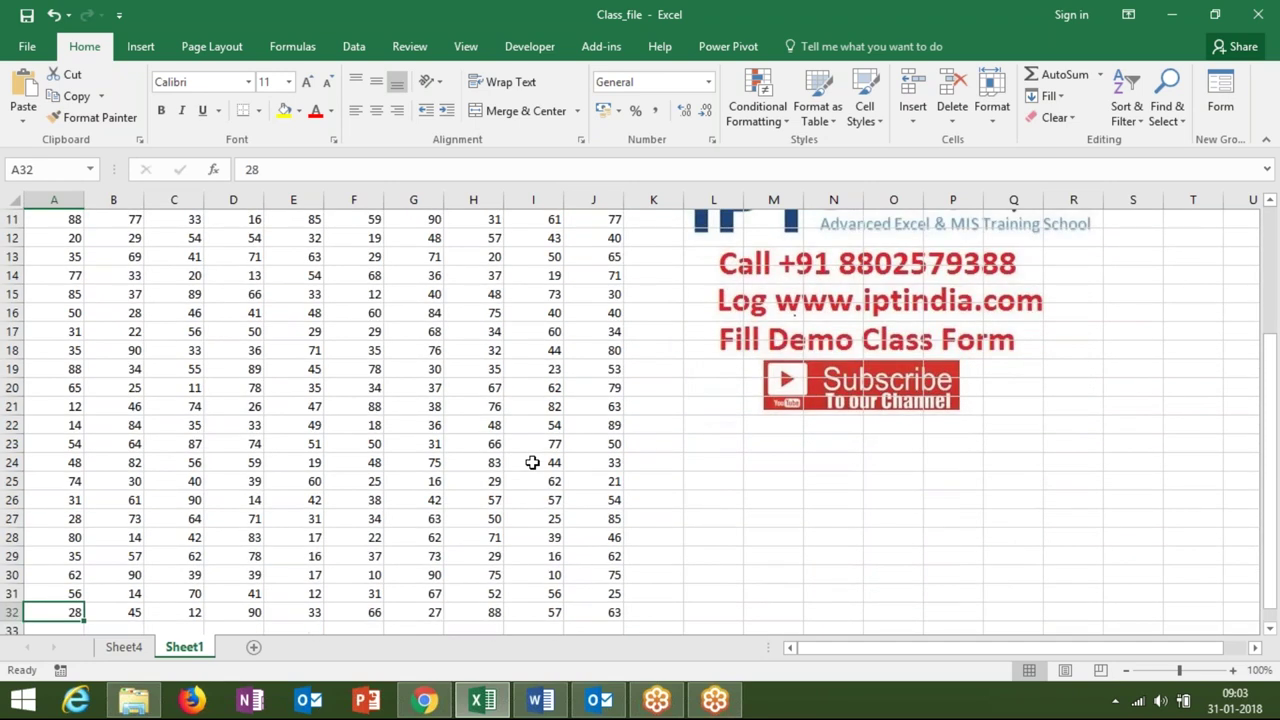
pyautogui.hotkey('ctrl', 'Up')
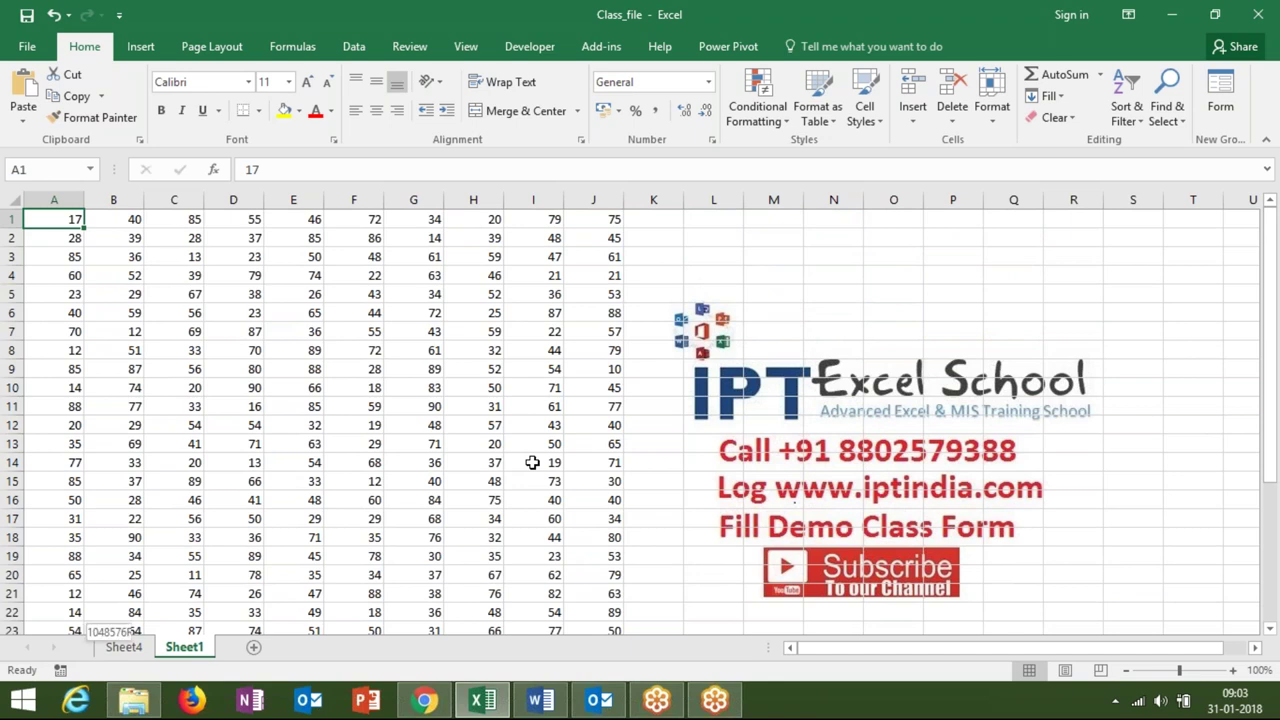
# Step: Extend the selection from A1 down to row 32 and across to column C
pyautogui.hotkey('ctrl', 'shift', 'Down')
pyautogui.hotkey('shift', 'Right')
pyautogui.hotkey('shift', 'Right')
pyautogui.hotkey('shift', 'Right')
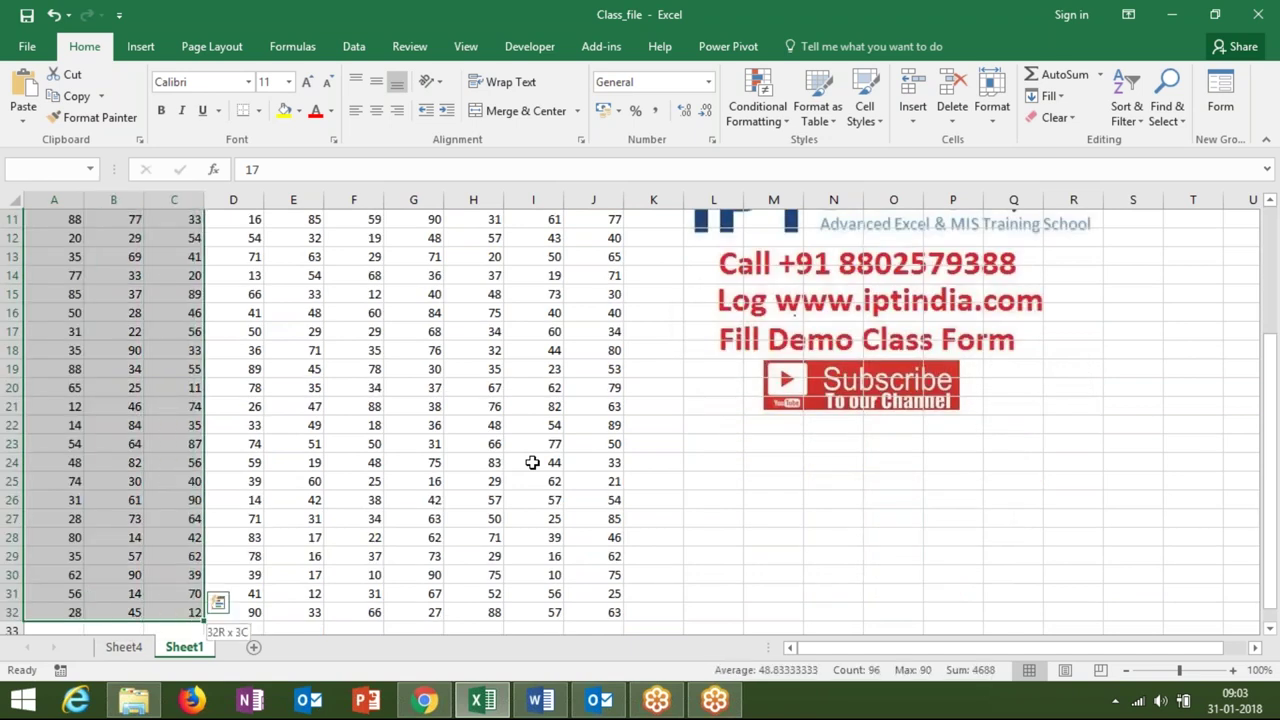
pyautogui.hotkey('shift', 'Right')
pyautogui.hotkey('shift', 'Right')
pyautogui.hotkey('shift', 'Right')
pyautogui.hotkey('shift', 'Right')
pyautogui.hotkey('shift', 'Right')
pyautogui.hotkey('shift', 'Right')
pyautogui.scroll(2, 532, 462)
pyautogui.hotkey('ctrl', 'Home')
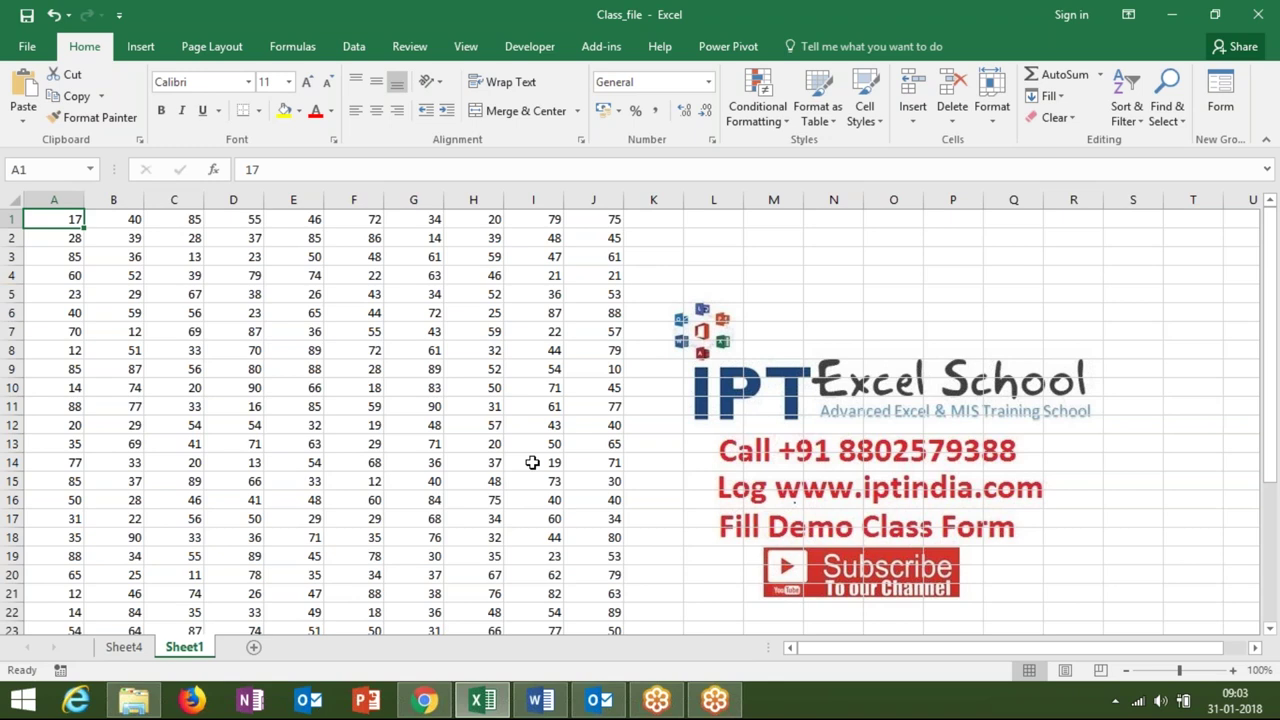
pyautogui.press('Right')
pyautogui.press('Right')
pyautogui.press('Right')
pyautogui.press('Right')
pyautogui.press('Right')
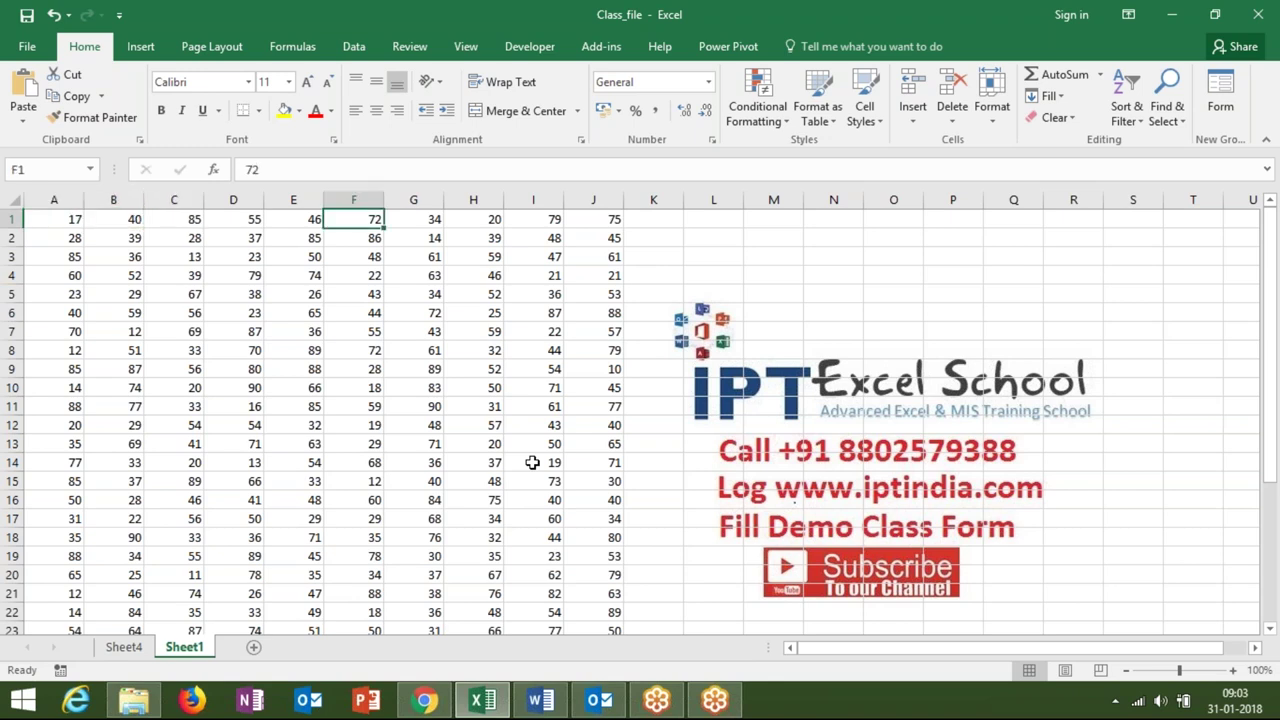
pyautogui.hotkey('ctrl', 'Down')
pyautogui.hotkey('ctrl', 'Left')
pyautogui.hotkey('ctrl', 'Up')
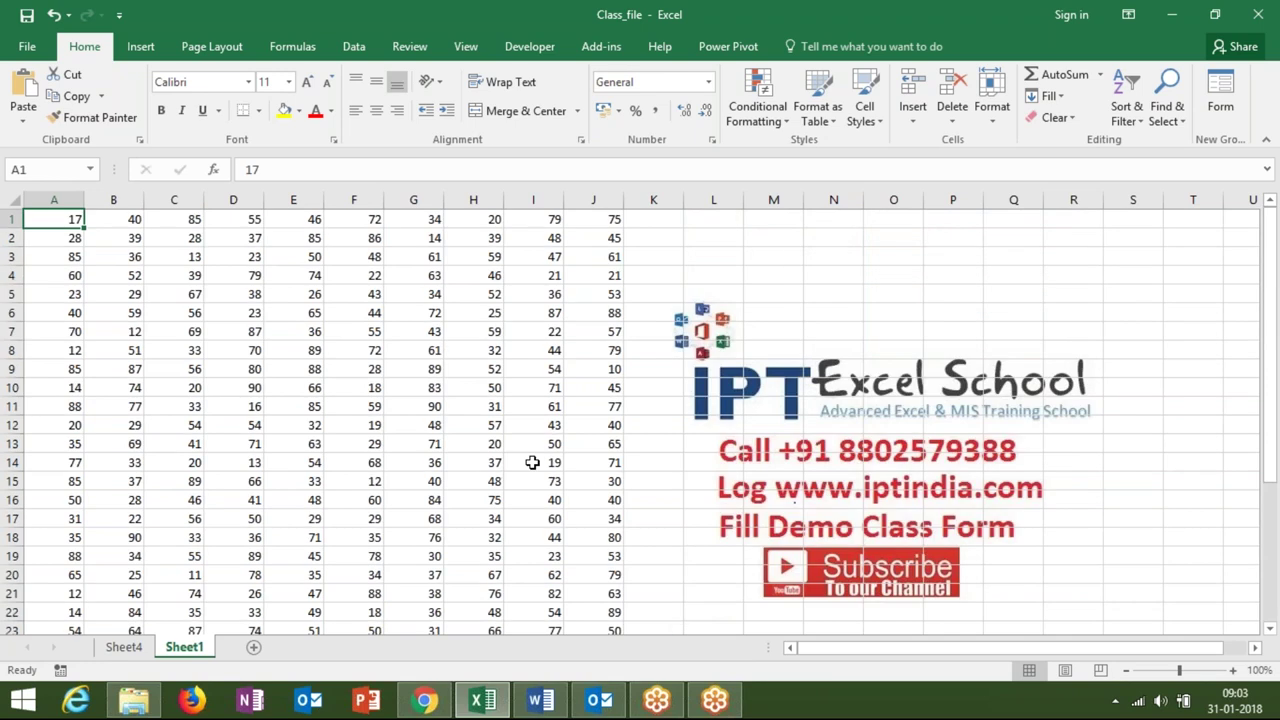
pyautogui.hotkey('ctrl', 'shift', 'Down')
pyautogui.hotkey('shift', 'Right')
pyautogui.hotkey('shift', 'Right')
pyautogui.hotkey('shift', 'Right')
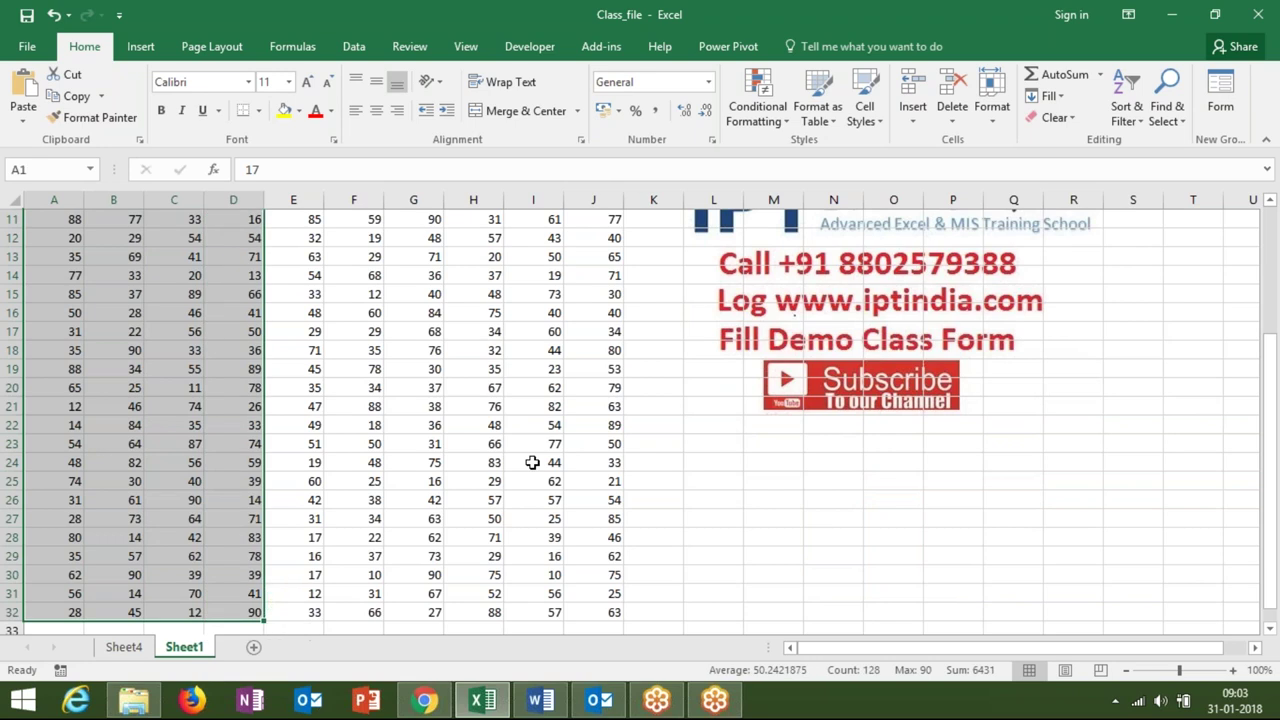
pyautogui.hotkey('ctrl', 'Home')
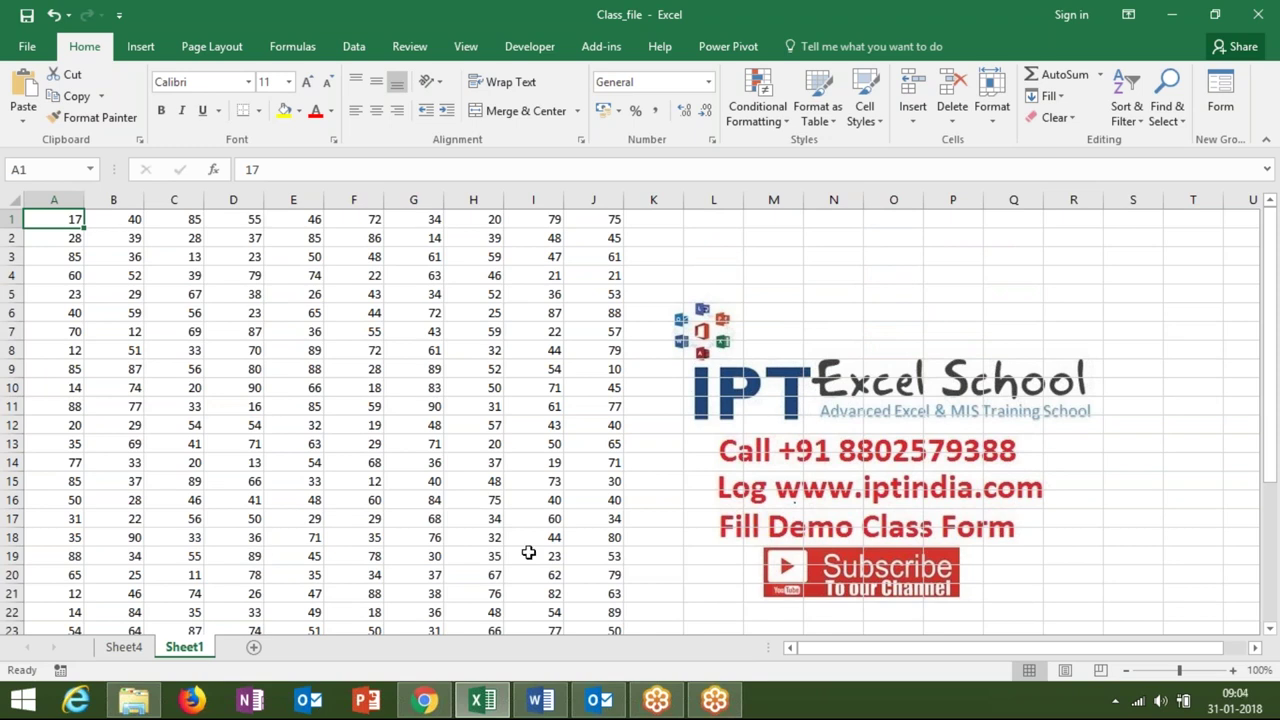
# Step: Shift+click J32 to select A1:J32, then collapse the selection back to A1
pyautogui.scroll(-4, 528, 552)
pyautogui.scroll(4, 430, 525)
pyautogui.scroll(-2, 640, 420)
pyautogui.scroll(-3, 608, 558)
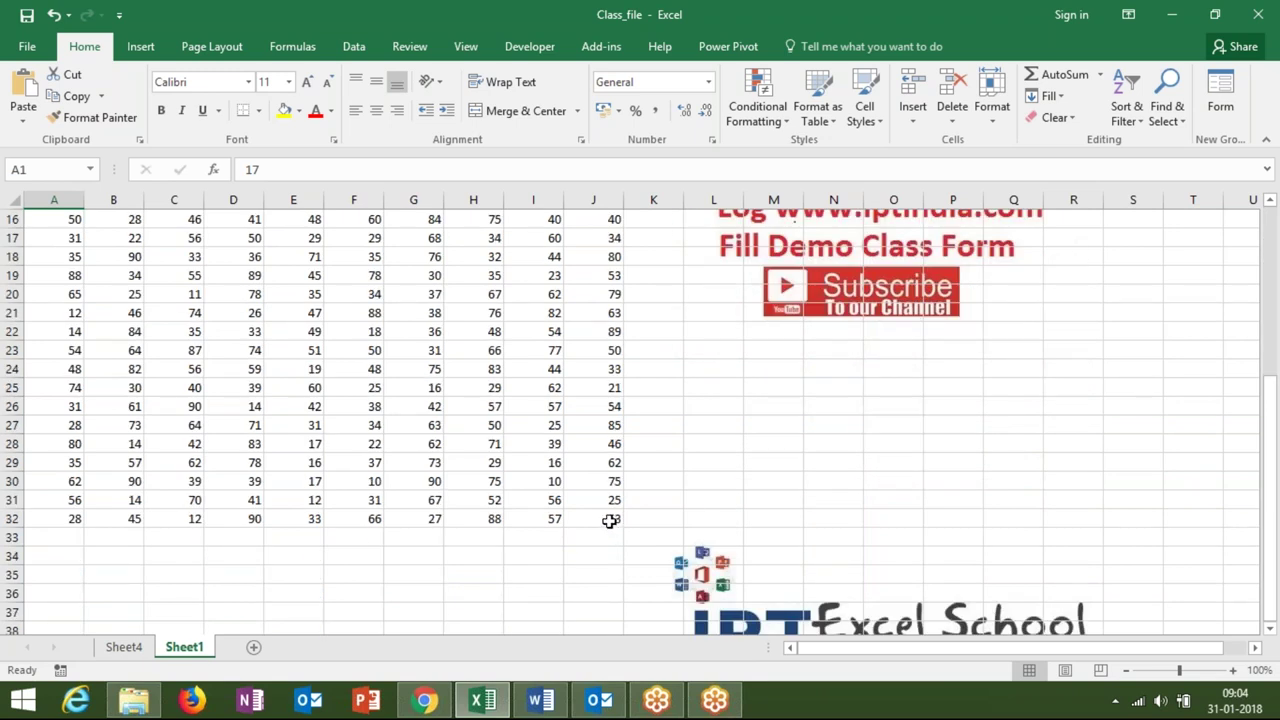
pyautogui.keyDown('shift'); pyautogui.click(609, 521); pyautogui.keyUp('shift')
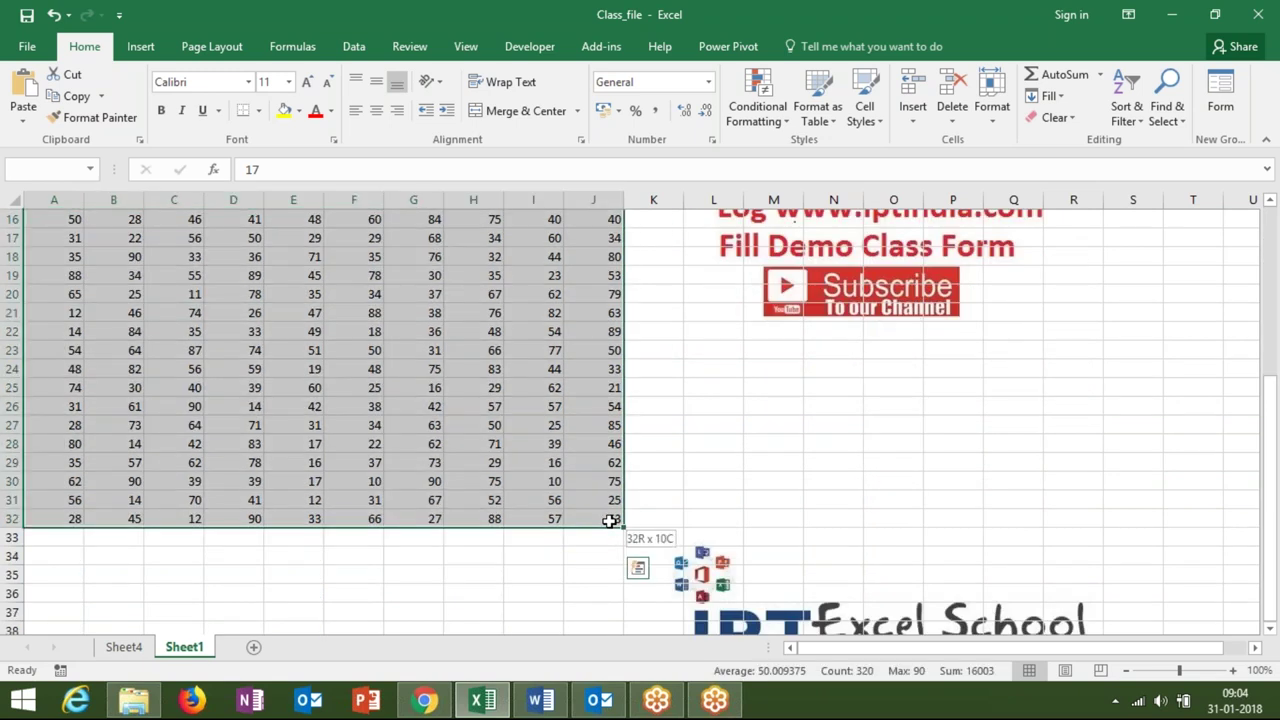
pyautogui.scroll(5, 609, 520)
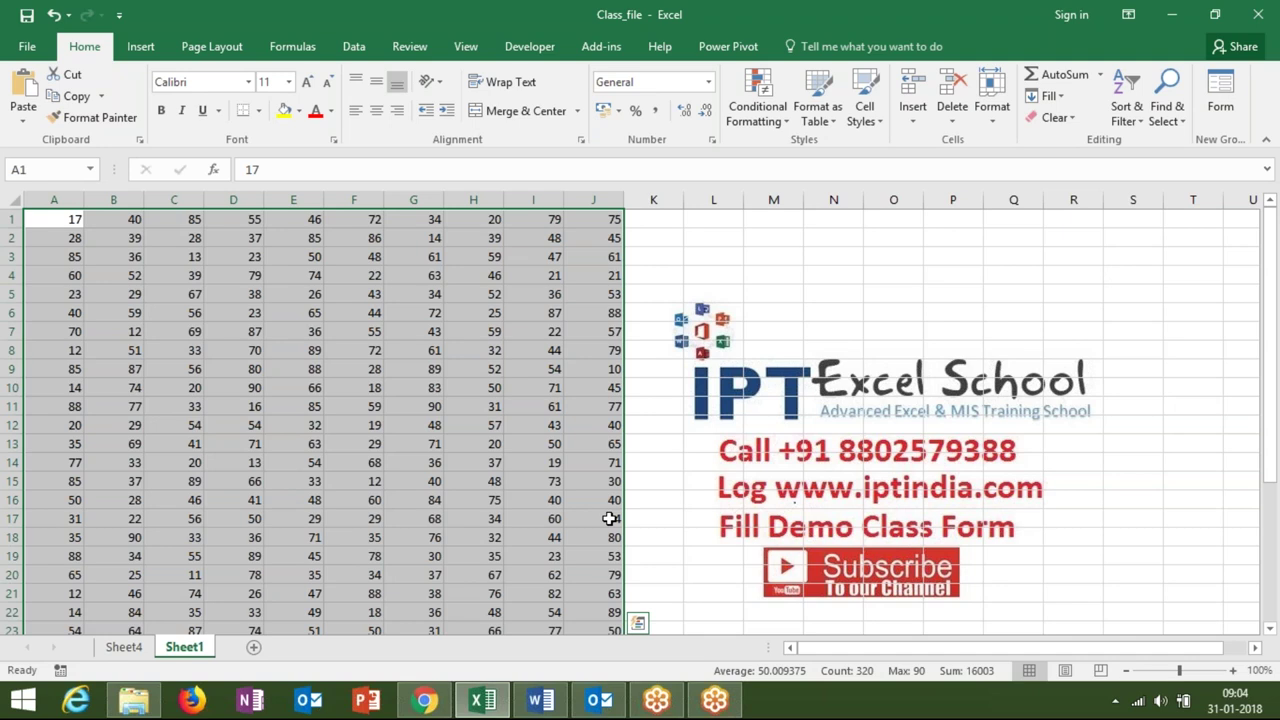
pyautogui.hotkey('ctrl', 'Home')
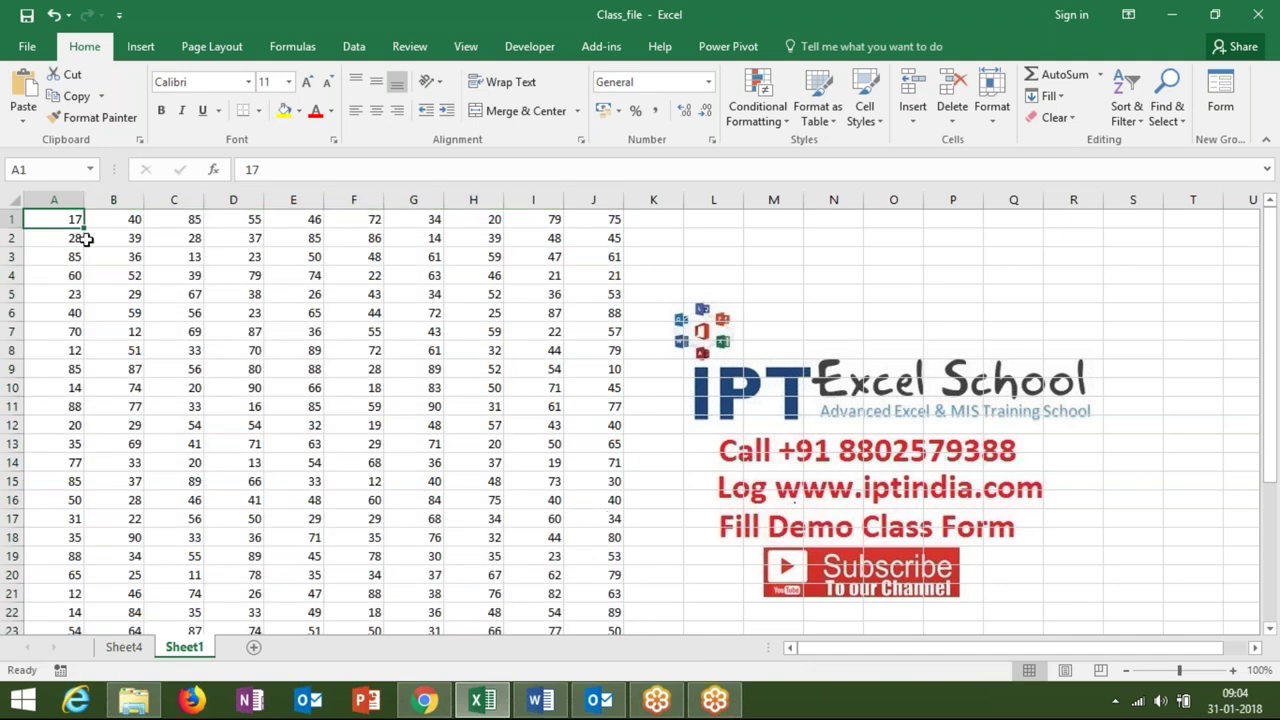
# Step: Add C1, E1 and G1 to a multi-cell selection
pyautogui.keyDown('ctrl'); pyautogui.click(185, 219); pyautogui.keyUp('ctrl')
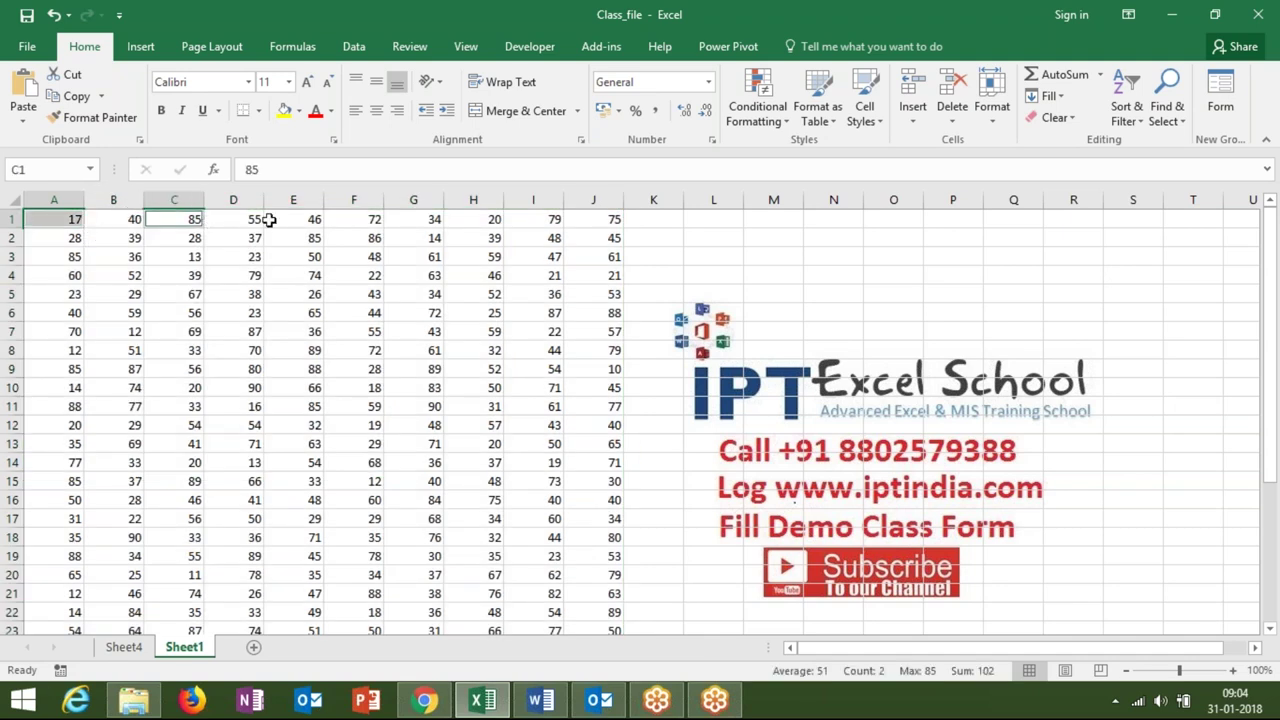
pyautogui.keyDown('ctrl'); pyautogui.click(280, 219); pyautogui.keyUp('ctrl')
pyautogui.keyDown('ctrl'); pyautogui.click(434, 218); pyautogui.keyUp('ctrl')
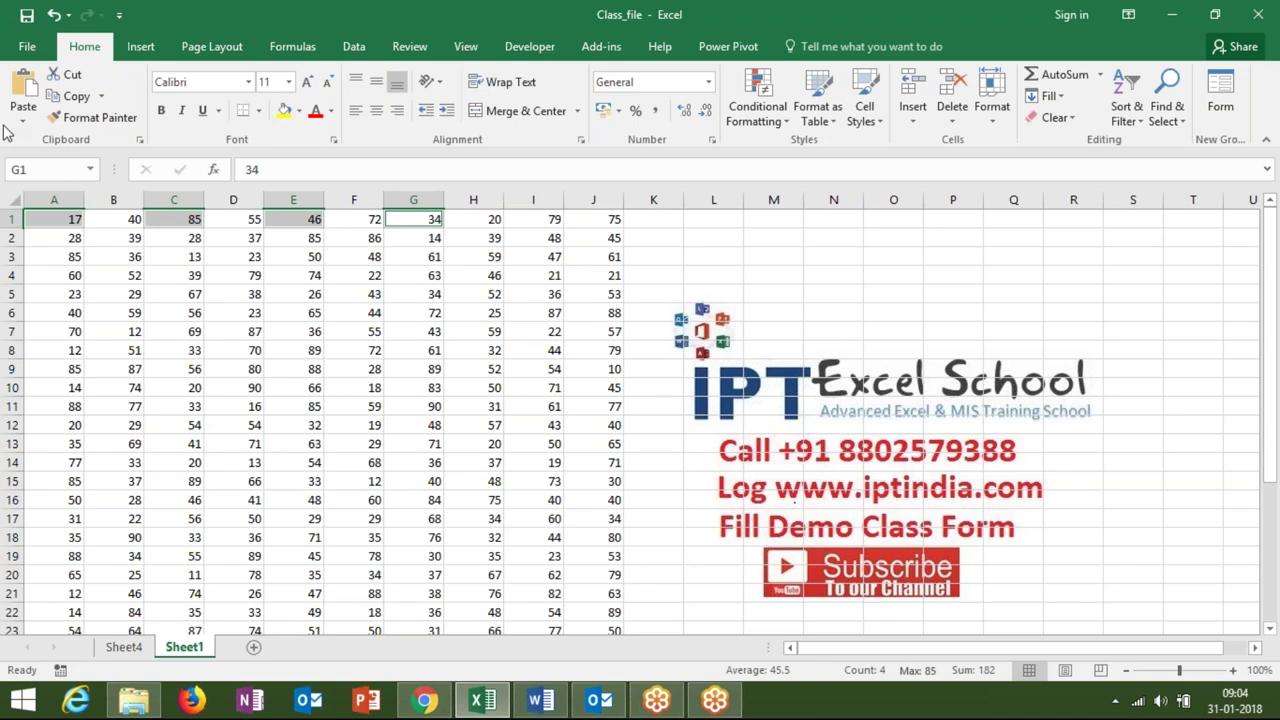
# Step: Select the range A2:G3, then narrow it to A2:F2
pyautogui.click(58, 242)
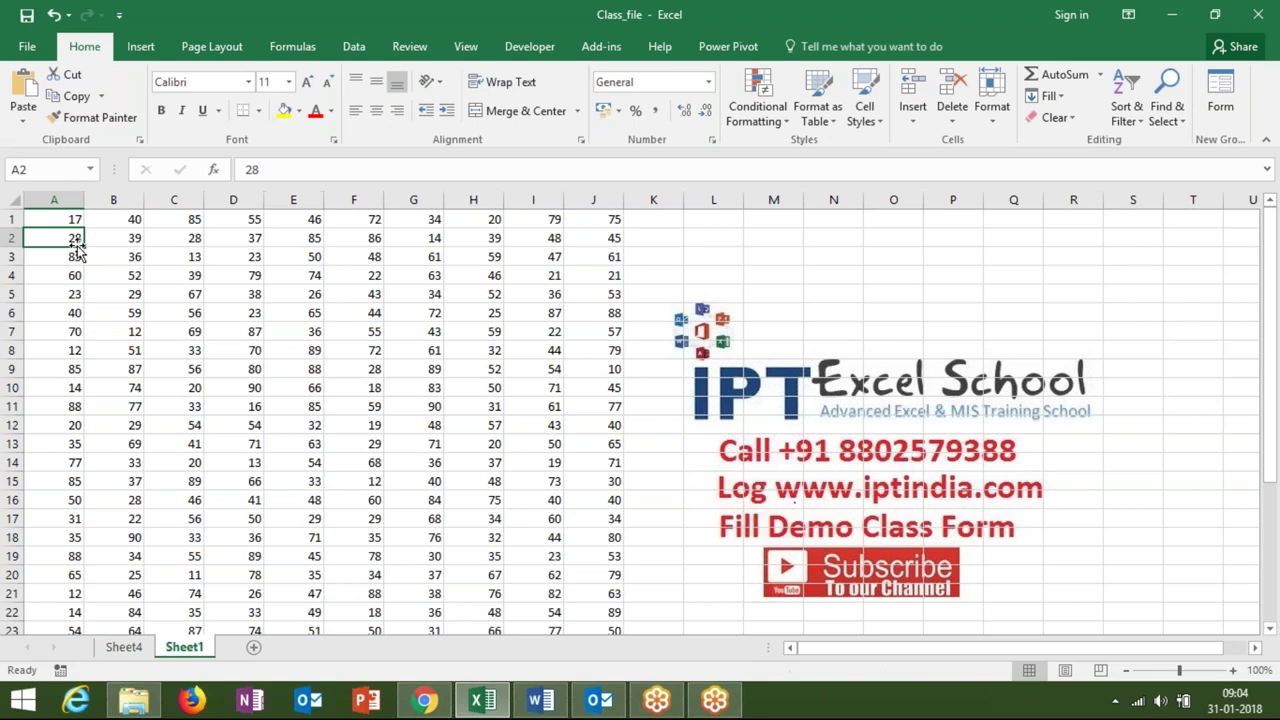
pyautogui.keyDown('shift'); pyautogui.click(389, 249); pyautogui.keyUp('shift')
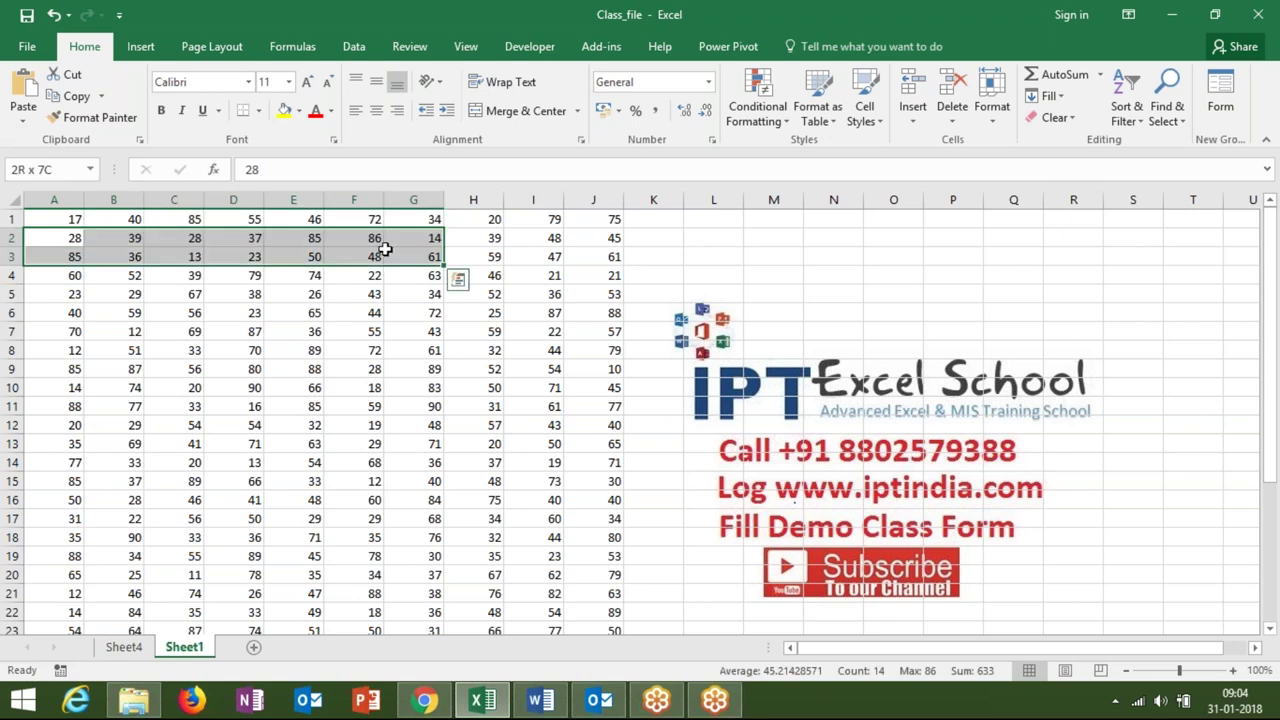
pyautogui.click(70, 240)
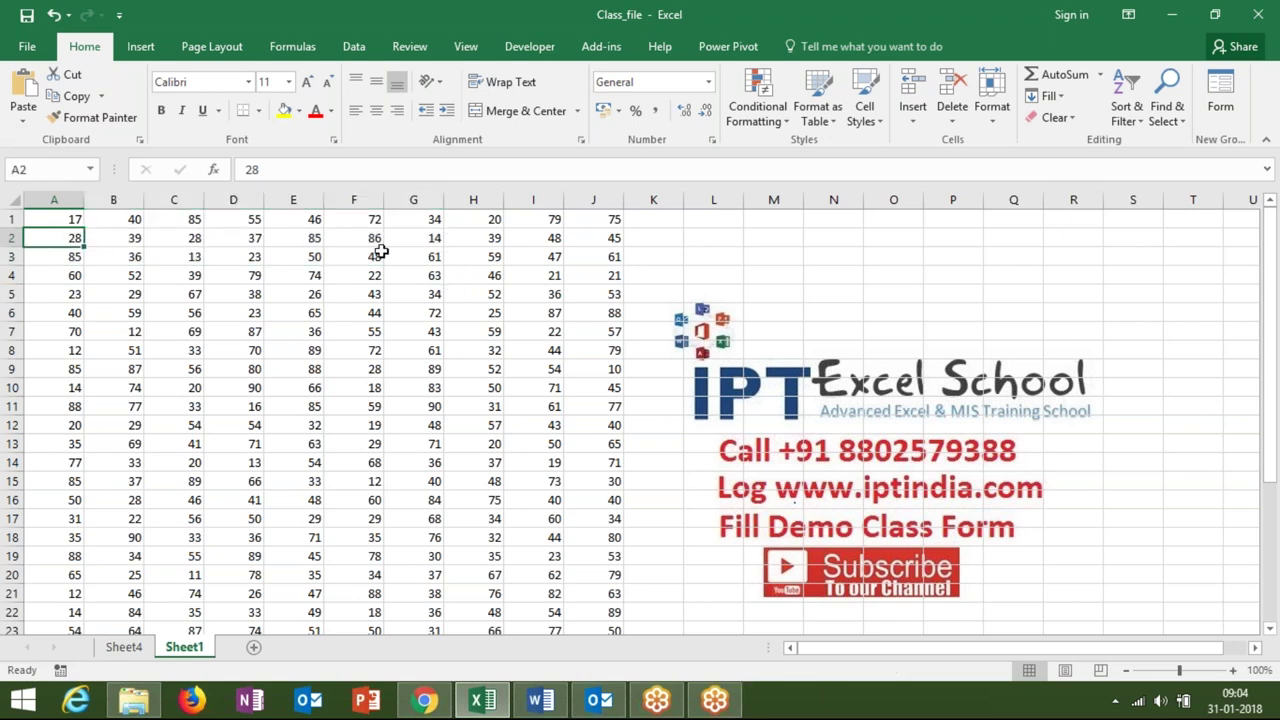
pyautogui.keyDown('shift'); pyautogui.click(379, 246); pyautogui.keyUp('shift')
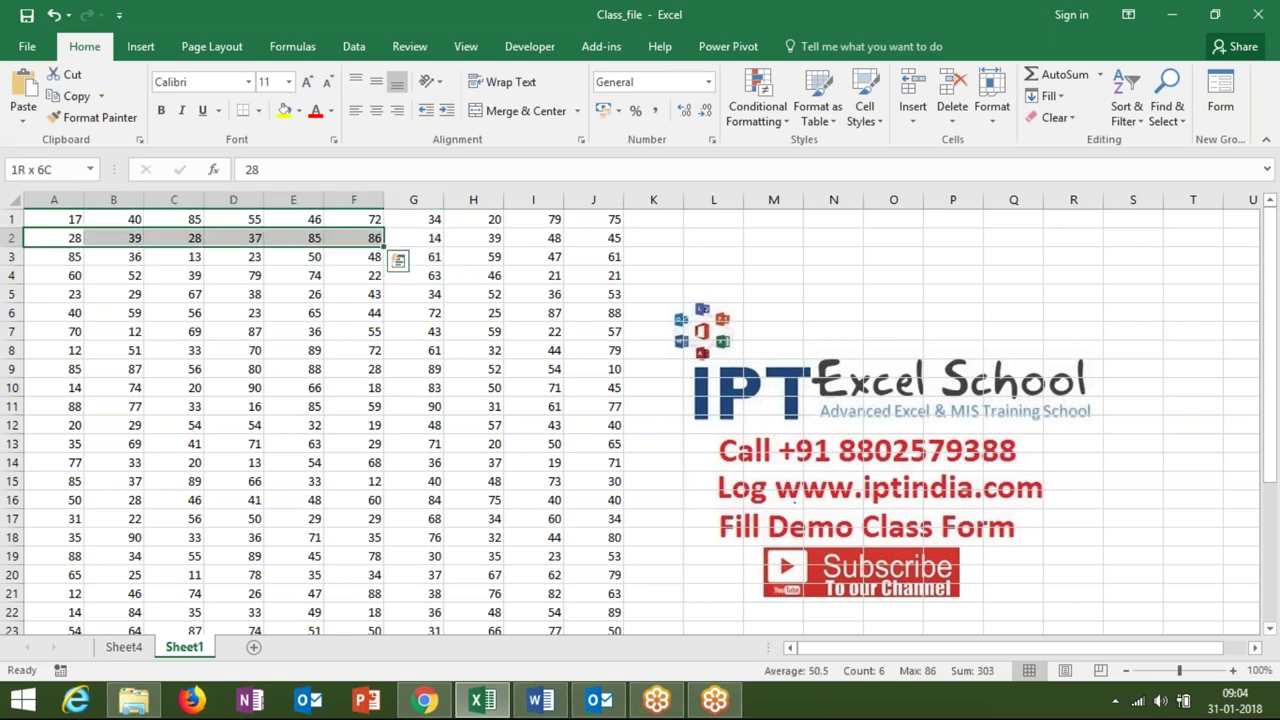
# Step: Select F3, C4 and B2 together, then reduce the selection to F18
pyautogui.keyDown('ctrl'); pyautogui.click(365, 257); pyautogui.keyUp('ctrl')
pyautogui.keyDown('ctrl'); pyautogui.click(195, 275); pyautogui.keyUp('ctrl')
pyautogui.keyDown('ctrl'); pyautogui.click(134, 240); pyautogui.keyUp('ctrl')
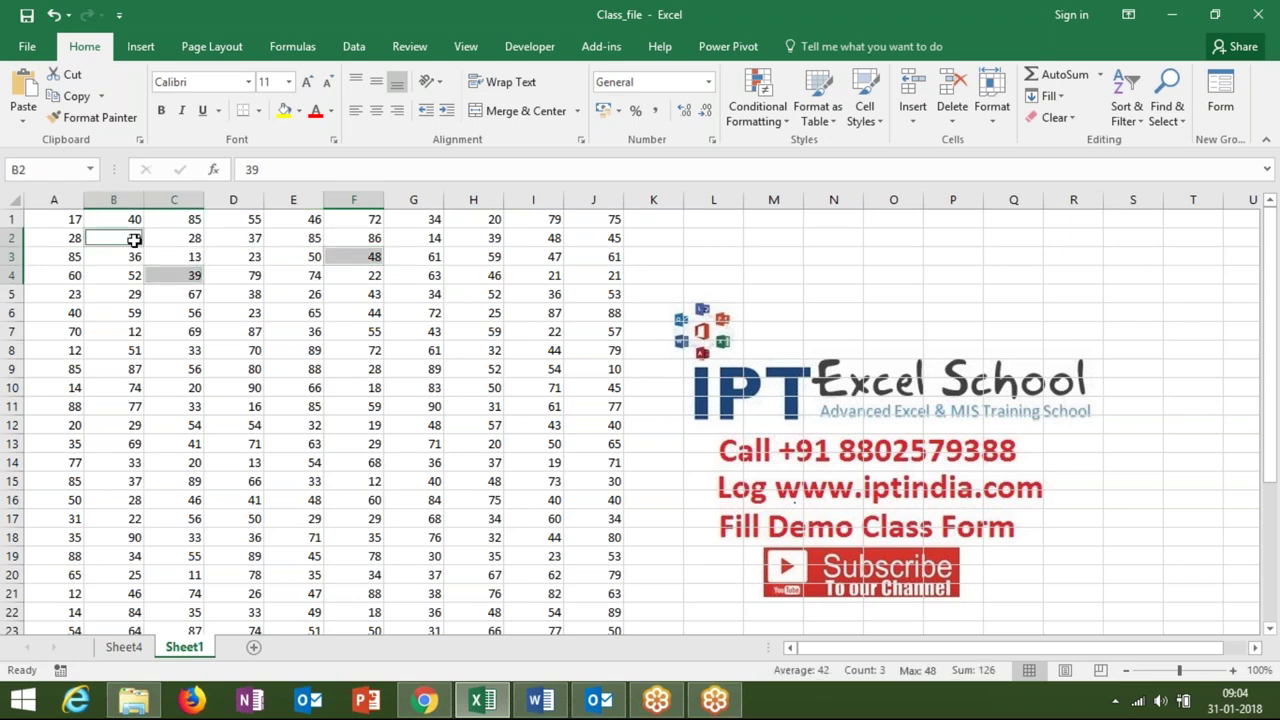
pyautogui.click(380, 543)
# Step: Add three new blank worksheets and click cells on the new sheet
pyautogui.click(311, 648)
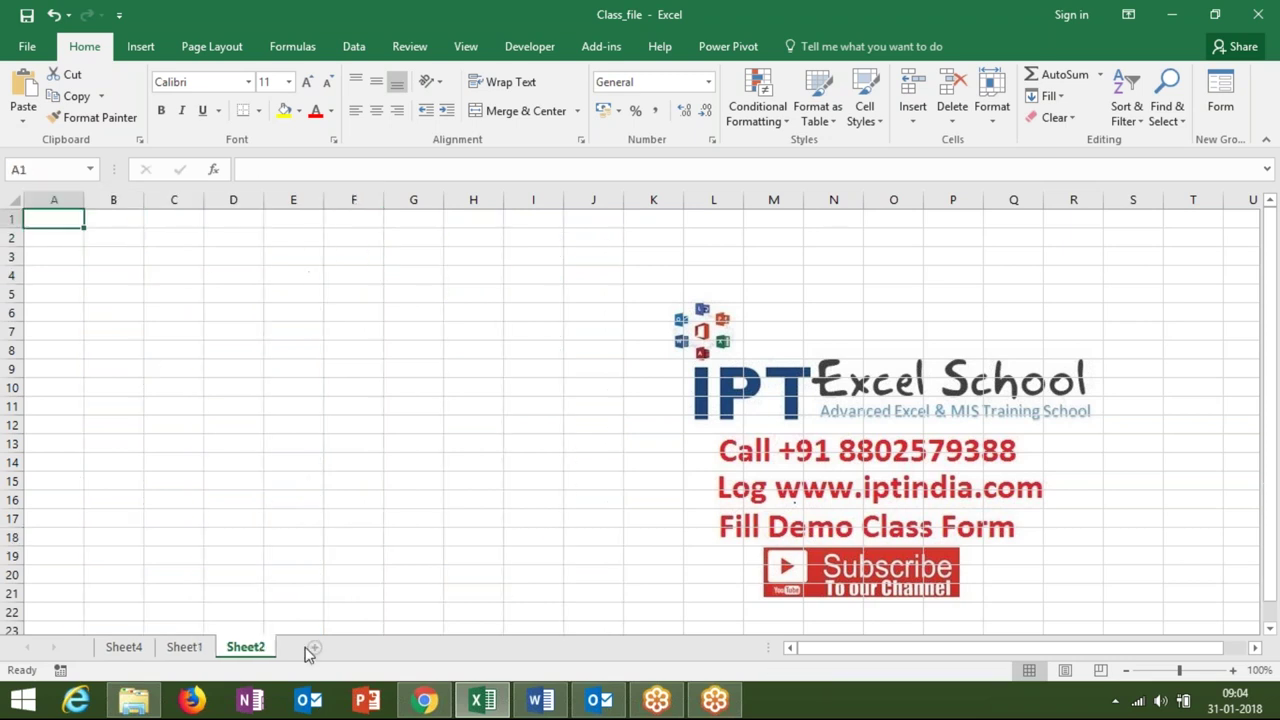
pyautogui.click(312, 648)
pyautogui.click(371, 648)
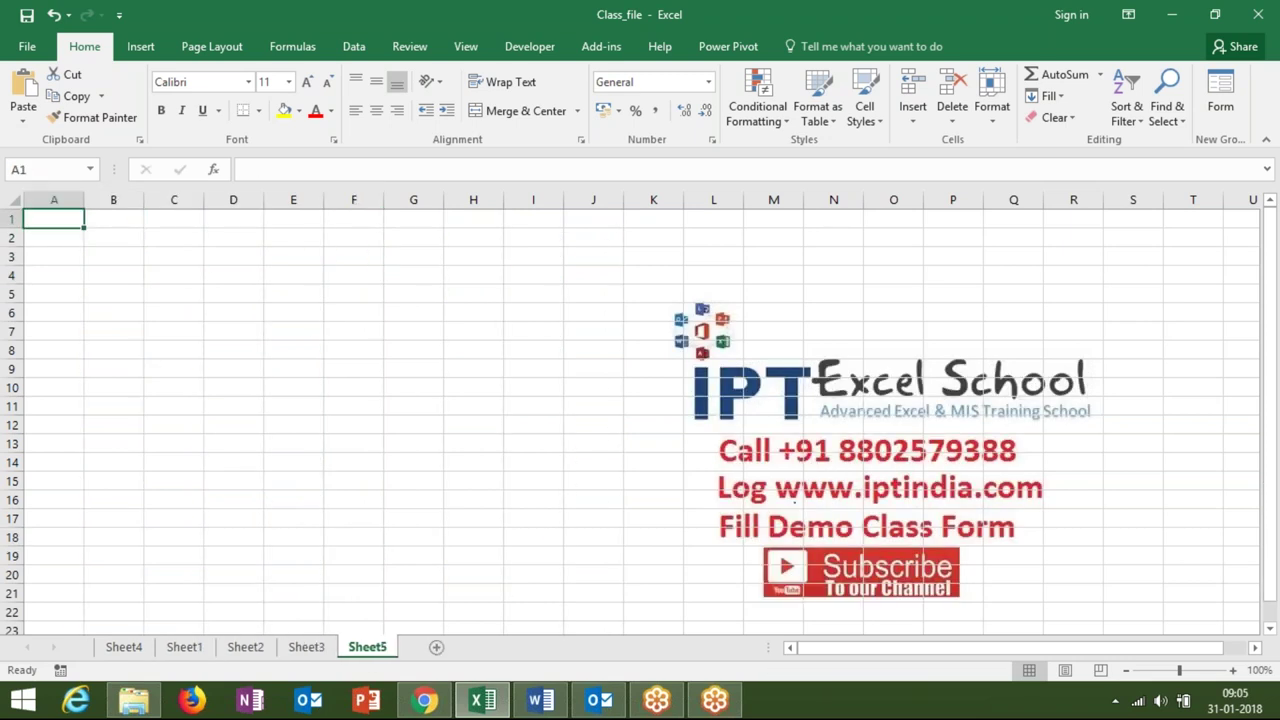
pyautogui.click(233, 425)
pyautogui.click(355, 575)
# Step: Group Sheet1 with Sheet2, Sheet3 and Sheet5, then ungroup back to Sheet1
pyautogui.click(185, 648)
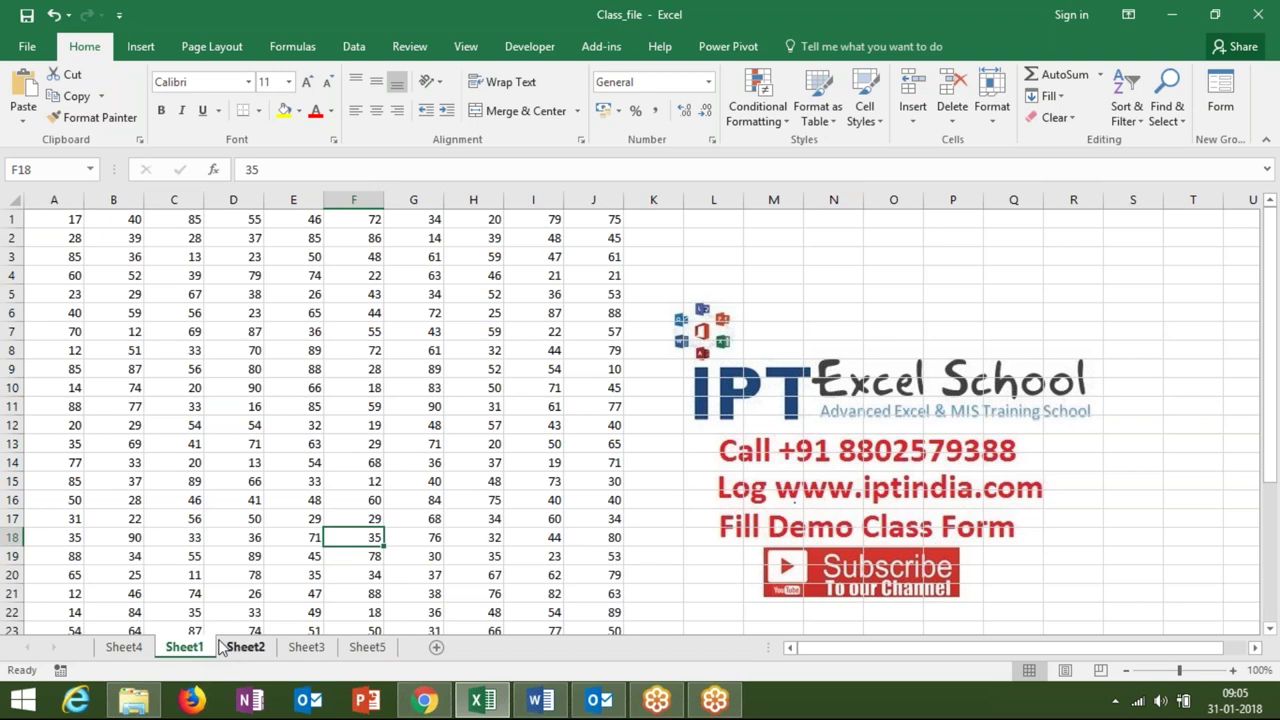
pyautogui.keyDown('shift'); pyautogui.click(373, 648); pyautogui.keyUp('shift')
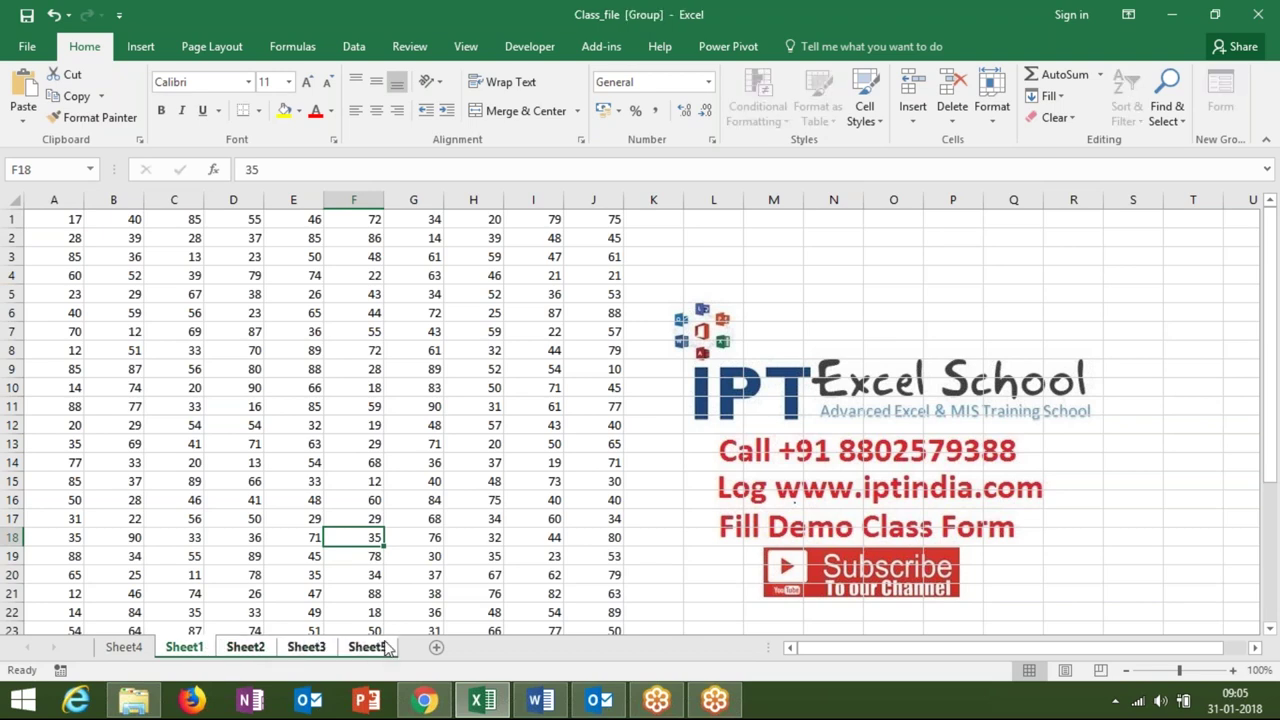
pyautogui.click(124, 648)
pyautogui.click(182, 648)
# Step: Group Sheet1 with Sheet3 and Sheet5, select E17, ungroup, and show the desktop
pyautogui.keyDown('ctrl'); pyautogui.click(306, 648); pyautogui.keyUp('ctrl')
pyautogui.keyDown('ctrl'); pyautogui.click(358, 650); pyautogui.keyUp('ctrl')
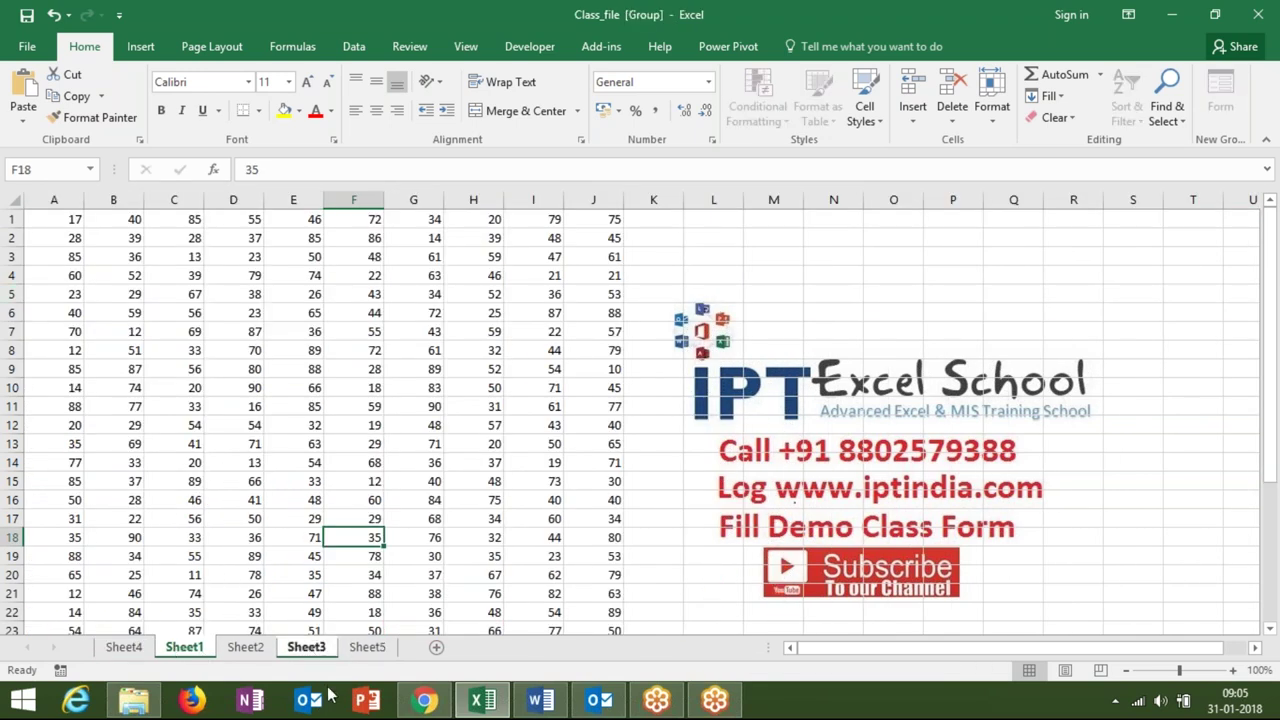
pyautogui.click(300, 516)
pyautogui.click(240, 650)
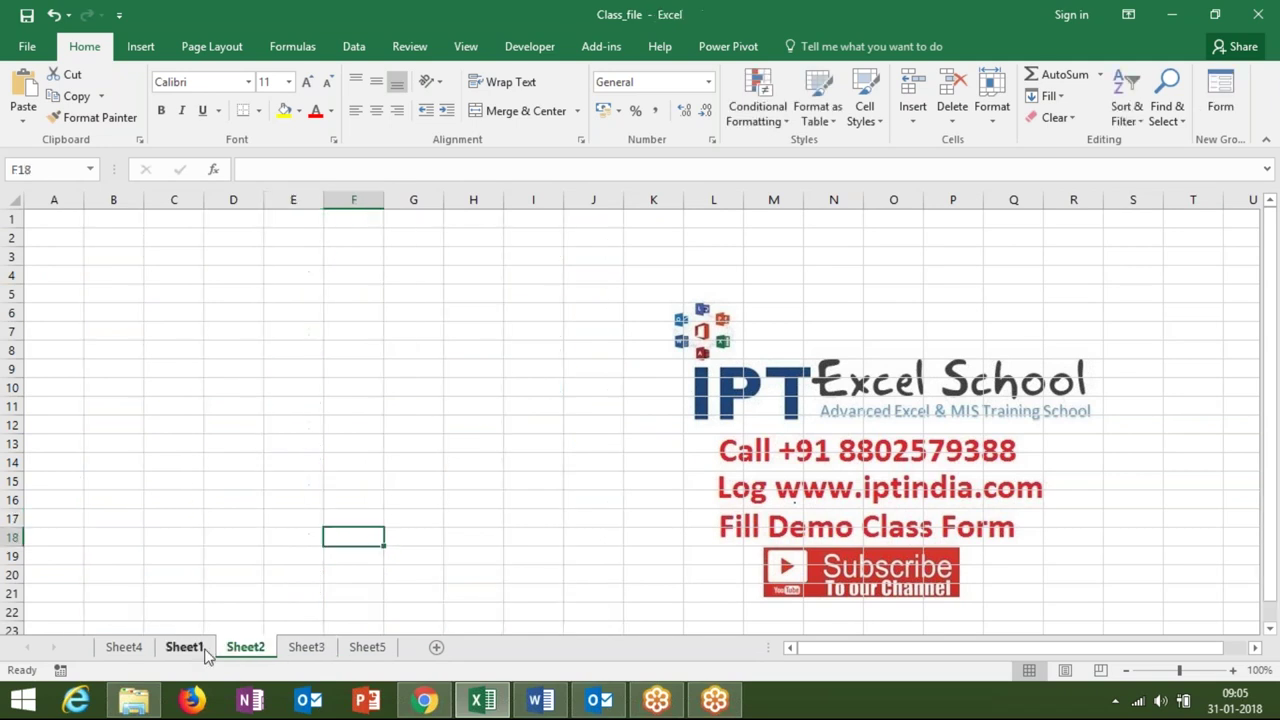
pyautogui.click(200, 650)
pyautogui.press('super+d')
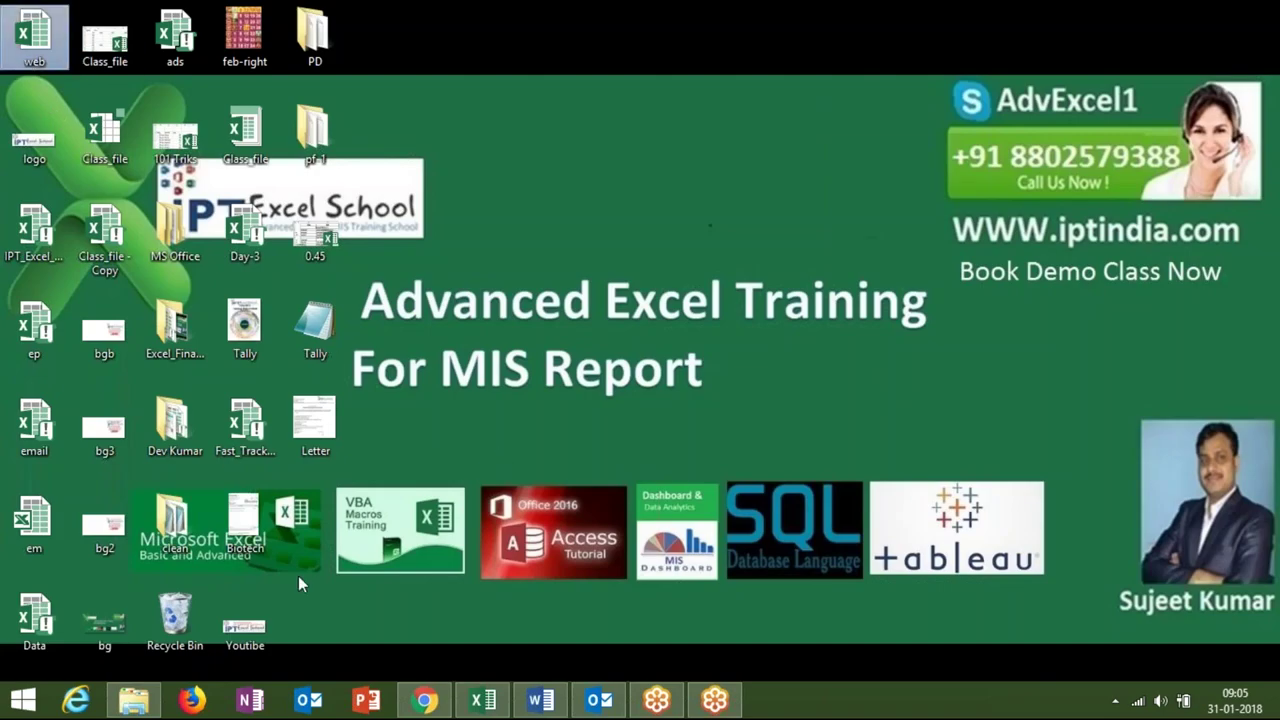
# Step: Multi-select desktop icons such as Class_file, Tally and Fast_Track_Formulas, then deselect and return to Excel
pyautogui.hotkey('ctrl', 'a')
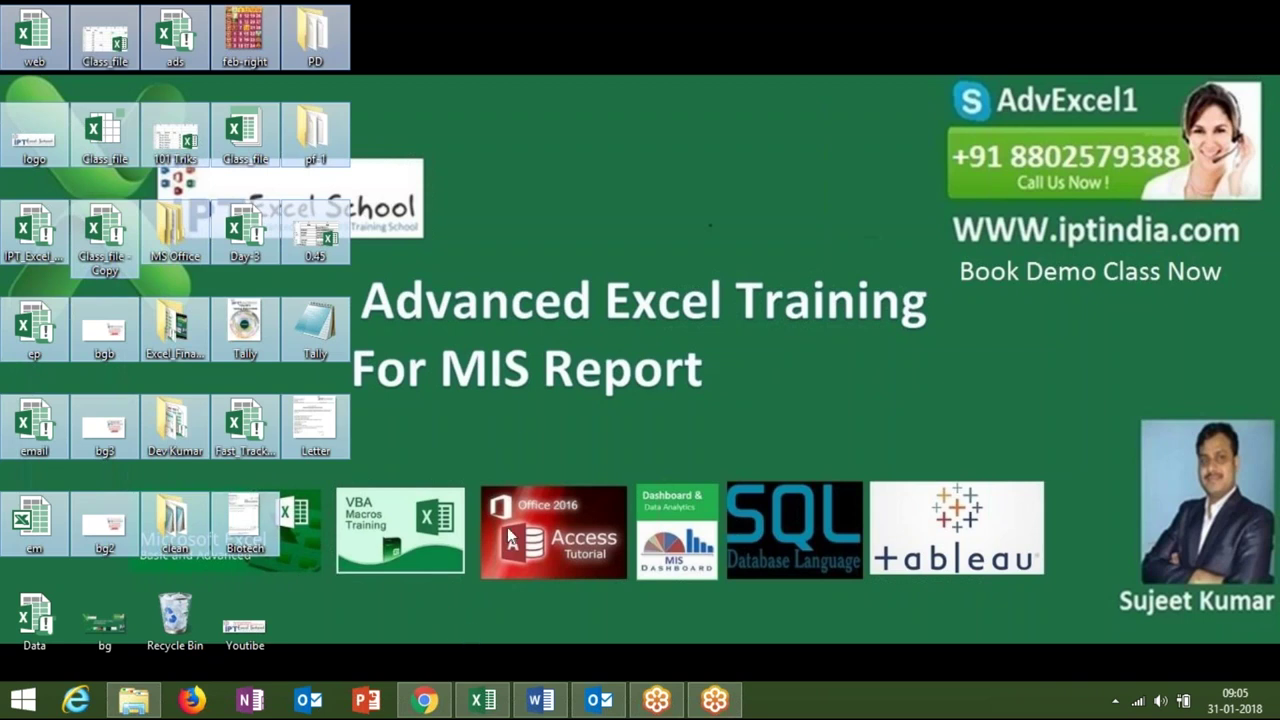
pyautogui.click(469, 386)
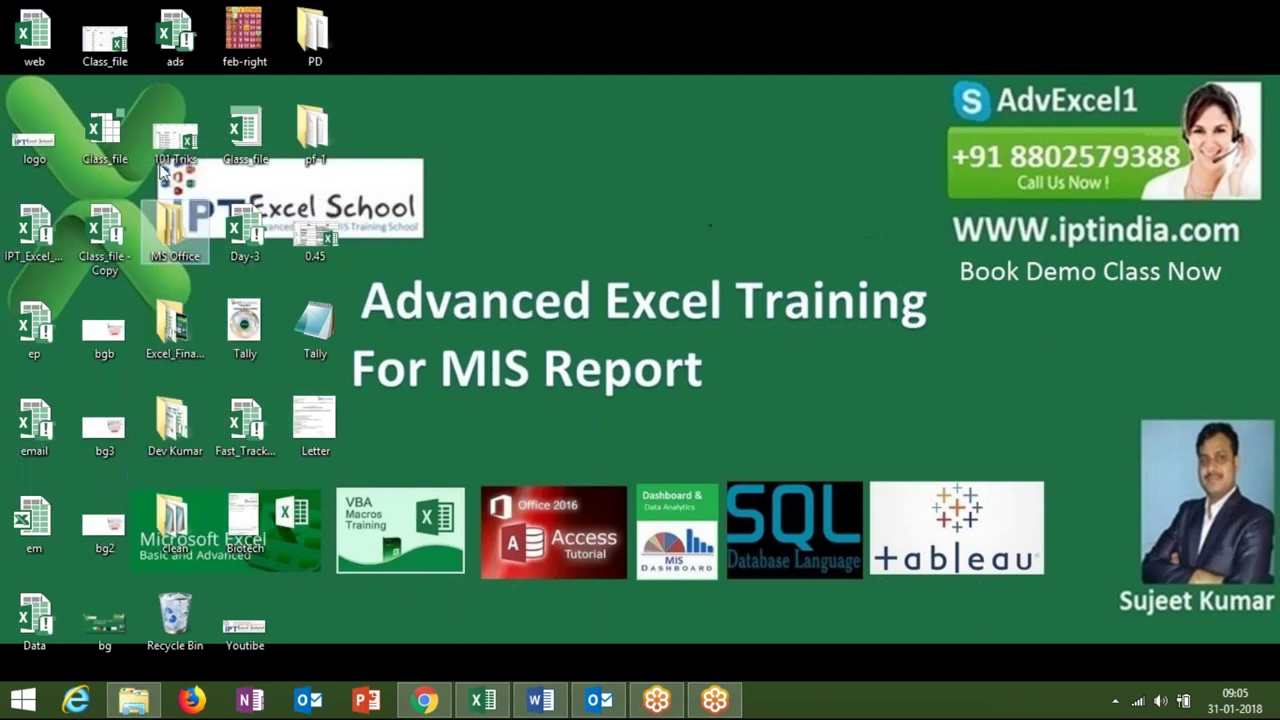
pyautogui.click(45, 45)
pyautogui.keyDown('ctrl'); pyautogui.click(105, 130); pyautogui.keyUp('ctrl')
pyautogui.keyDown('ctrl'); pyautogui.click(175, 130); pyautogui.keyUp('ctrl')
pyautogui.keyDown('ctrl'); pyautogui.click(182, 232); pyautogui.keyUp('ctrl')
pyautogui.keyDown('ctrl'); pyautogui.click(240, 330); pyautogui.keyUp('ctrl')
pyautogui.keyDown('ctrl'); pyautogui.click(266, 425); pyautogui.keyUp('ctrl')
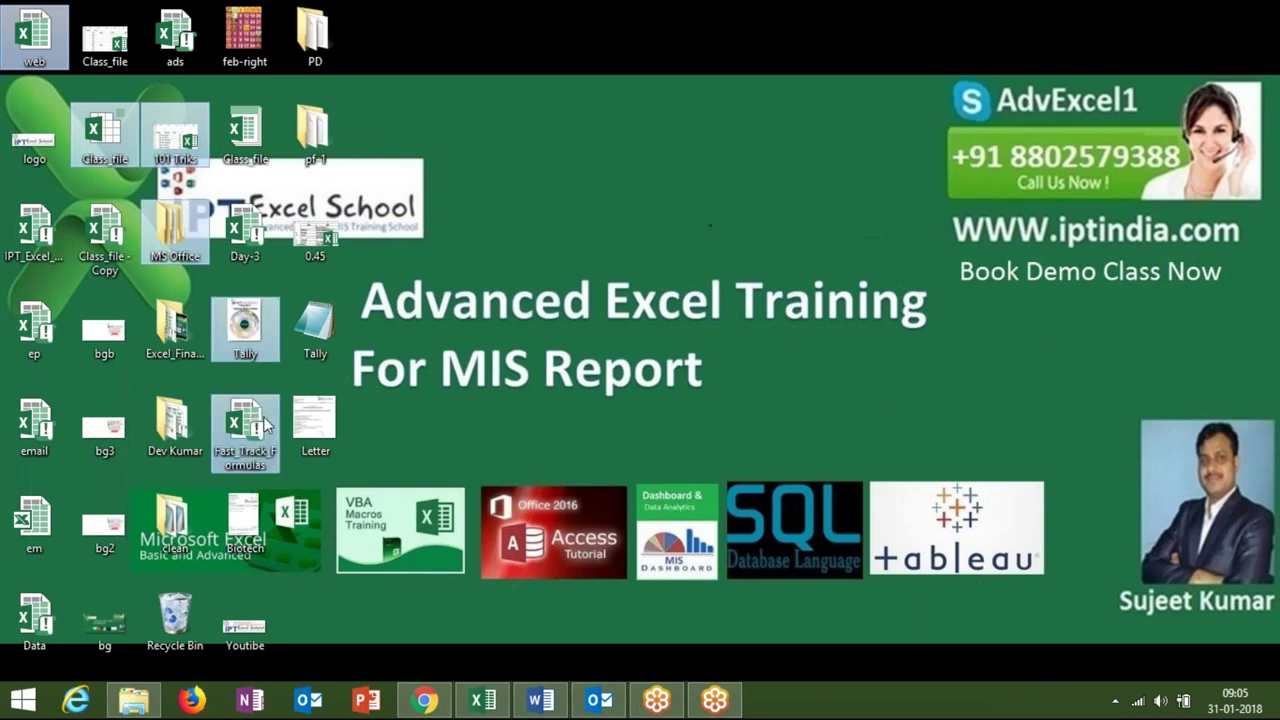
pyautogui.click(493, 333)
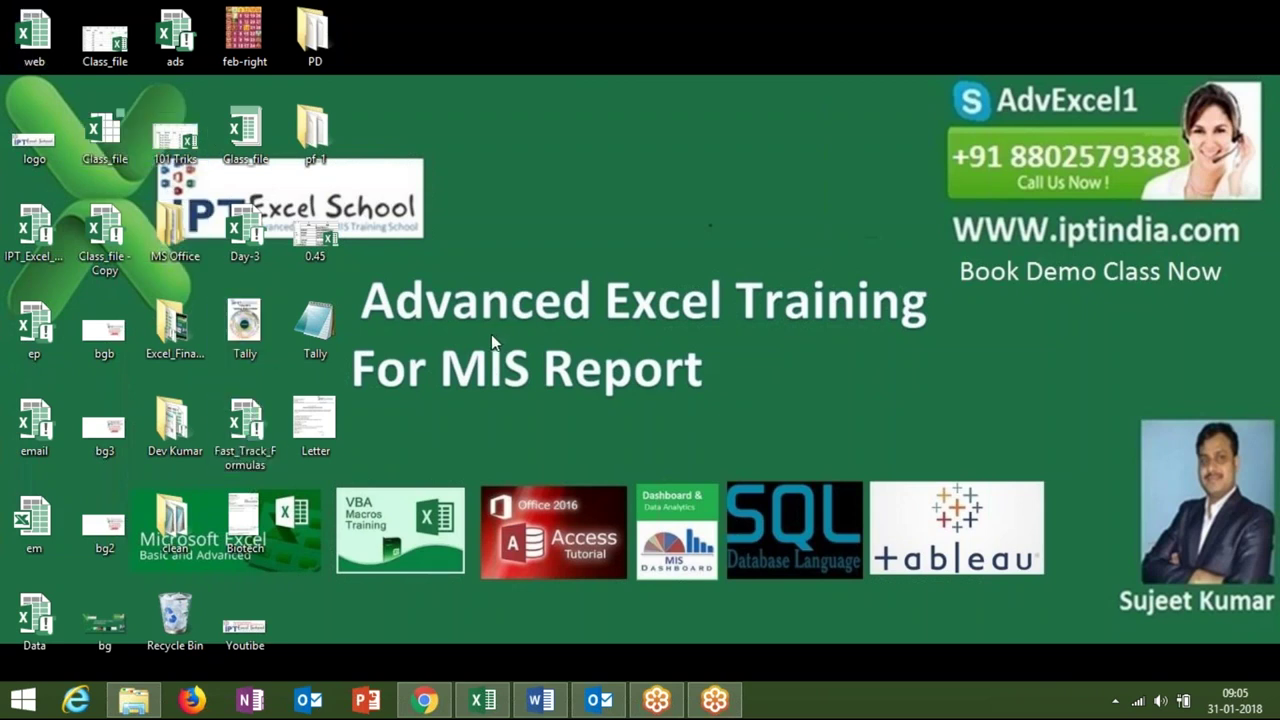
pyautogui.hotkey('alt', 'Tab')
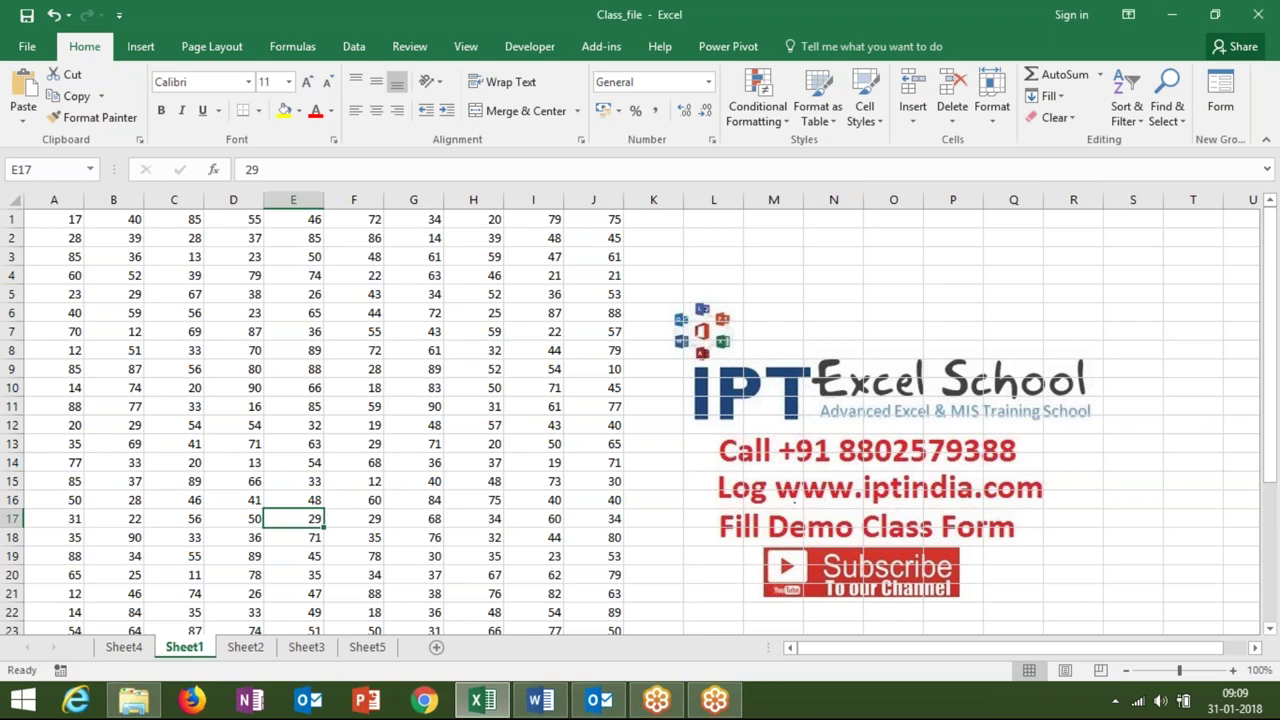
# Step: Check Class_file's Info page and Tags field, then return and minimise Excel to the desktop
pyautogui.scroll(-6, 393, 481)
pyautogui.scroll(6, 255, 287)
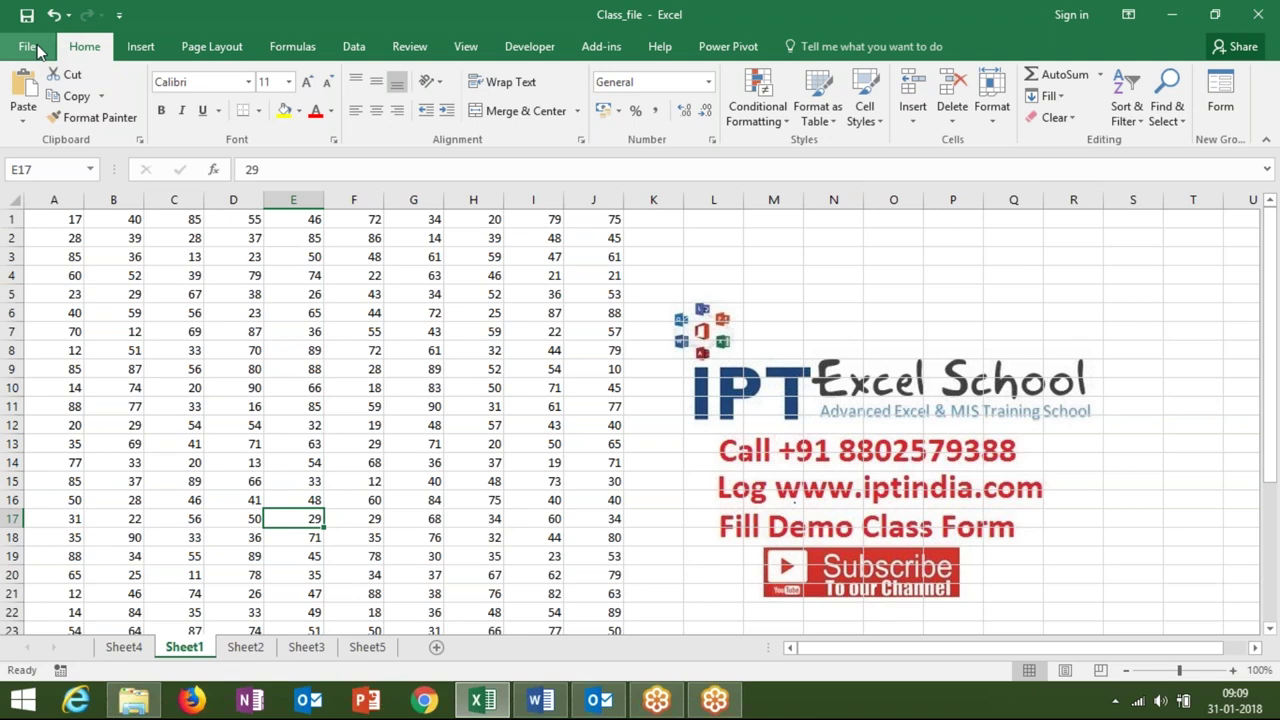
pyautogui.click(28, 47)
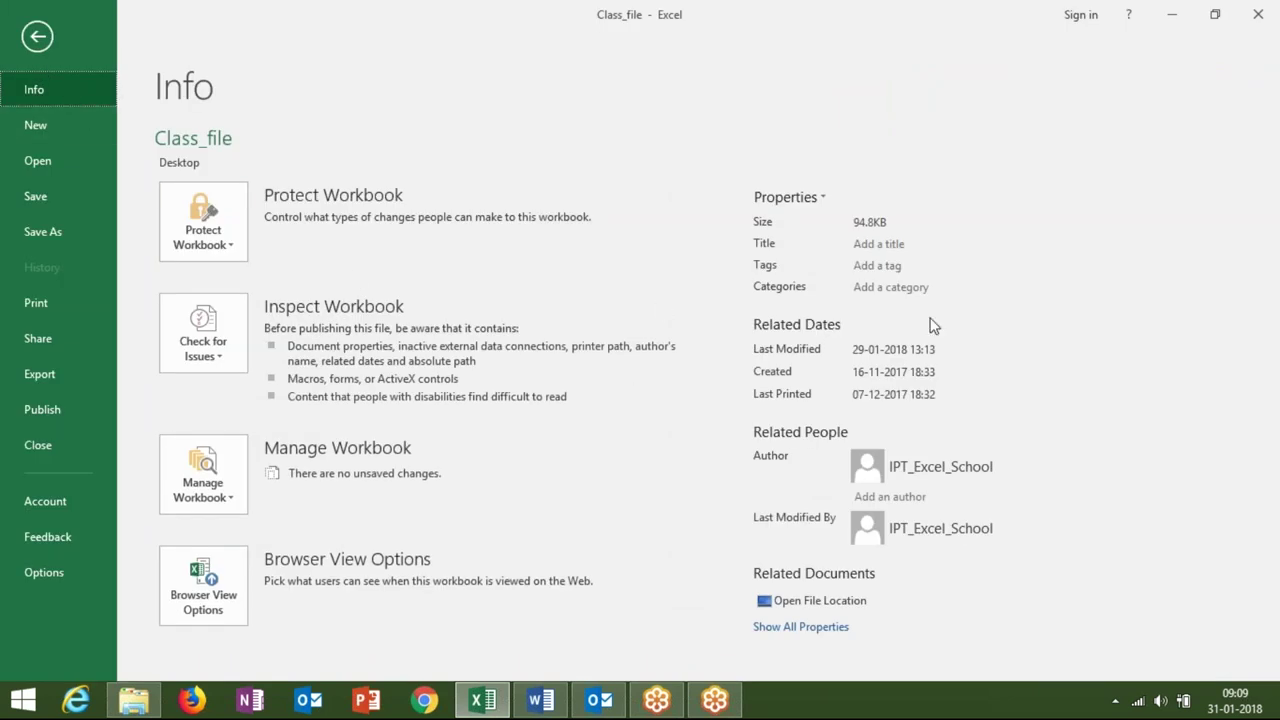
pyautogui.click(877, 265)
pyautogui.press('Escape')
pyautogui.press('super+d')
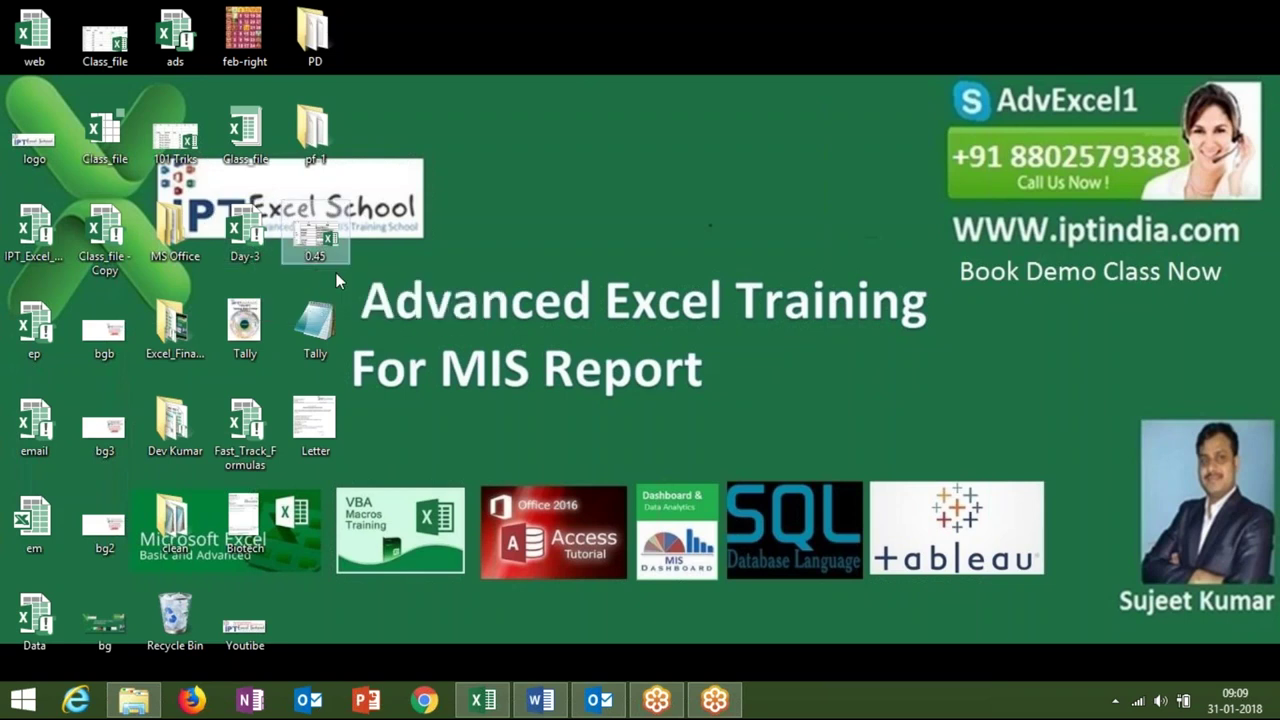
# Step: Select Day-3 on the desktop and refresh the desktop several times
pyautogui.click(236, 257)
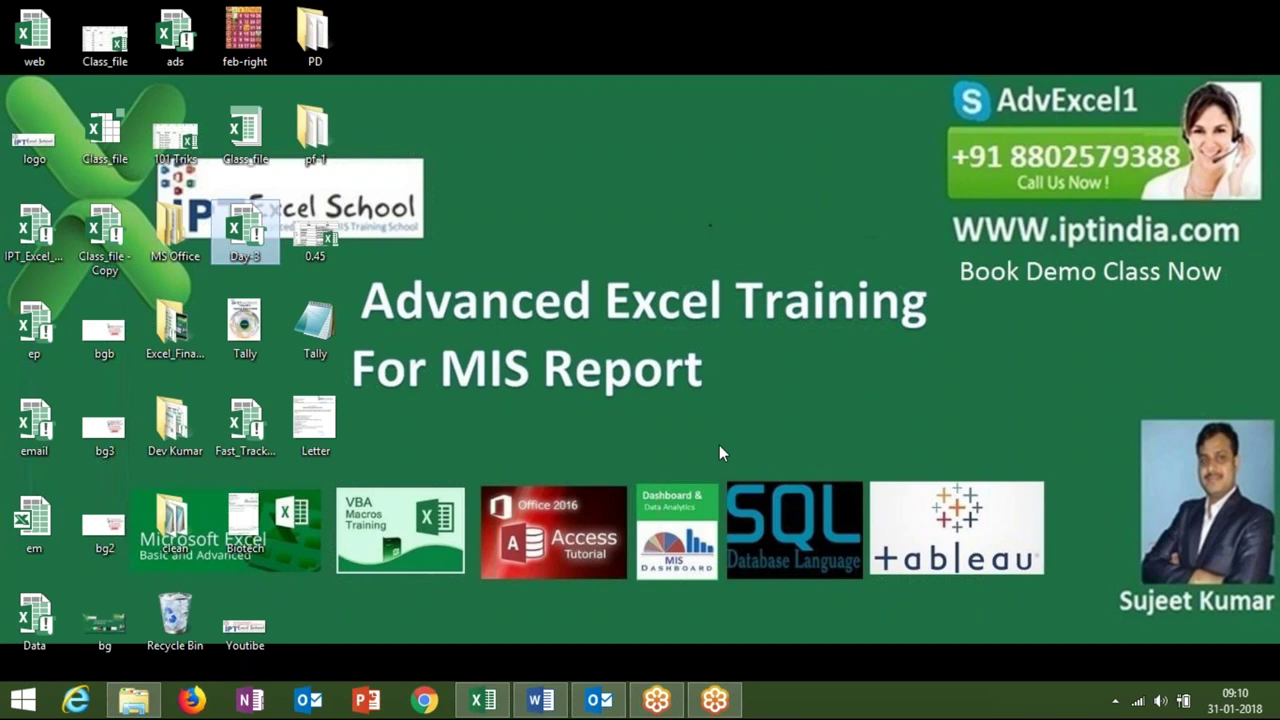
pyautogui.rightClick(618, 337)
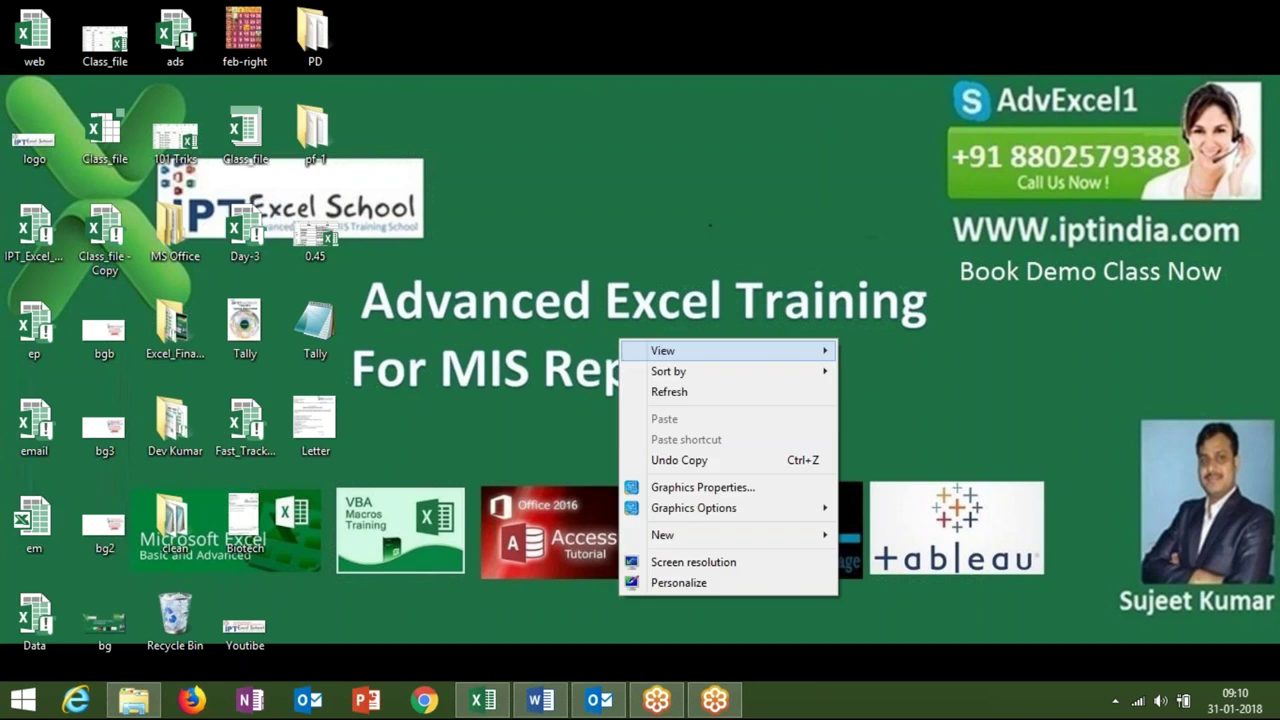
pyautogui.click(672, 392)
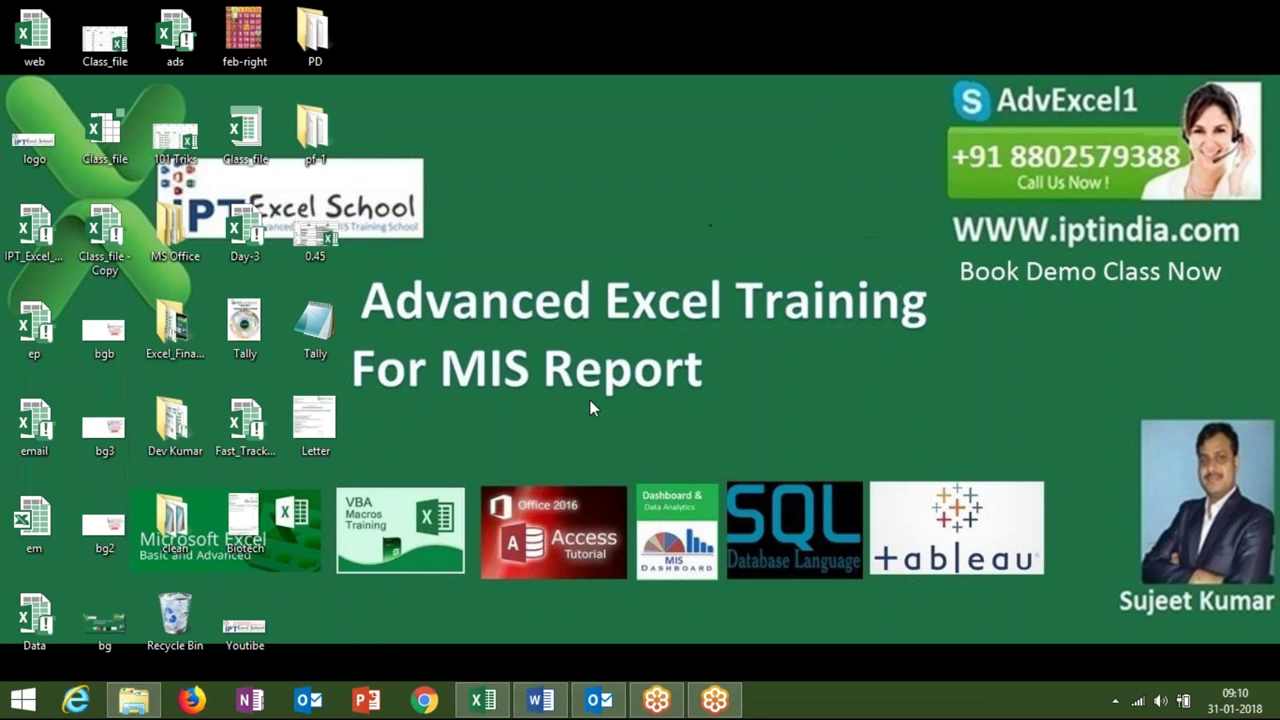
pyautogui.rightClick(589, 400)
pyautogui.moveTo(638, 433)
pyautogui.click(636, 455)
pyautogui.rightClick(622, 456)
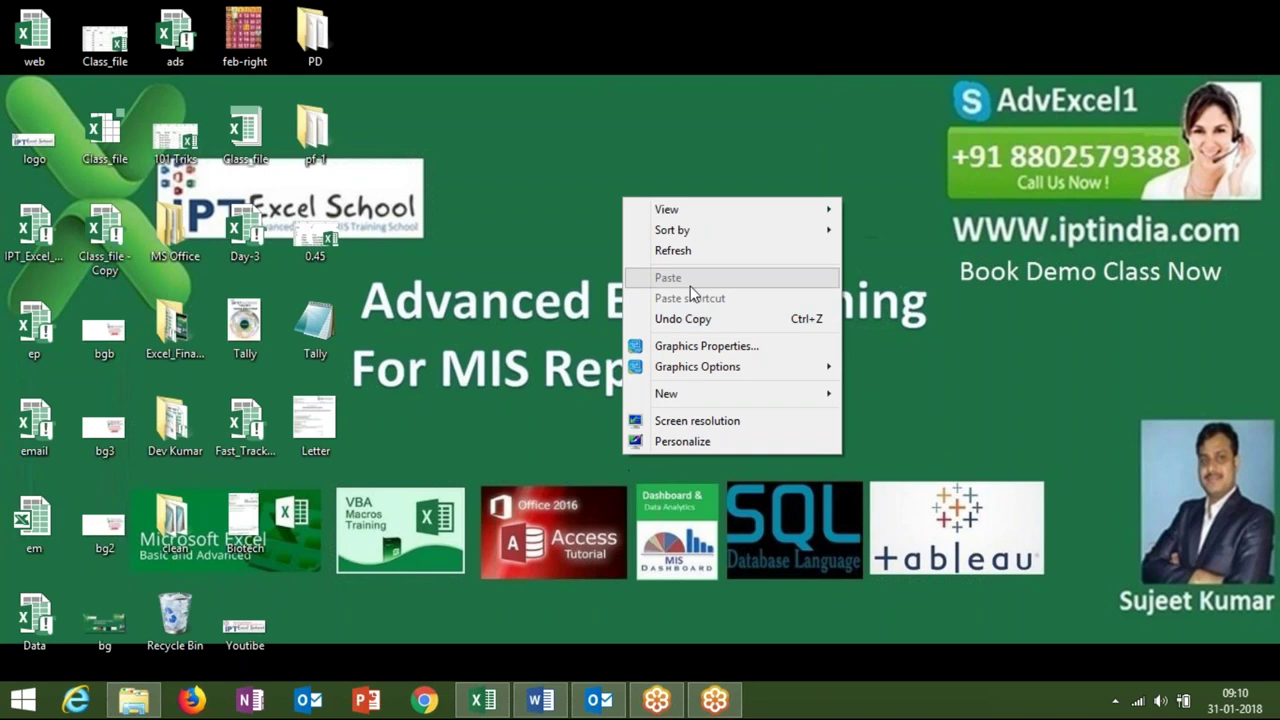
pyautogui.click(692, 252)
pyautogui.rightClick(692, 259)
pyautogui.click(756, 318)
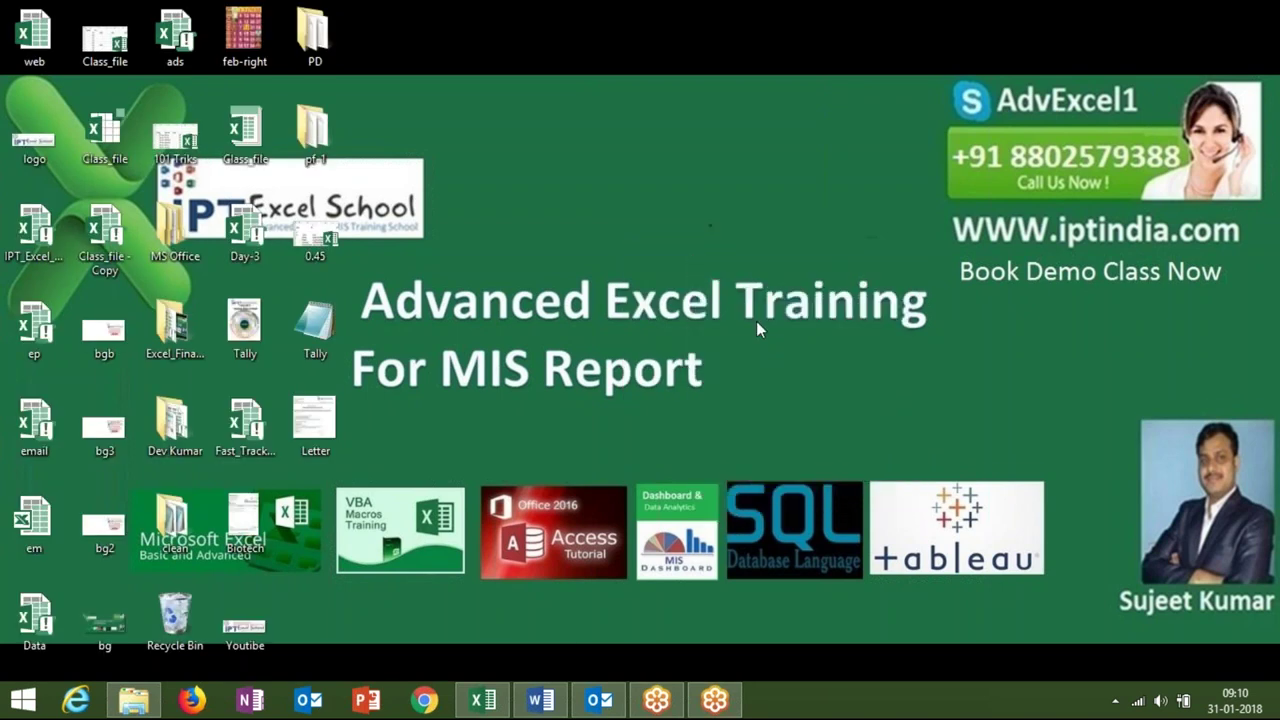
pyautogui.rightClick(756, 321)
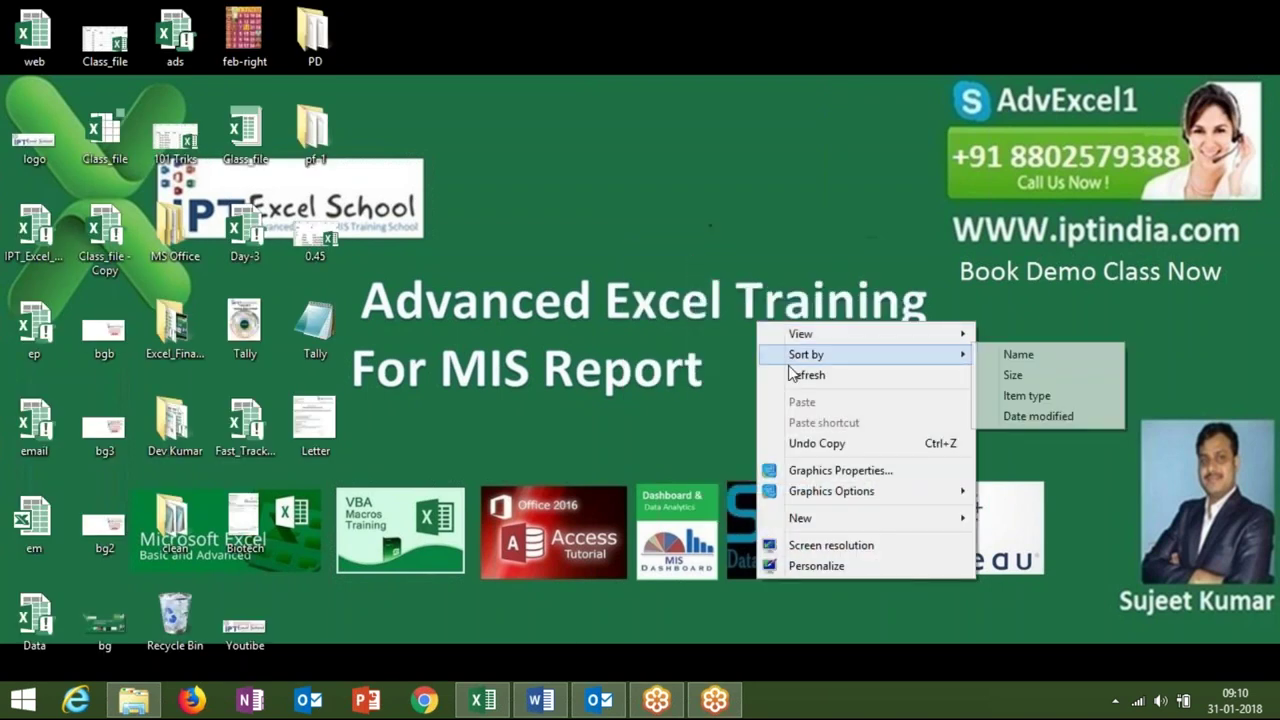
pyautogui.click(793, 375)
# Step: Open the Day-3 workbook's Properties on the Details page
pyautogui.rightClick(248, 236)
pyautogui.click(384, 535)
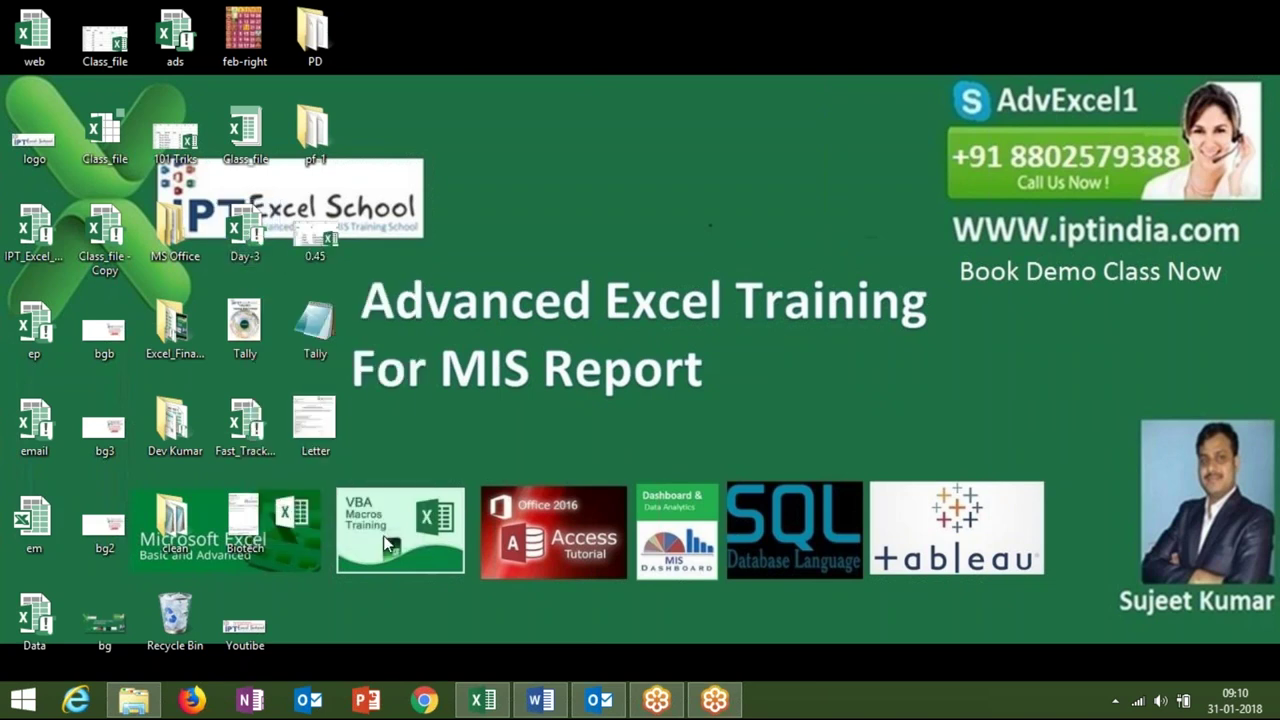
pyautogui.click(370, 244)
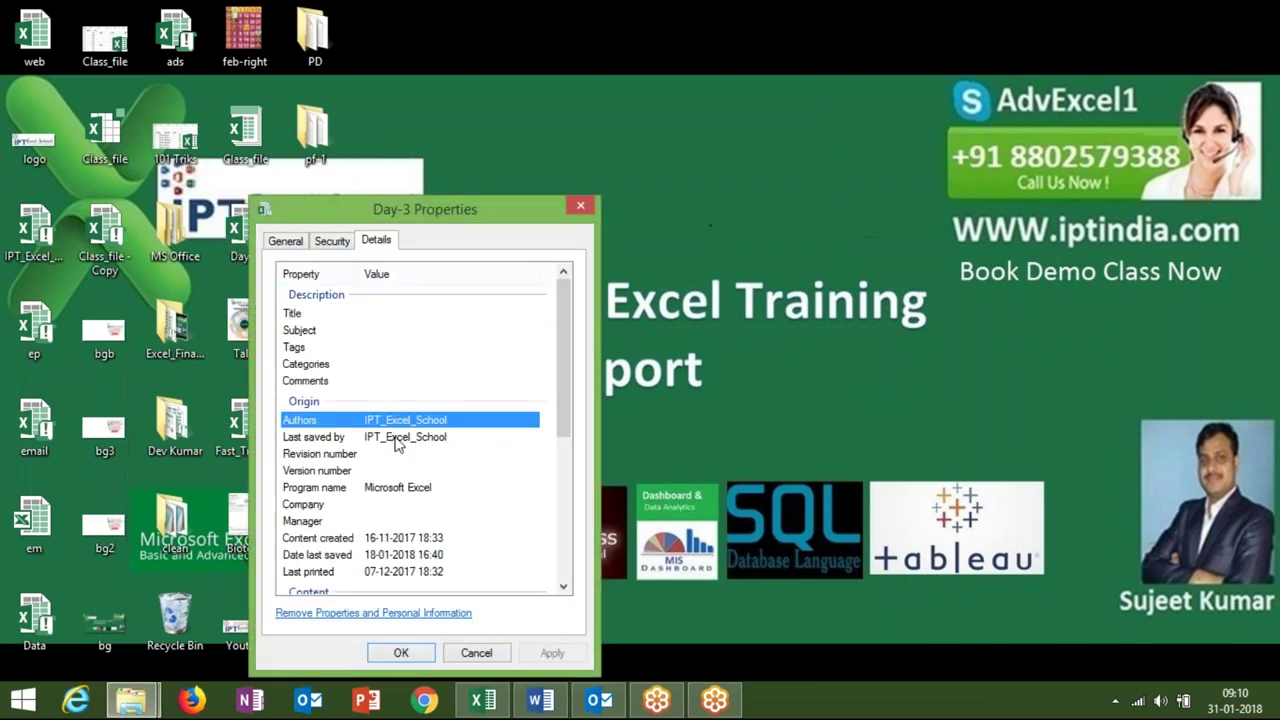
# Step: Enter 'Fast Track Class Day -3 File' as the Day-3 workbook's Title property
pyautogui.click(383, 312)
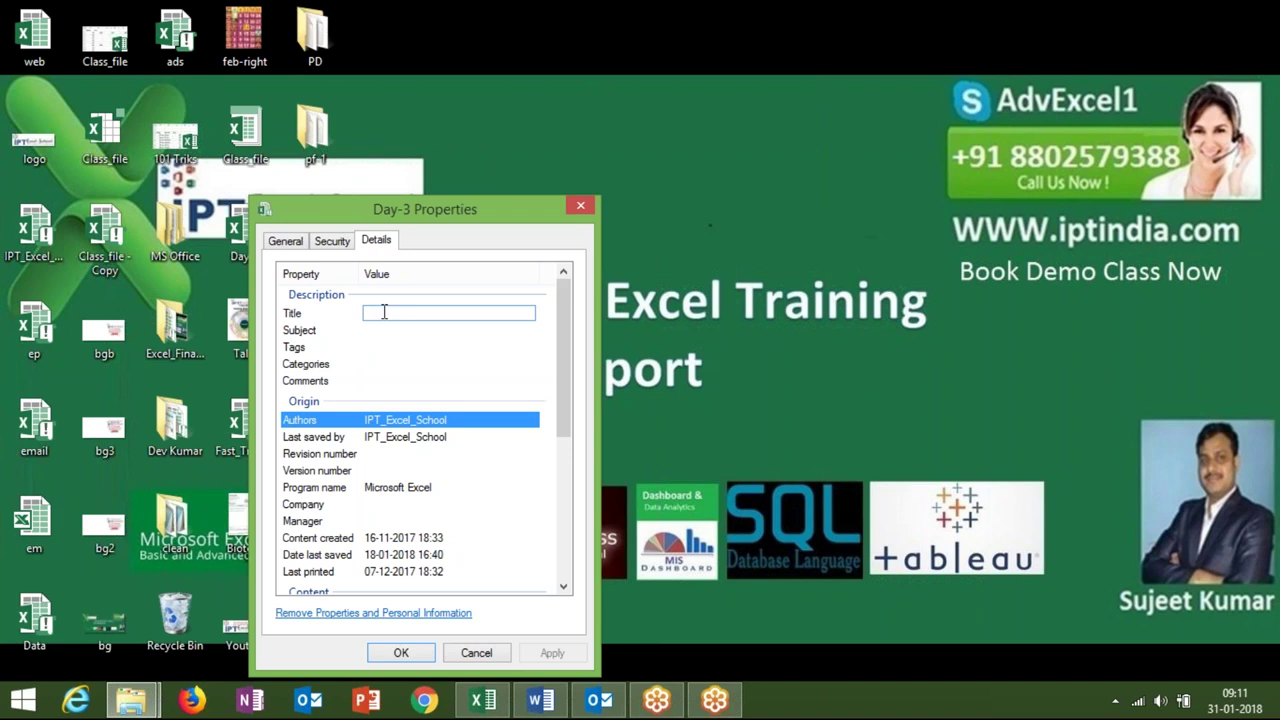
pyautogui.write('Fas')
pyautogui.write('t Trqa')
pyautogui.press('BackSpace')
pyautogui.press('BackSpace')
pyautogui.write('ach')
pyautogui.press('BackSpace')
pyautogui.press('BackSpace')
pyautogui.write('k Class Day -3')
pyautogui.write(' File')
pyautogui.click(392, 331)
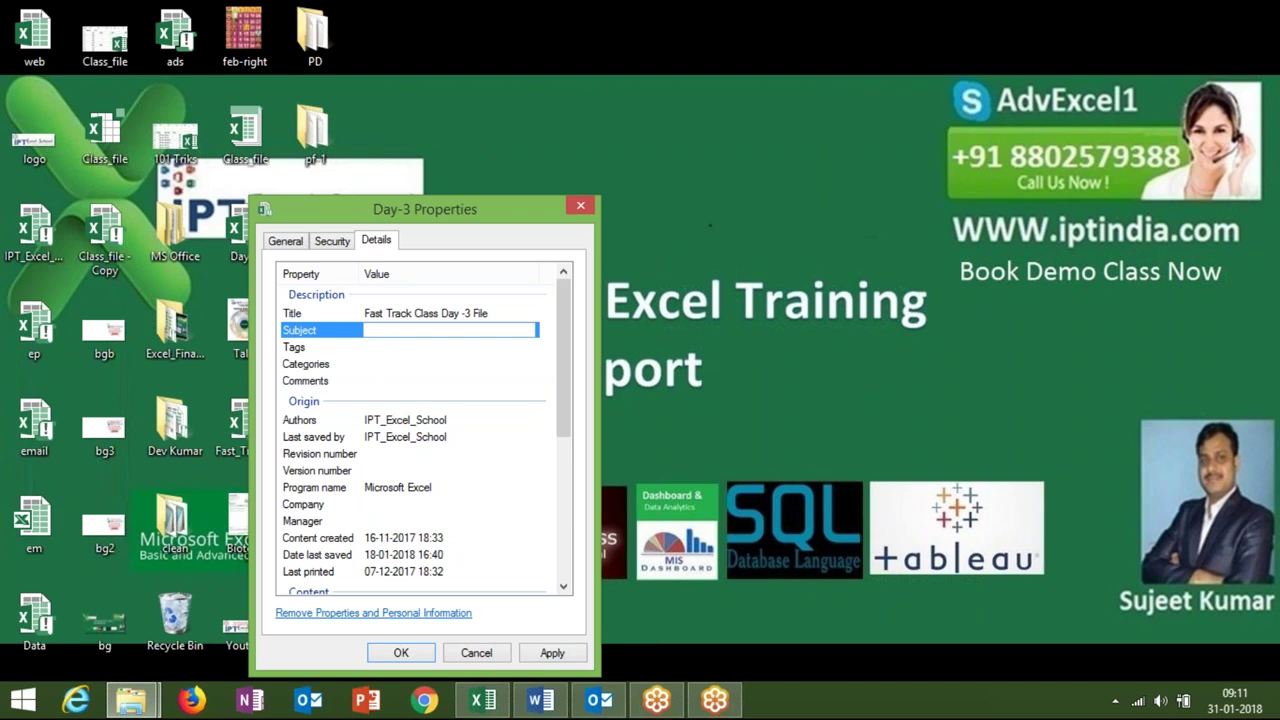
pyautogui.click(394, 347)
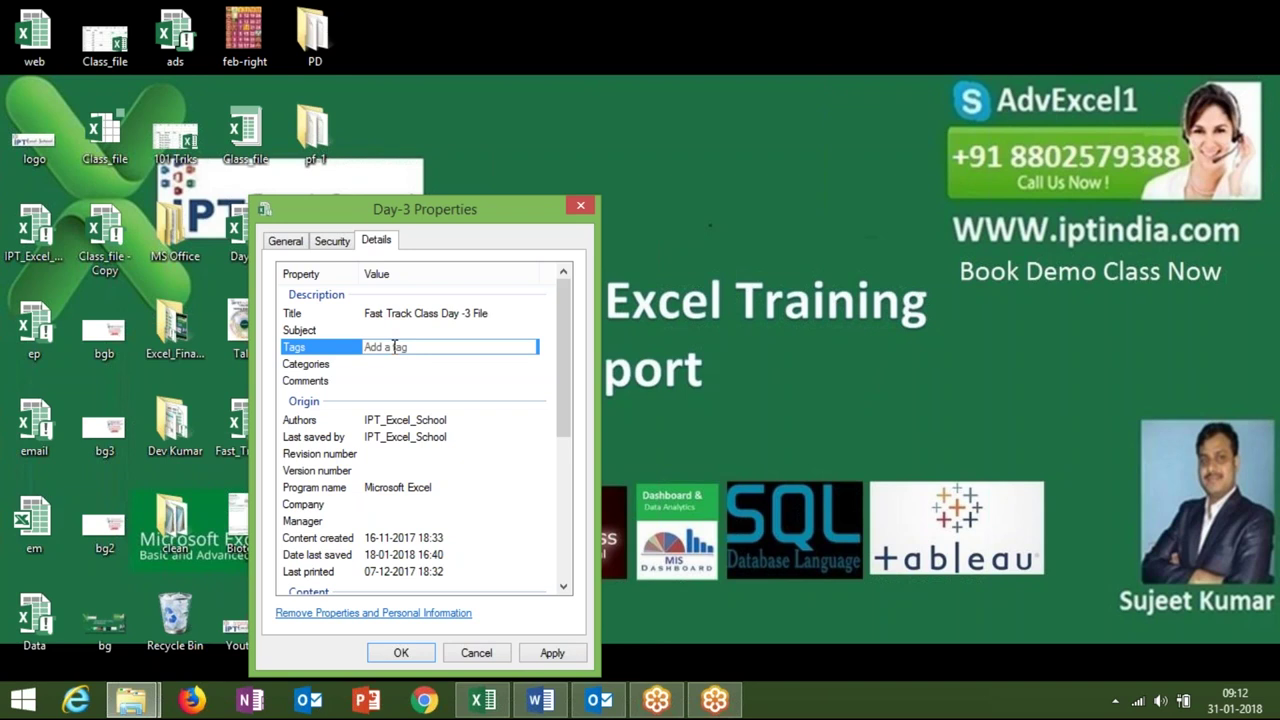
# Step: Tag Day-3 with Excel, vba and macros, then apply and confirm the properties
pyautogui.write('excel;')
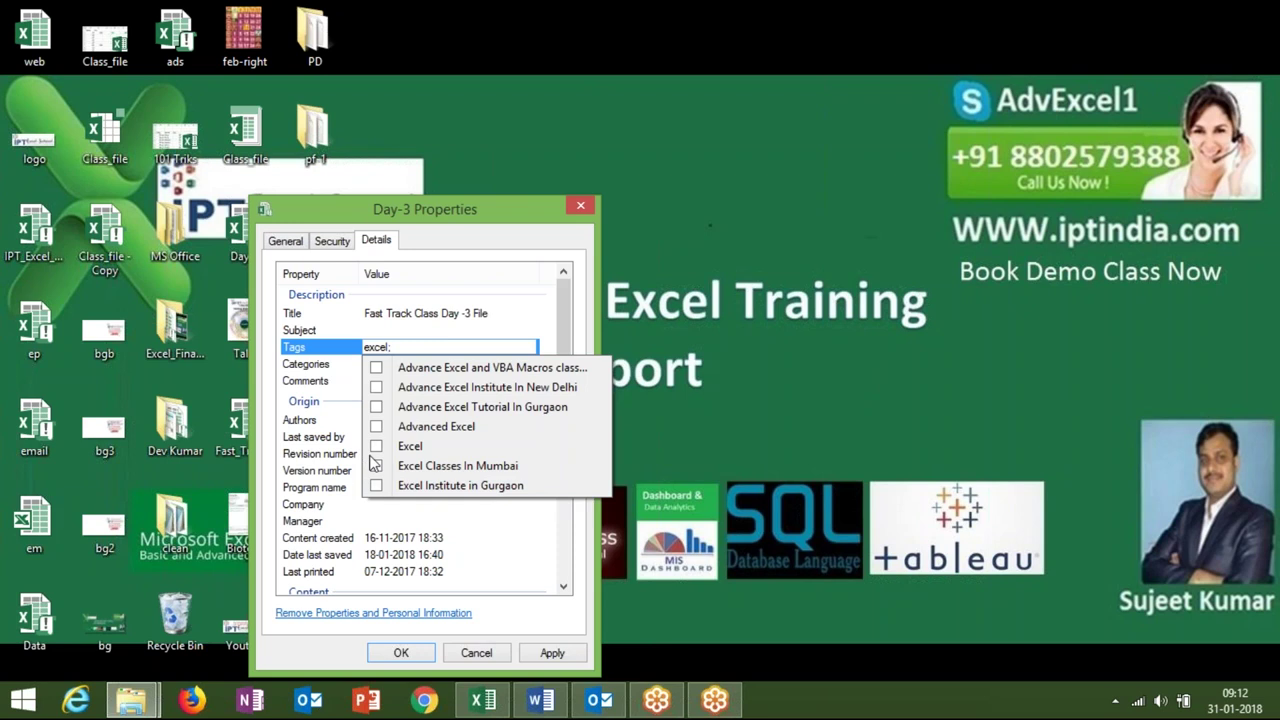
pyautogui.click(373, 450)
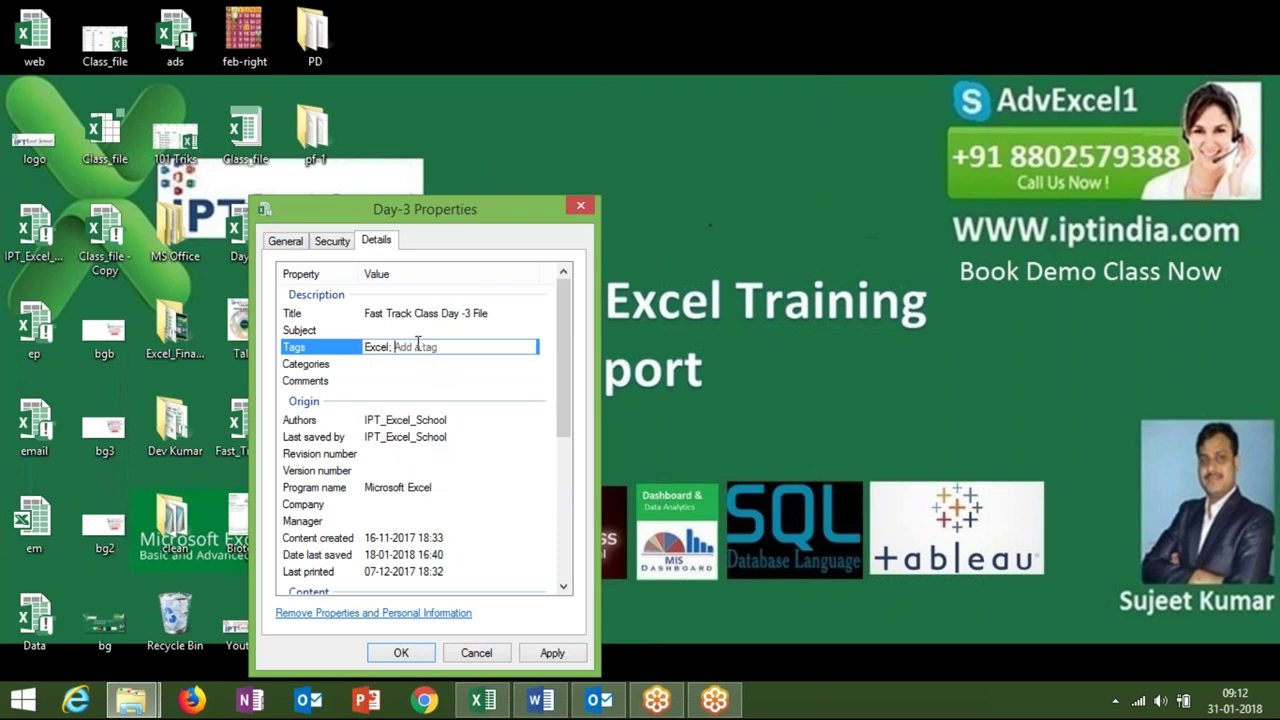
pyautogui.write('vba')
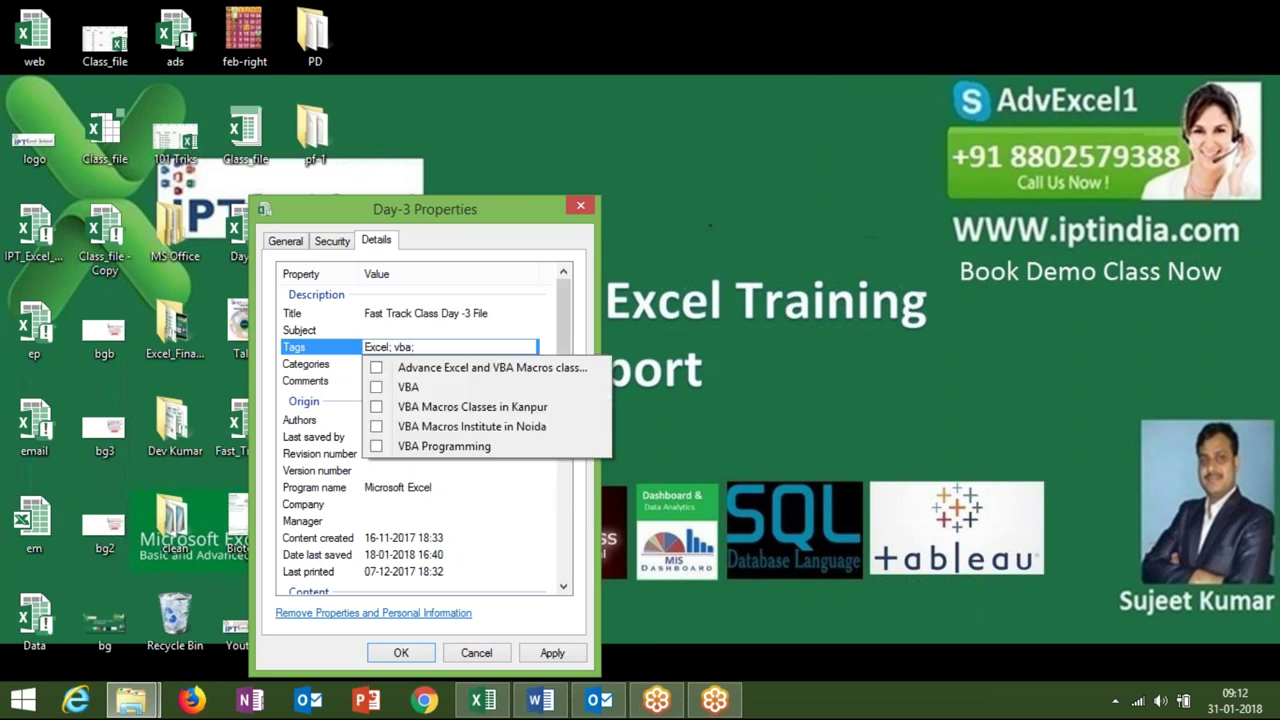
pyautogui.write('; ')
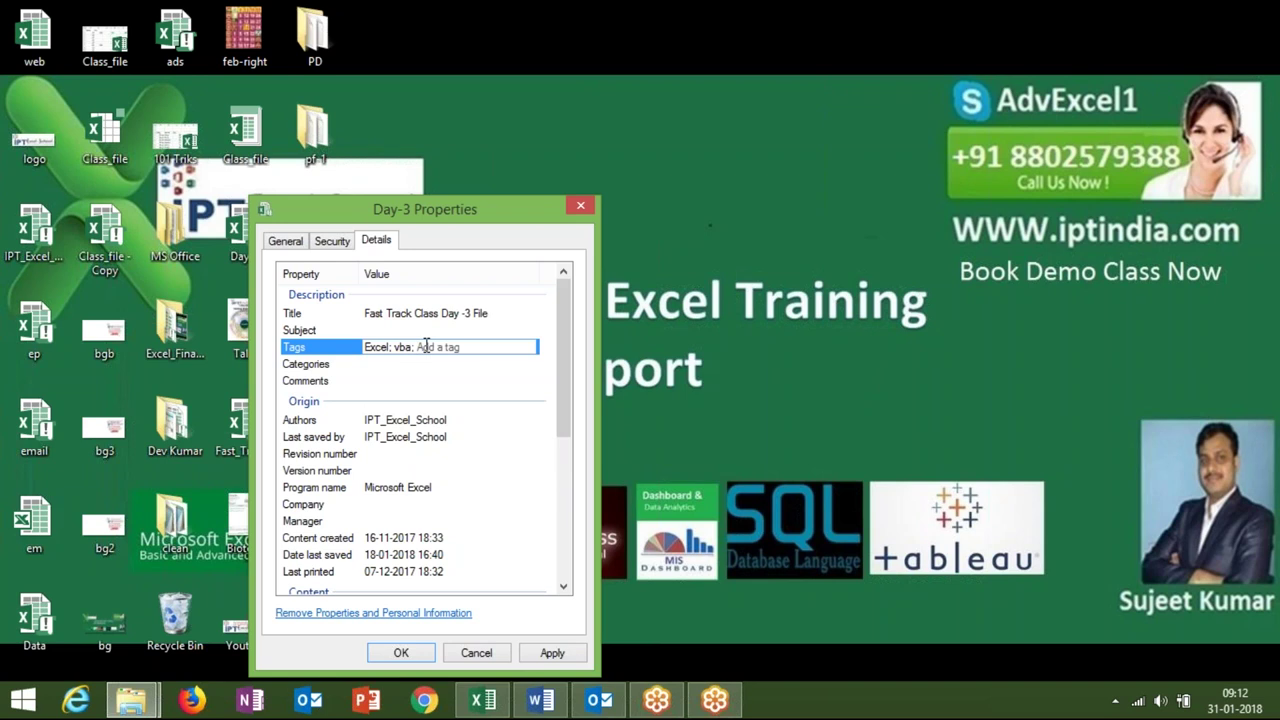
pyautogui.write('macros;')
pyautogui.click(574, 655)
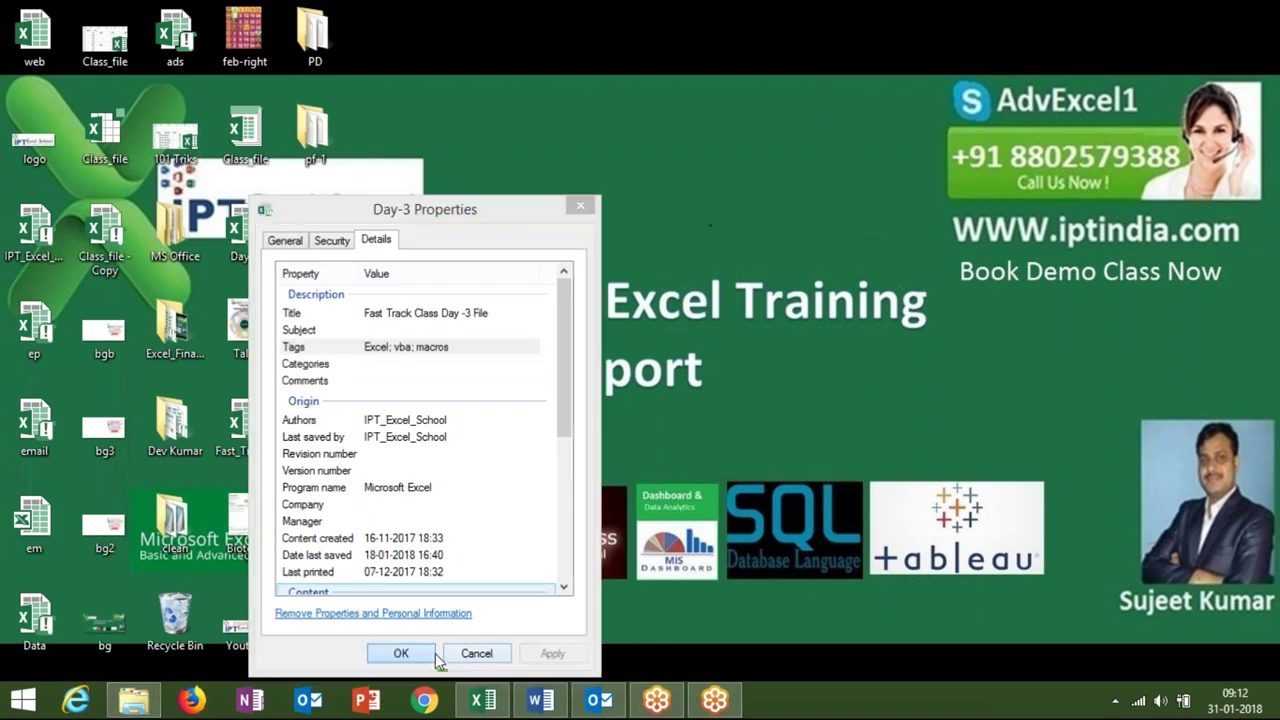
pyautogui.click(430, 655)
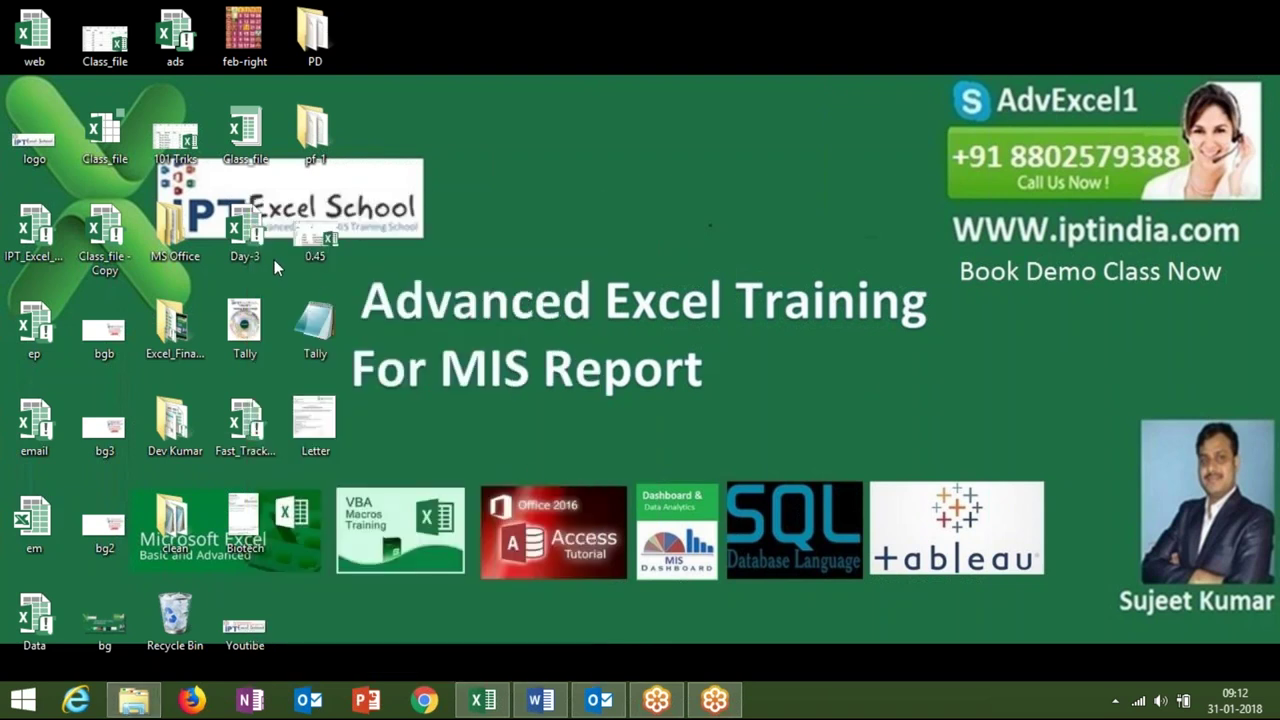
# Step: Refresh the desktop to check Day-3's new title, then bring up File Explorer
pyautogui.rightClick(401, 236)
pyautogui.click(480, 290)
pyautogui.moveTo(262, 240)
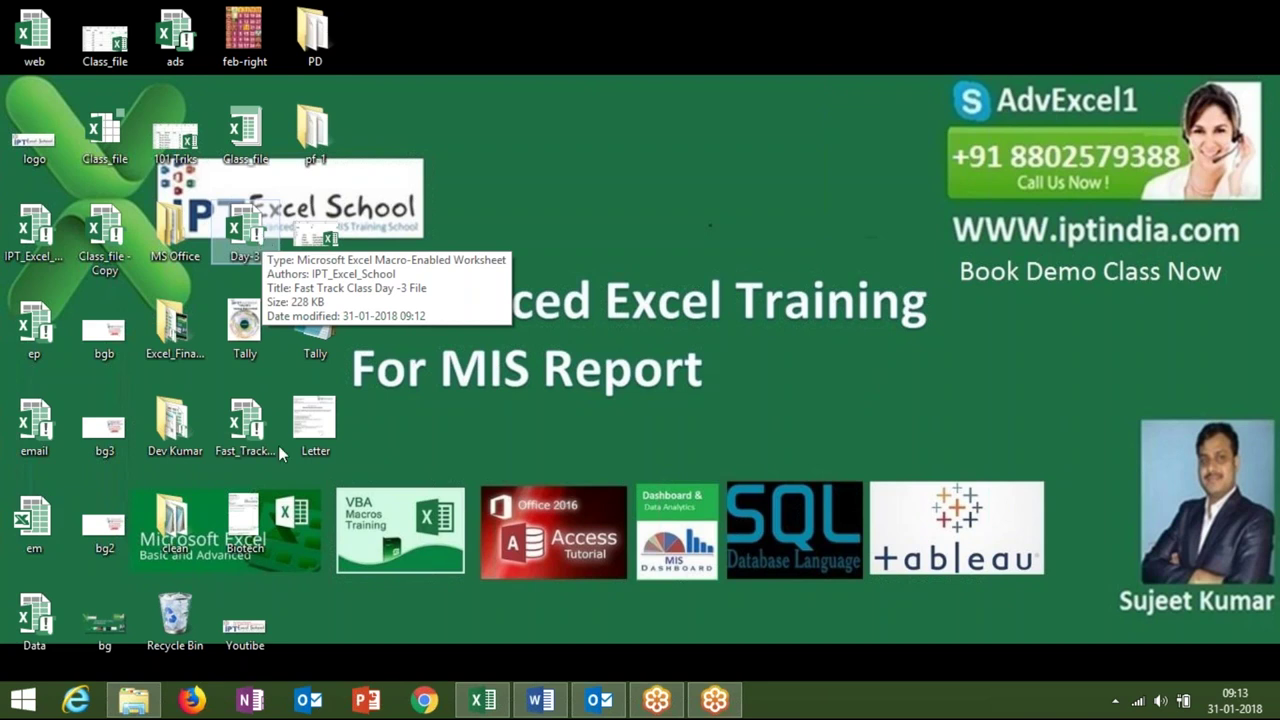
pyautogui.click(134, 695)
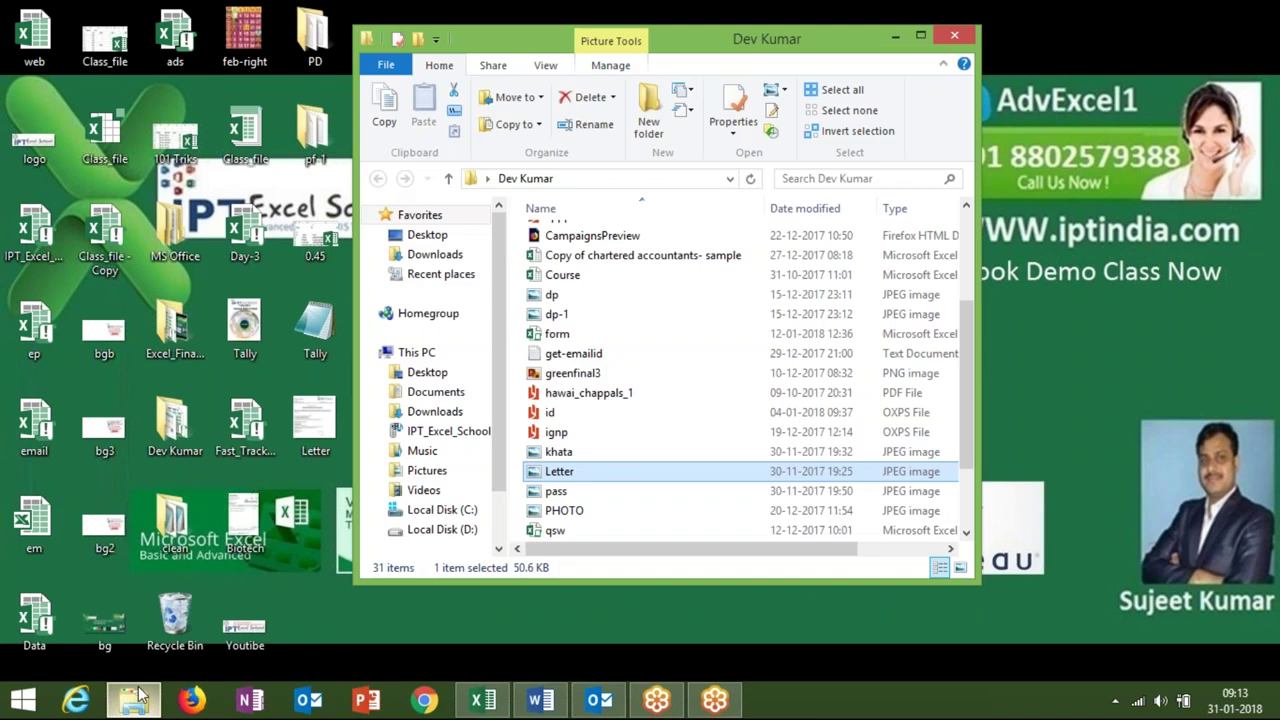
# Step: Search the Desktop folder for 'vba', find Day-3 in the results, then close Explorer
pyautogui.click(470, 232)
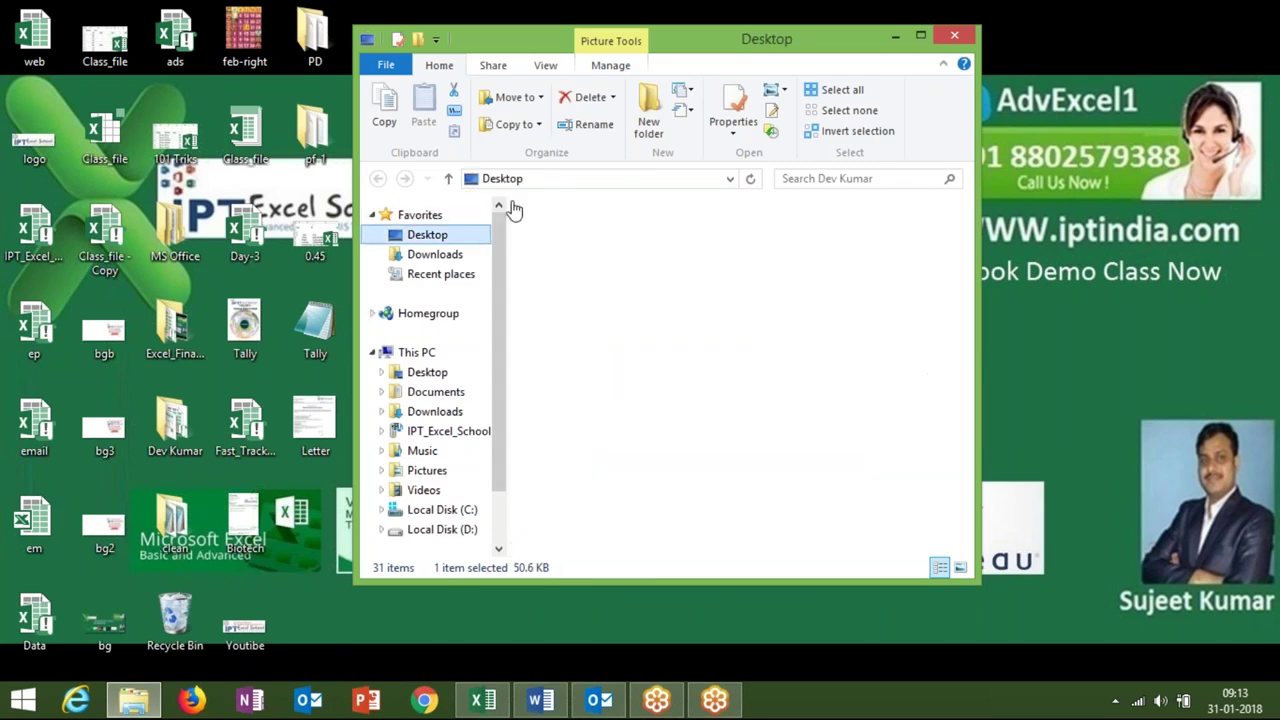
pyautogui.click(840, 177)
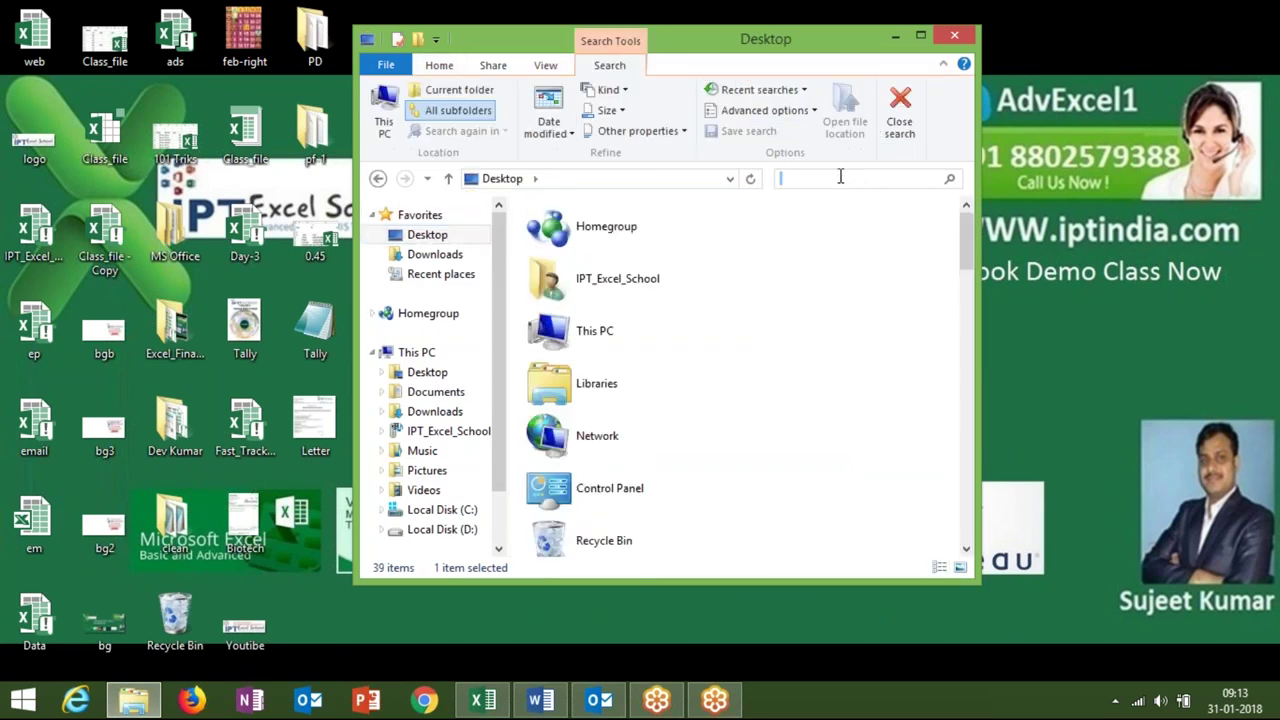
pyautogui.write('vba')
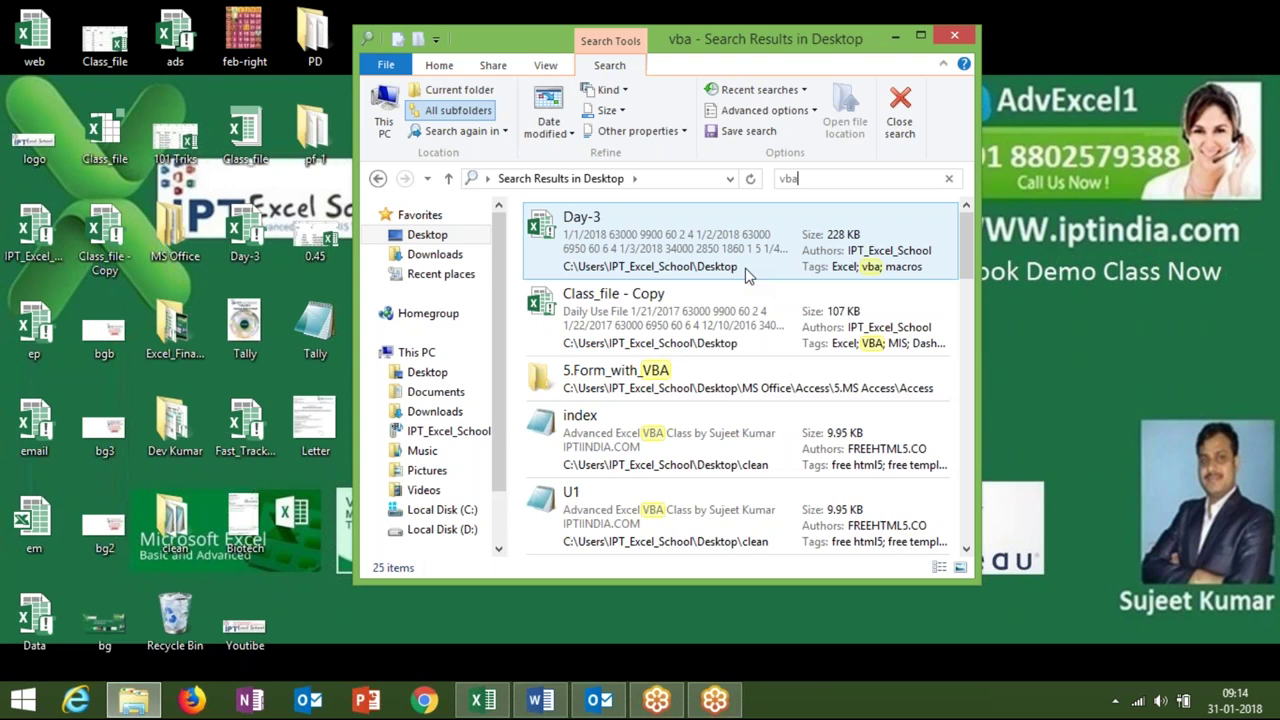
pyautogui.click(964, 35)
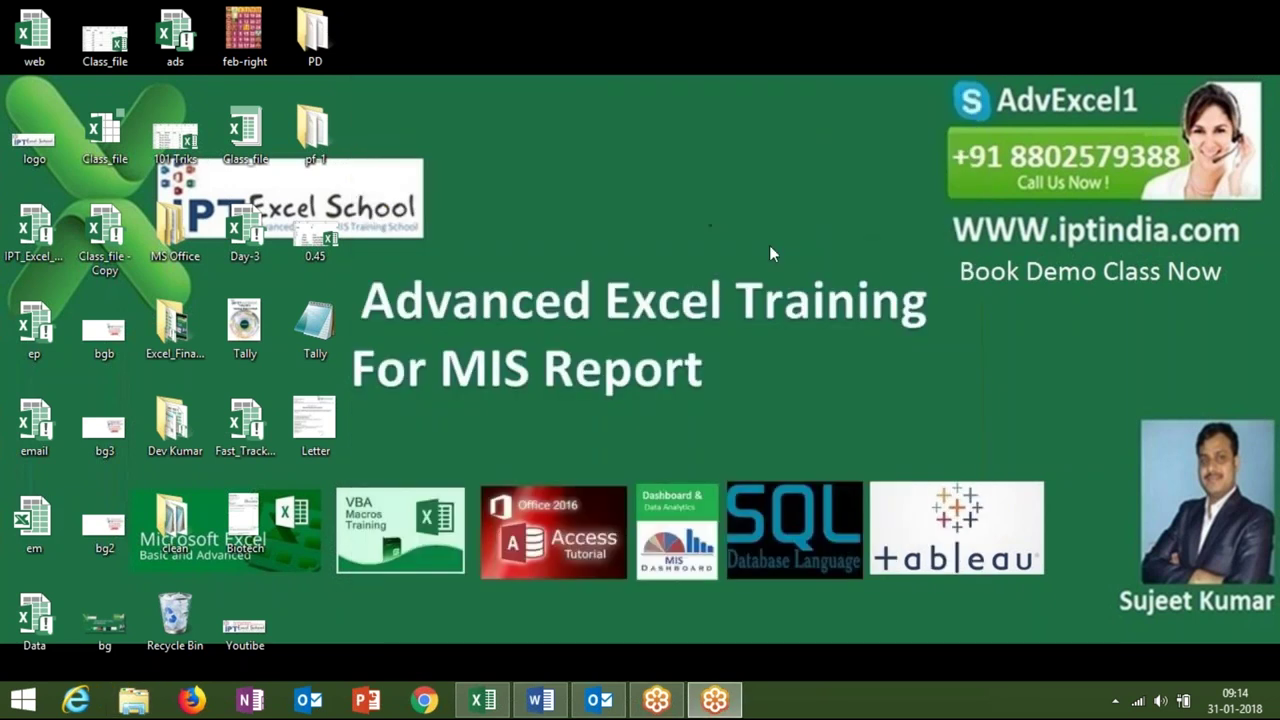
# Step: Refresh the desktop, return to the Class_file workbook and go to File > New
pyautogui.rightClick(755, 285)
pyautogui.click(770, 331)
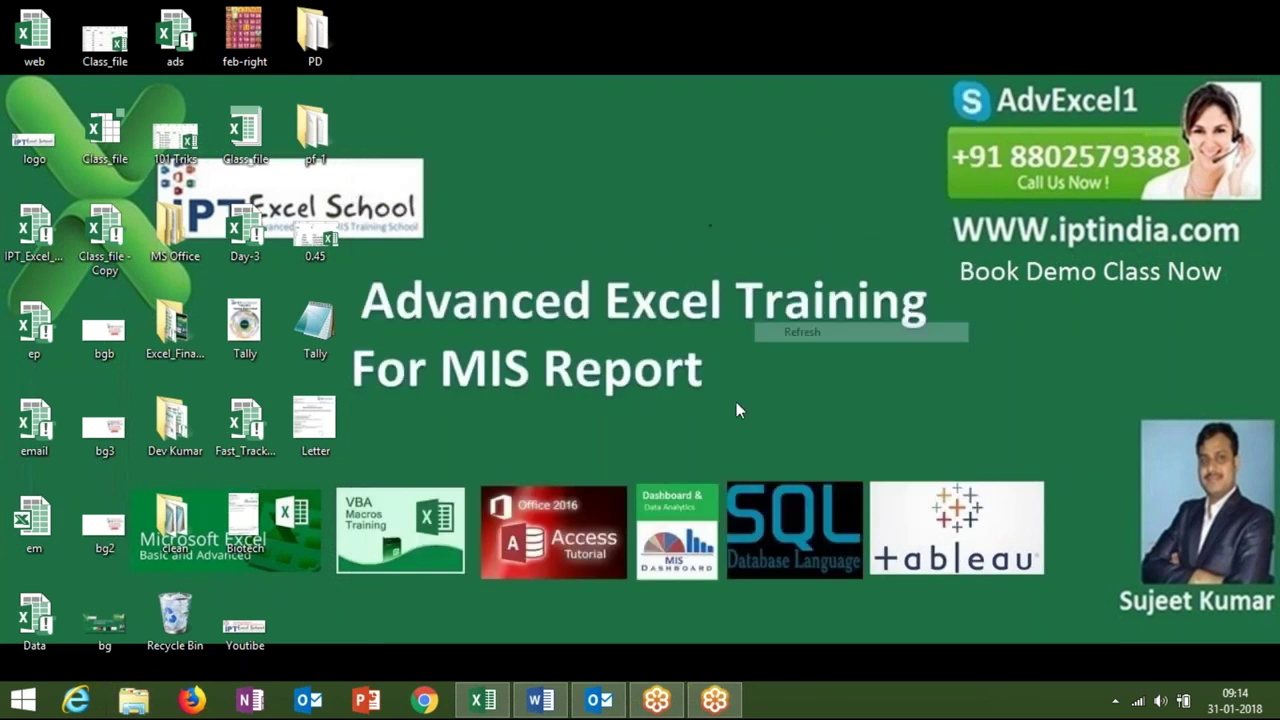
pyautogui.click(483, 700)
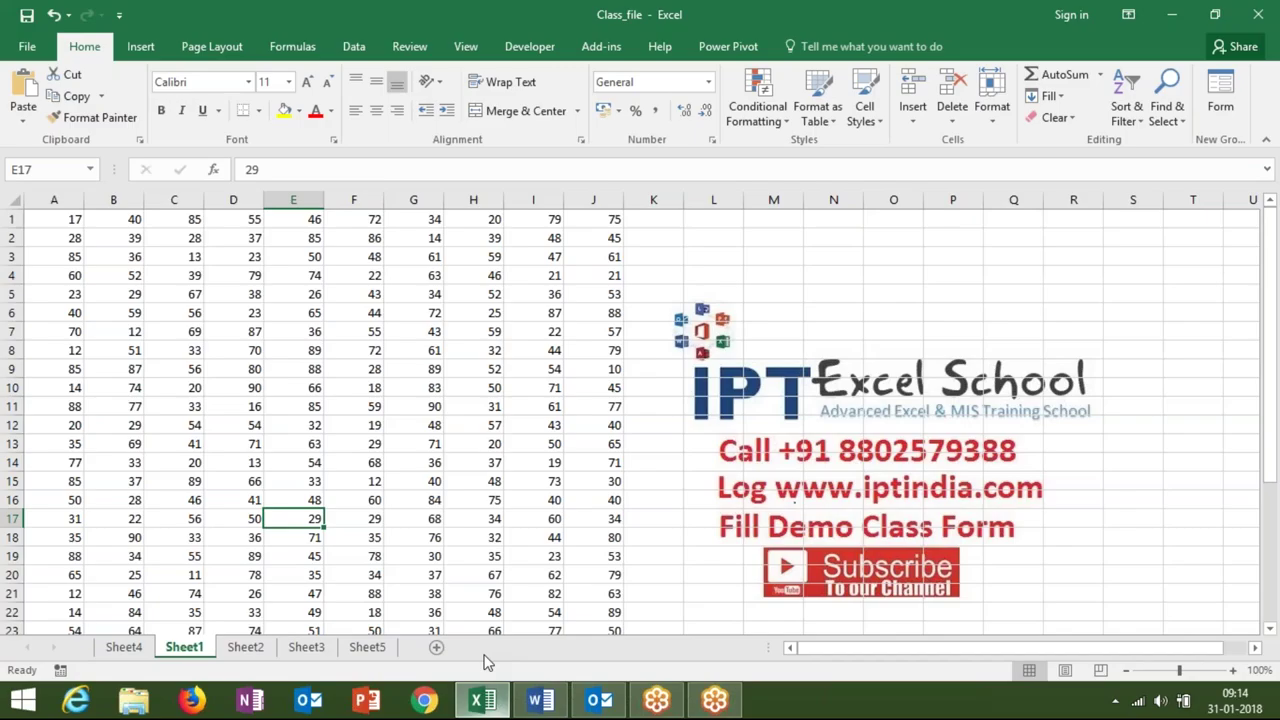
pyautogui.click(14, 46)
pyautogui.click(14, 49)
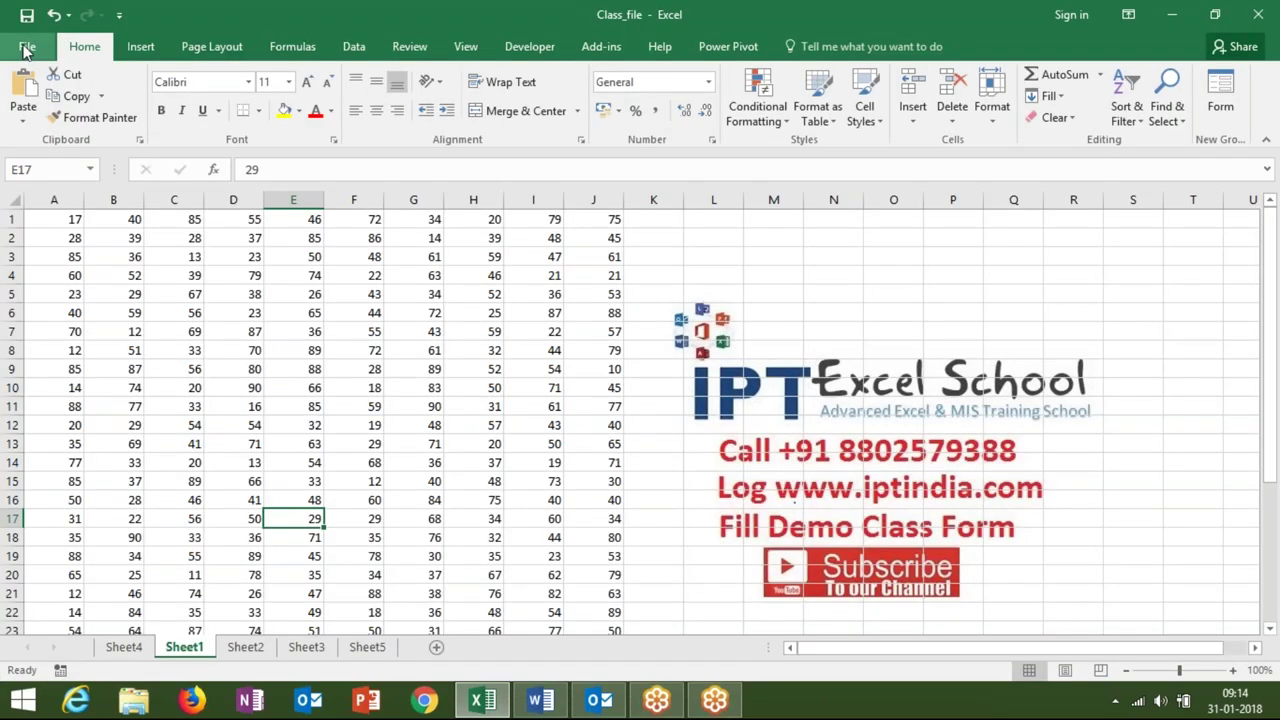
pyautogui.click(24, 48)
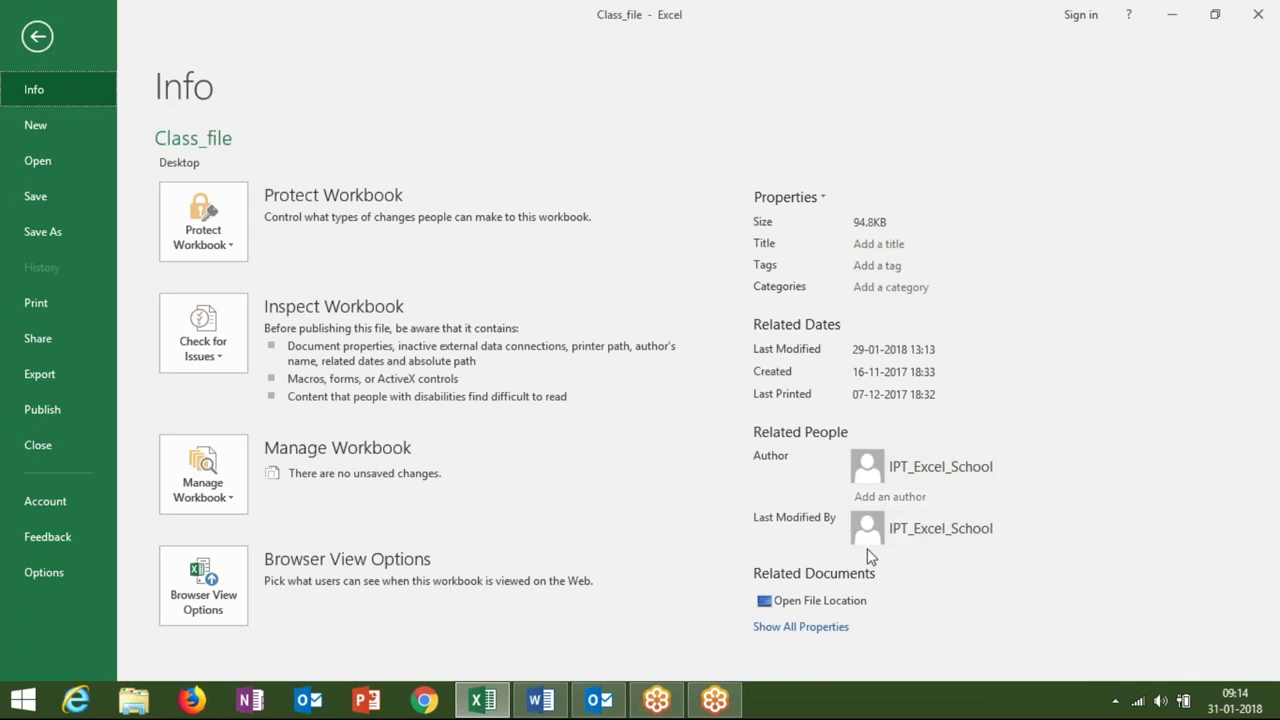
pyautogui.click(81, 127)
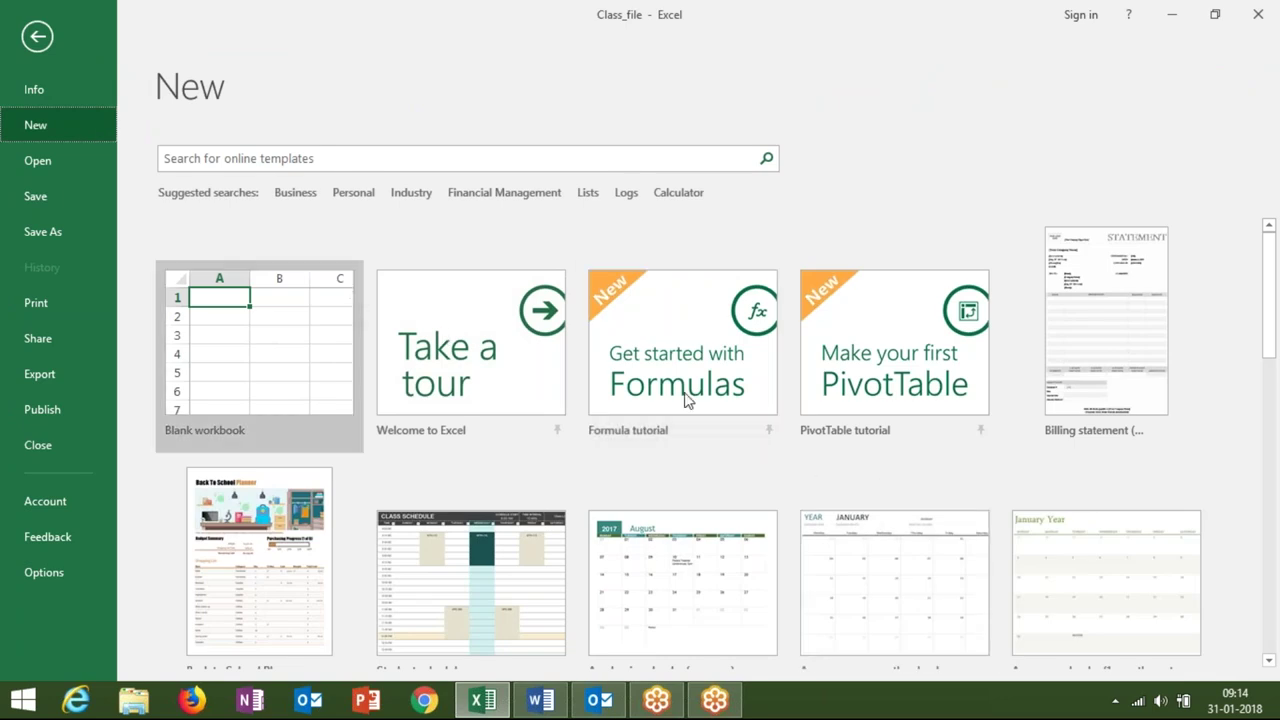
pyautogui.scroll(-3, 737, 390)
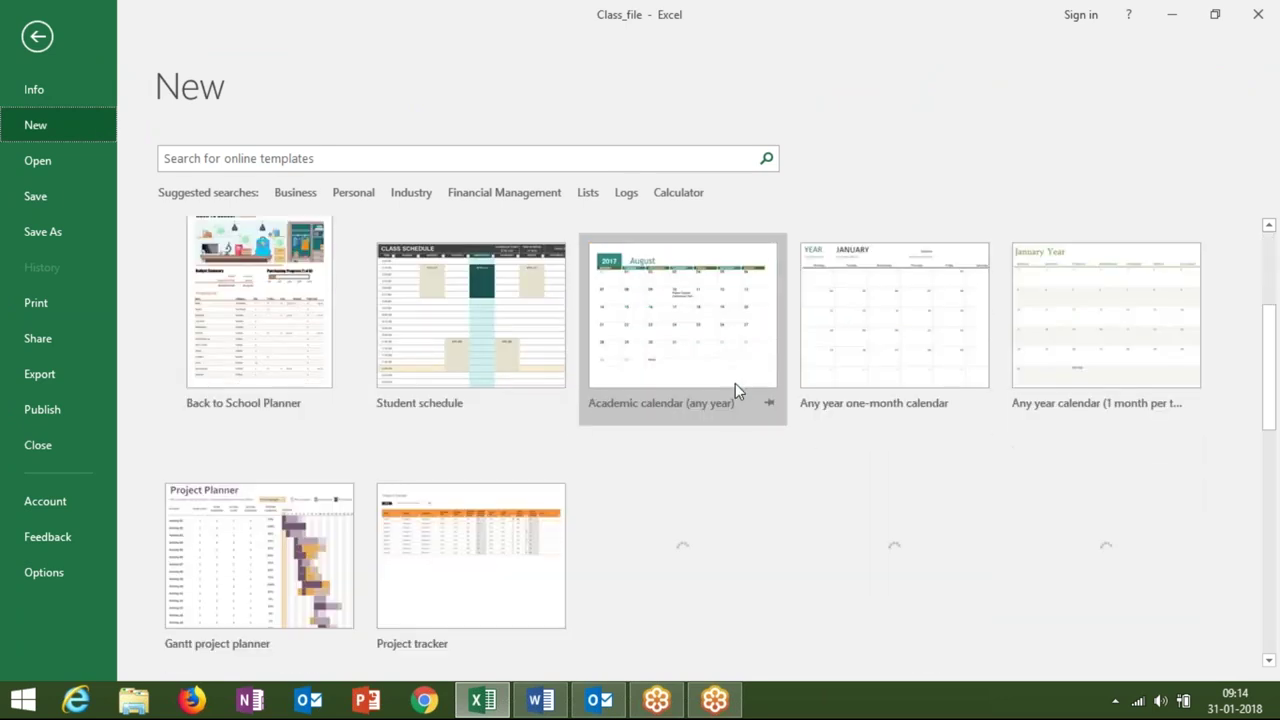
pyautogui.scroll(1, 737, 390)
pyautogui.scroll(2, 737, 390)
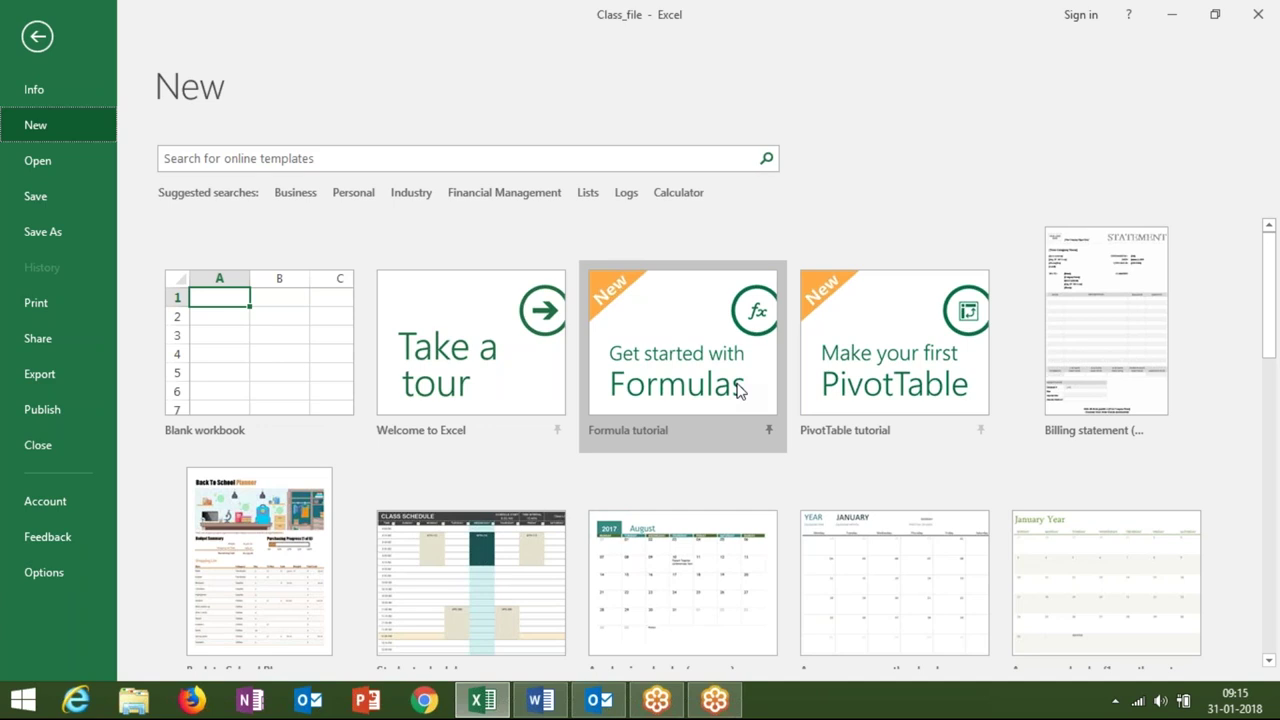
# Step: Search Excel's online templates for 'word order'
pyautogui.click(620, 157)
pyautogui.write('word')
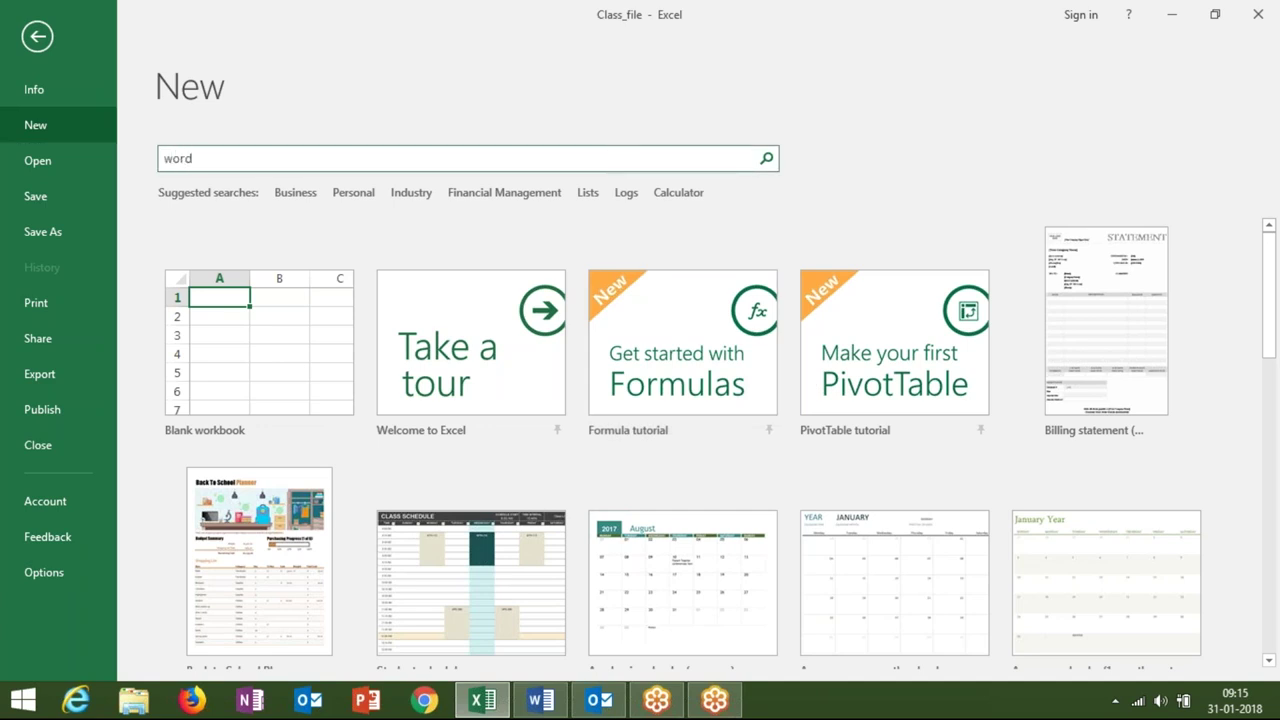
pyautogui.write(' order')
pyautogui.press('Return')
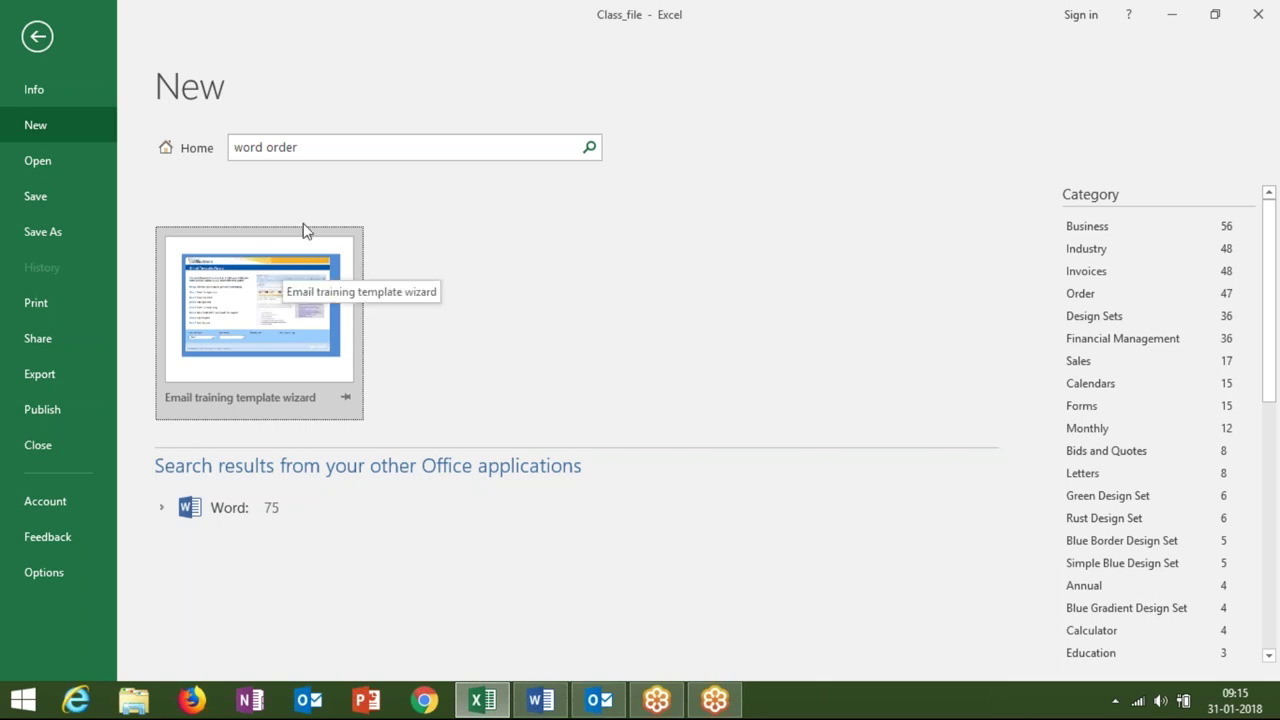
pyautogui.click(265, 147)
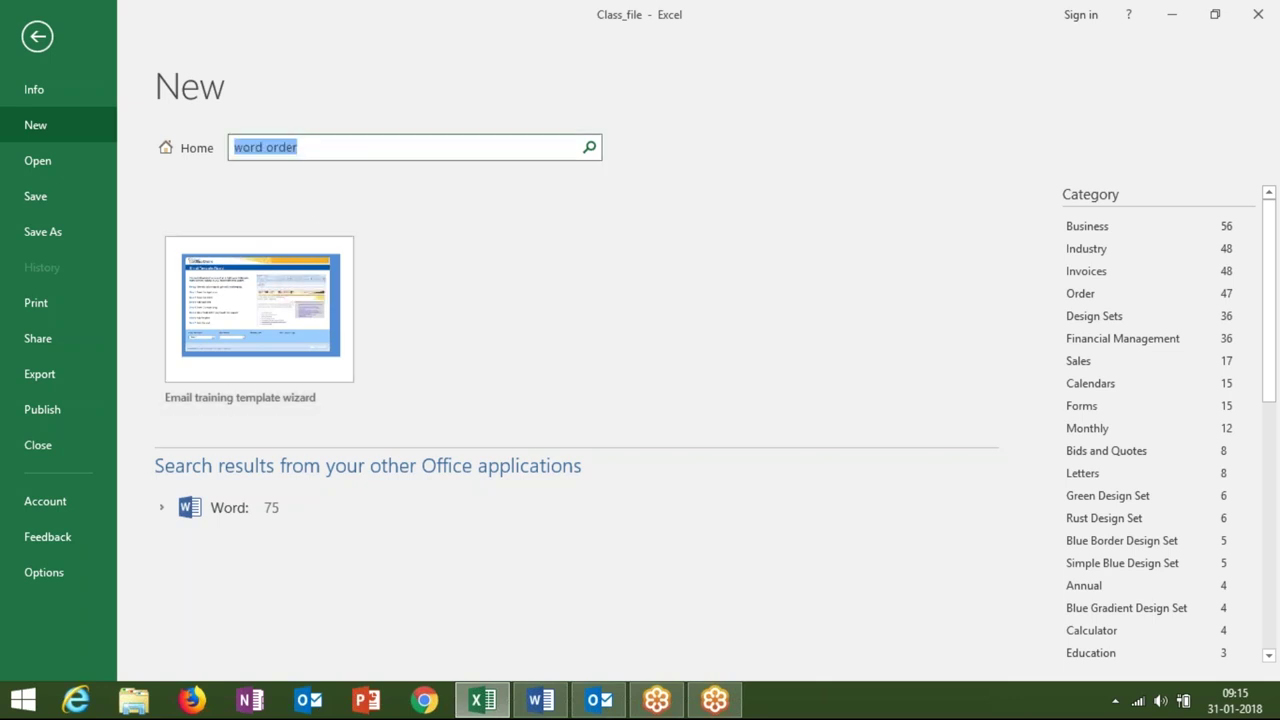
# Step: Search templates for 'bill', review results like Billing invoice, and return to Sheet1
pyautogui.write('bill')
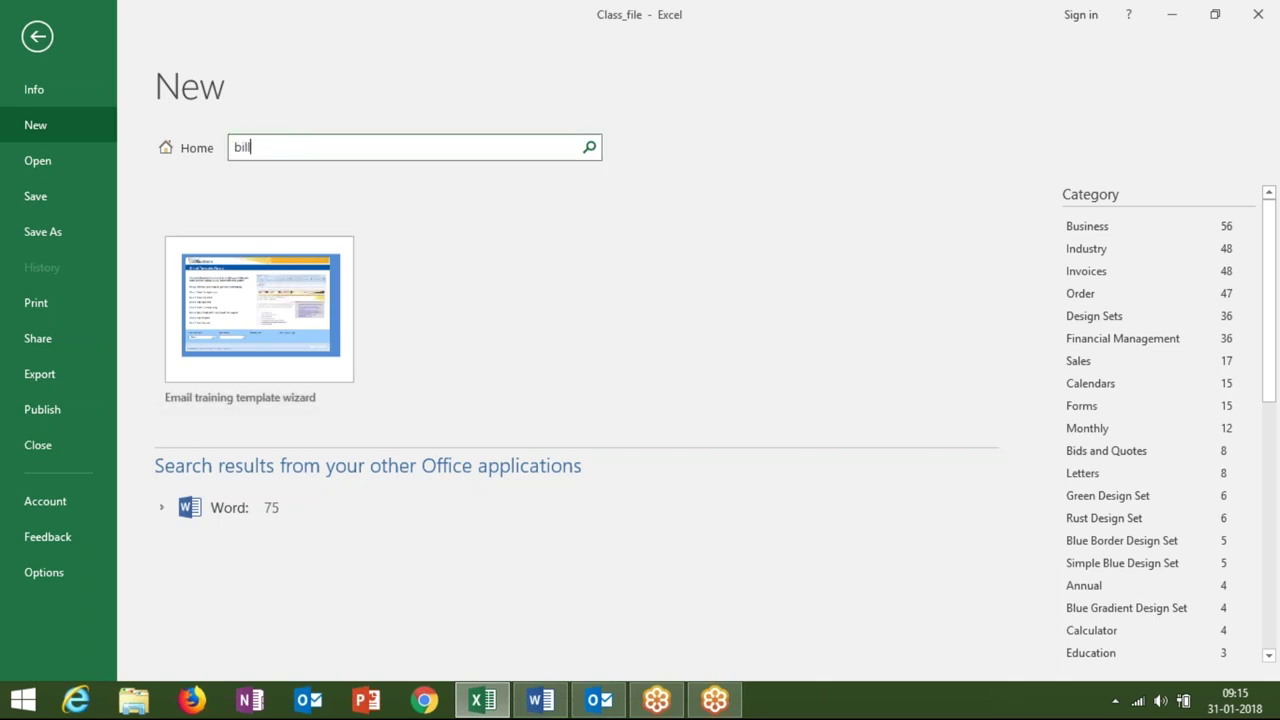
pyautogui.press('Return')
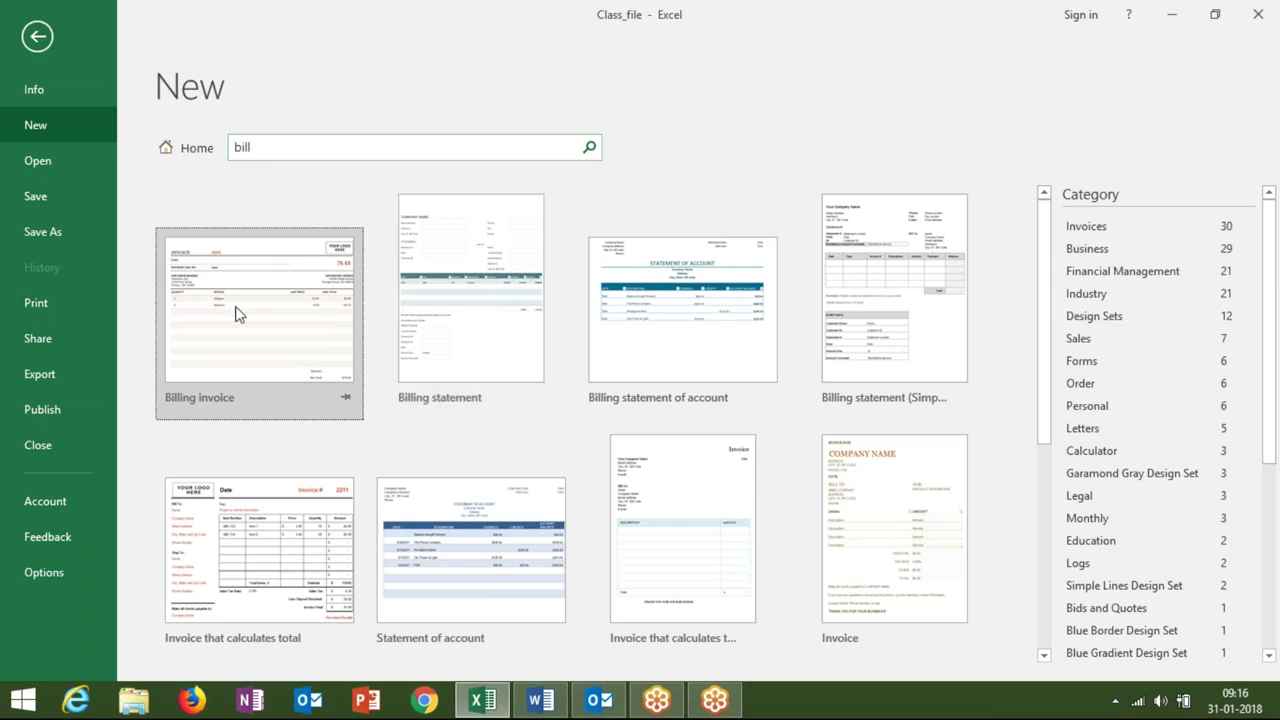
pyautogui.click(37, 36)
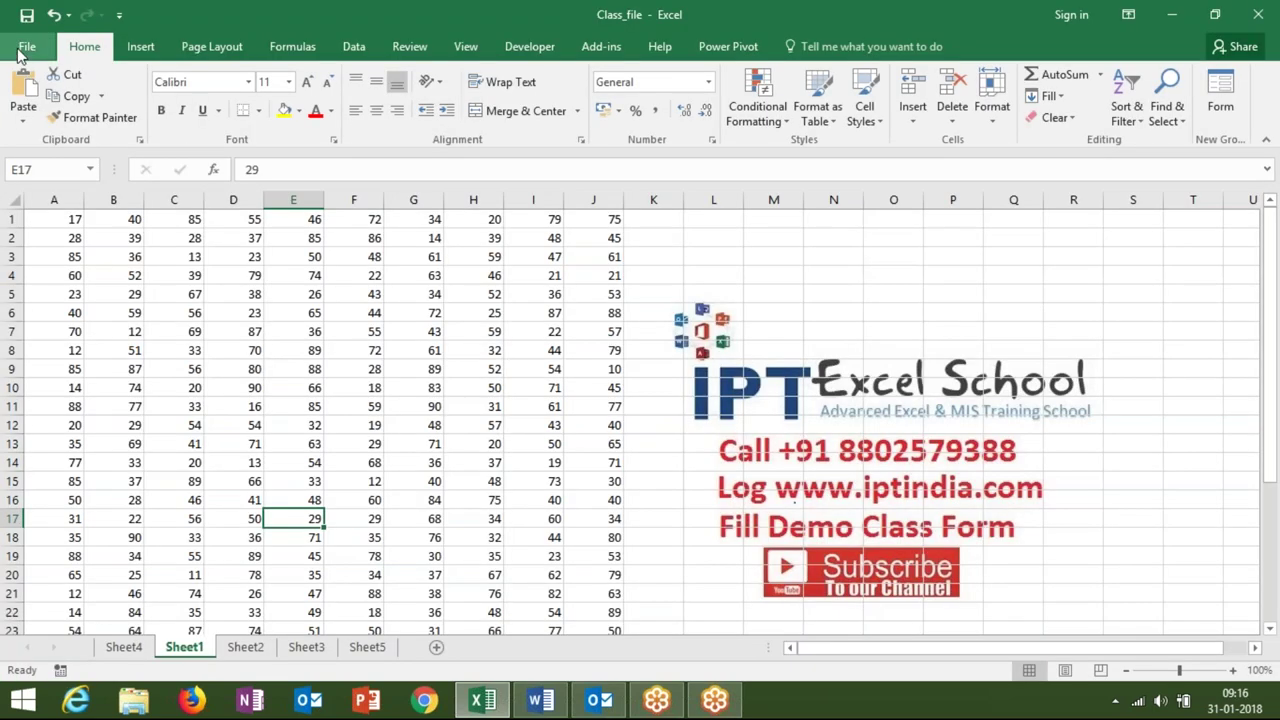
# Step: Choose Excel Template as the Save As file type for Class_file
pyautogui.click(24, 54)
pyautogui.click(27, 55)
pyautogui.click(29, 55)
pyautogui.click(27, 50)
pyautogui.click(28, 46)
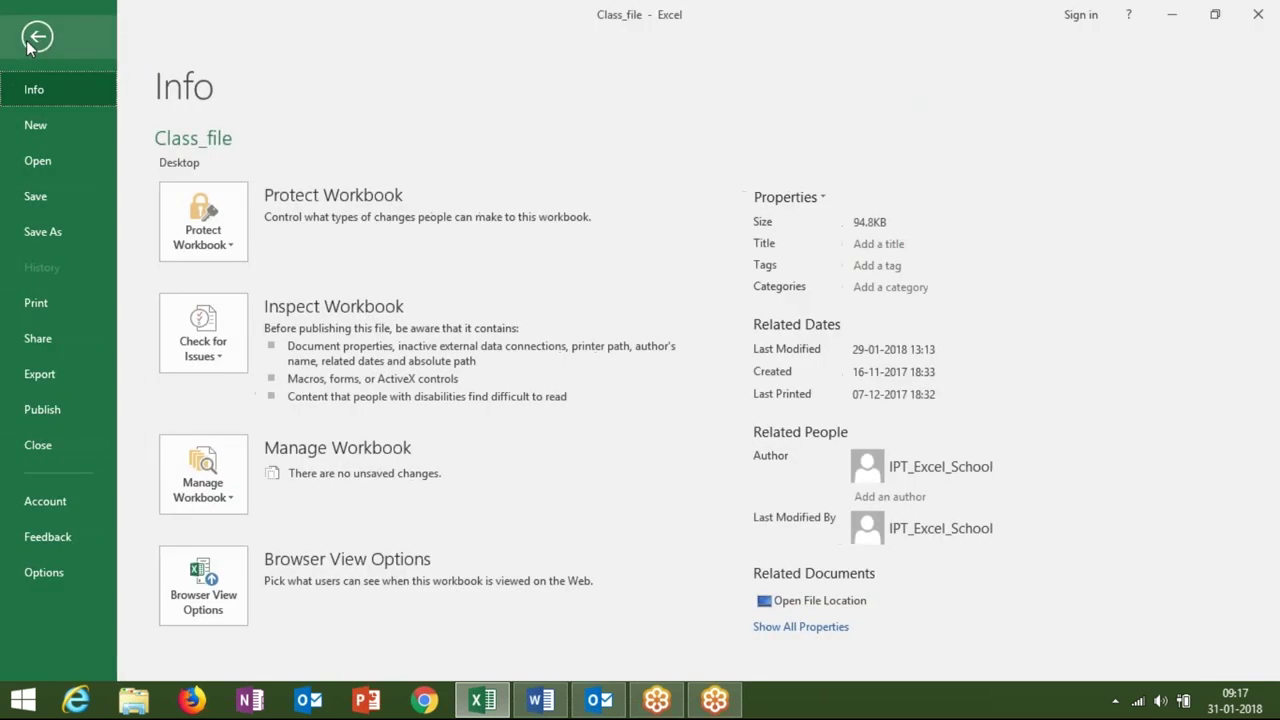
pyautogui.click(78, 223)
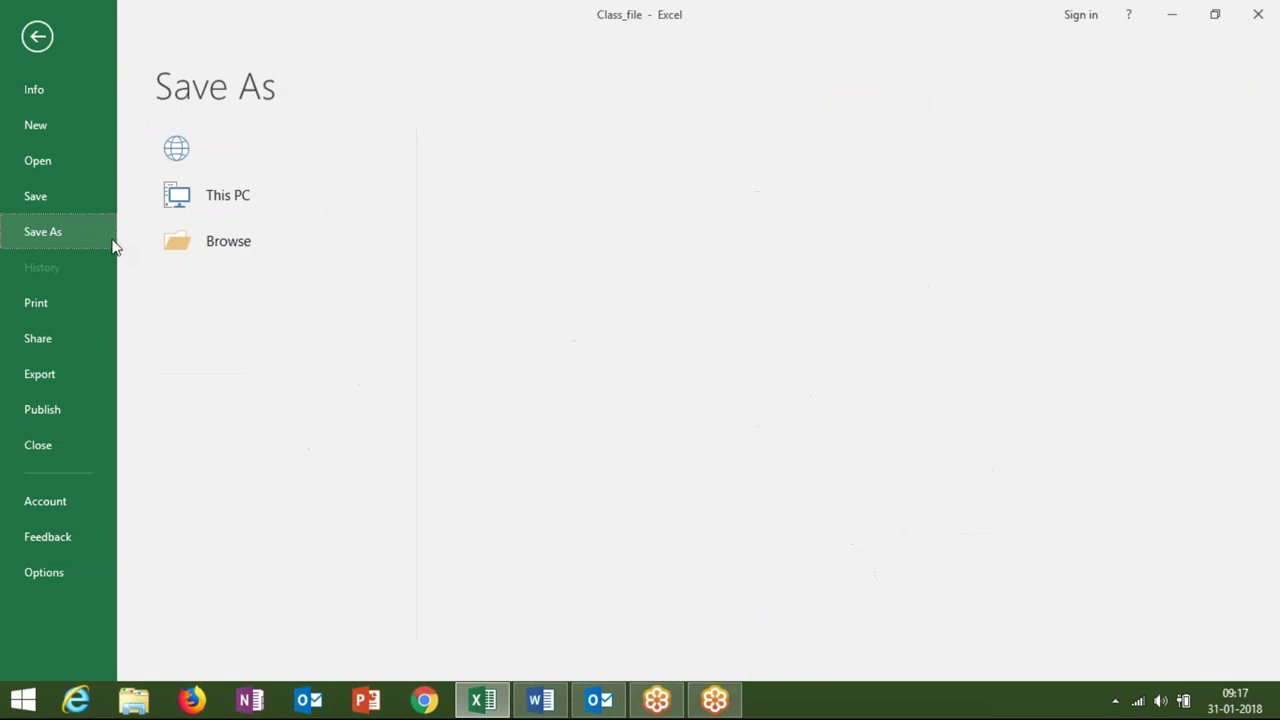
pyautogui.click(223, 300)
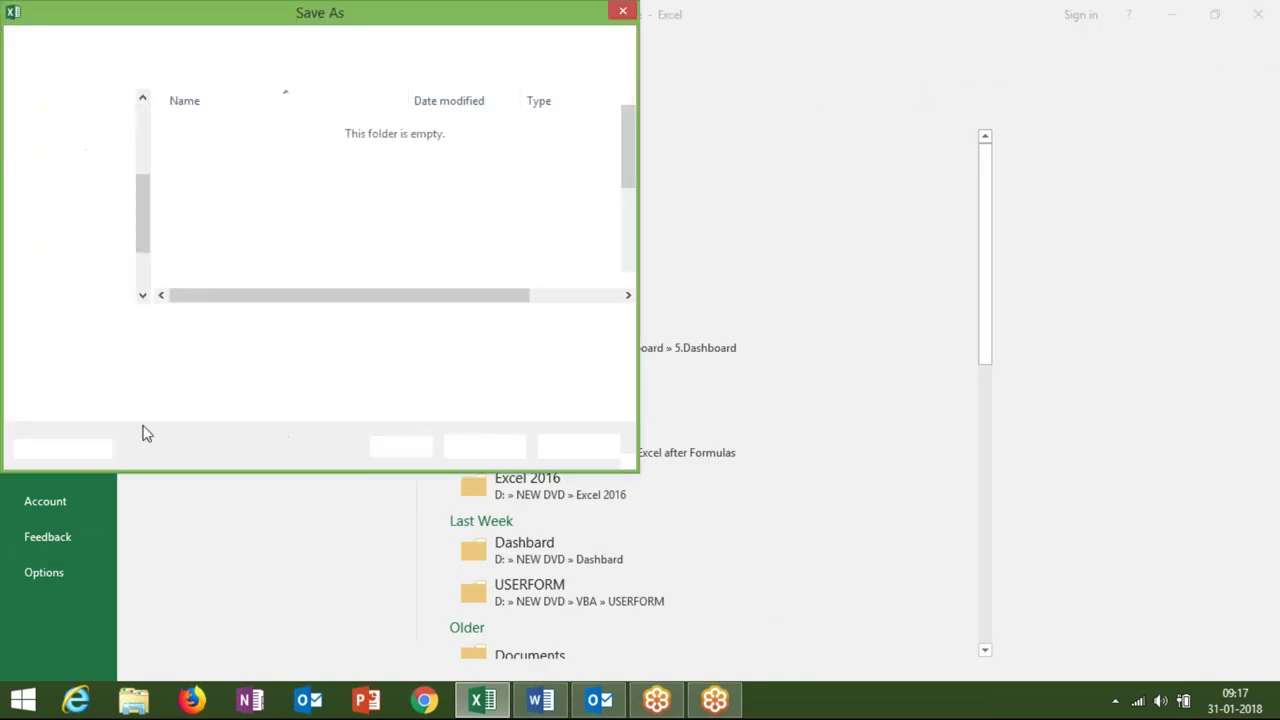
pyautogui.click(148, 348)
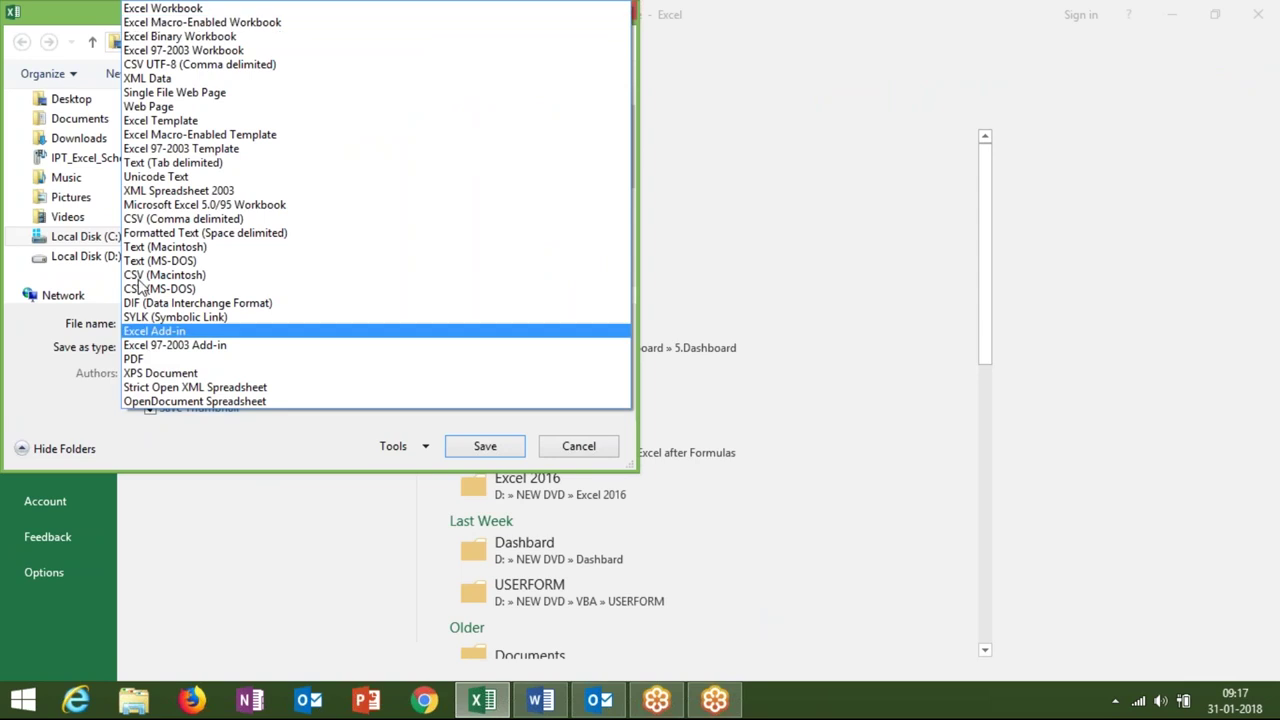
pyautogui.click(185, 122)
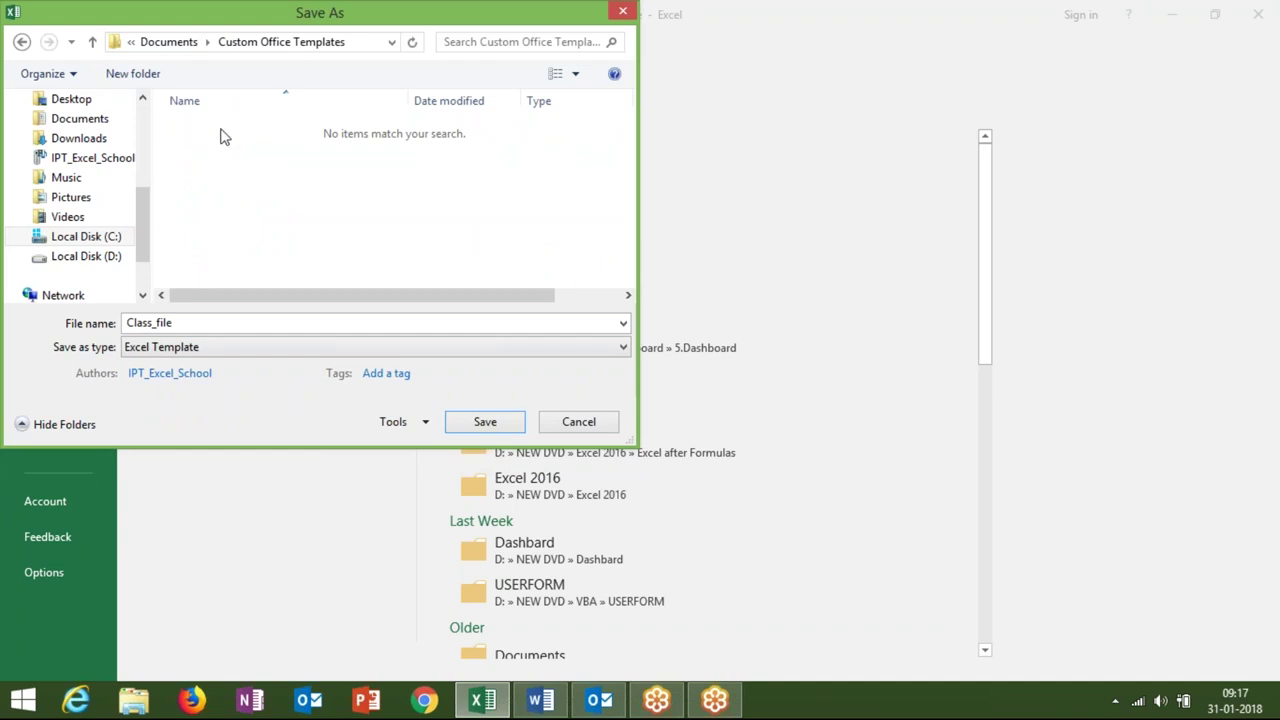
# Step: Cancel the save and close the Class_file window without saving
pyautogui.click(587, 428)
pyautogui.click(1257, 14)
pyautogui.press('n')
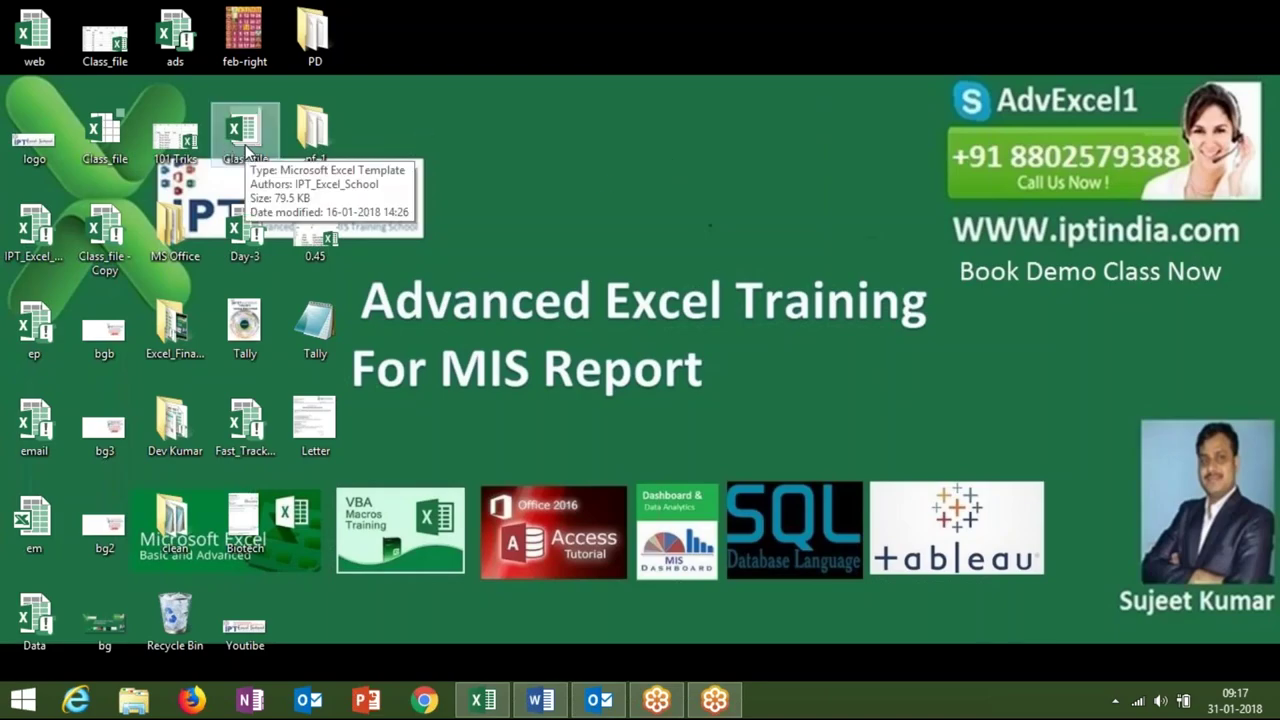
# Step: Open a new Class_file1 workbook from the Class_file template on the desktop
pyautogui.click(245, 148)
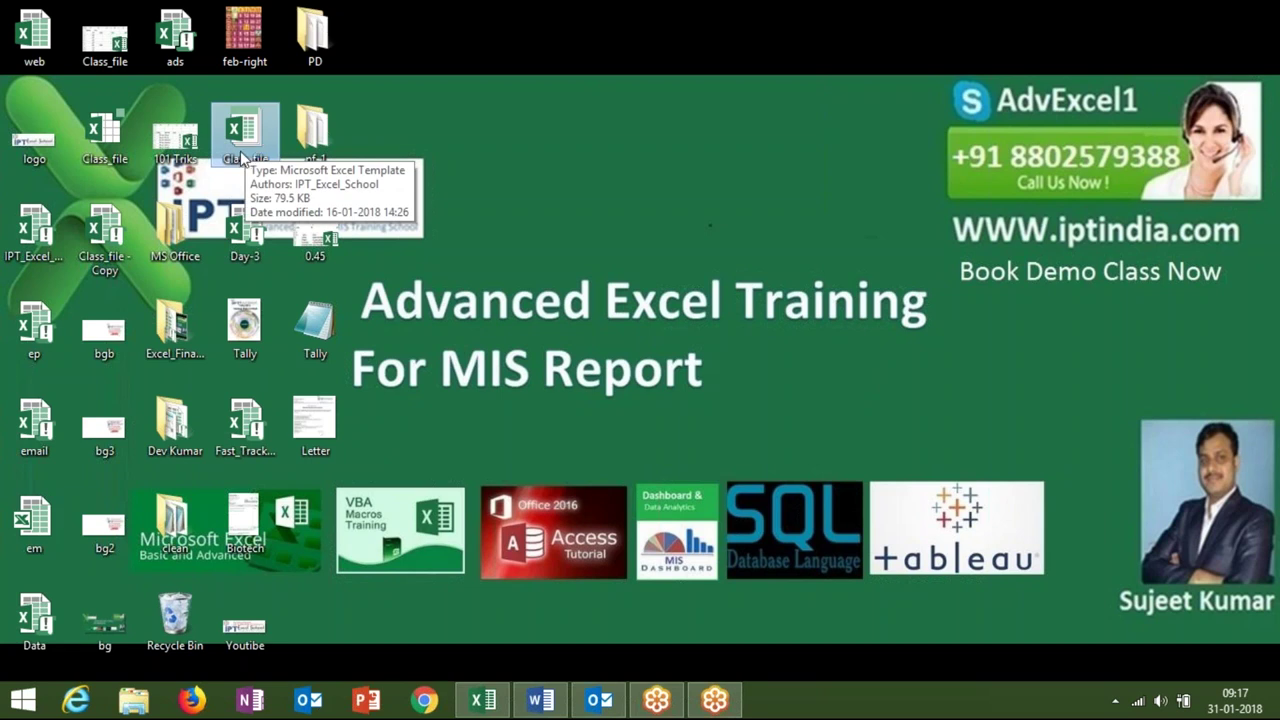
pyautogui.doubleClick(243, 156)
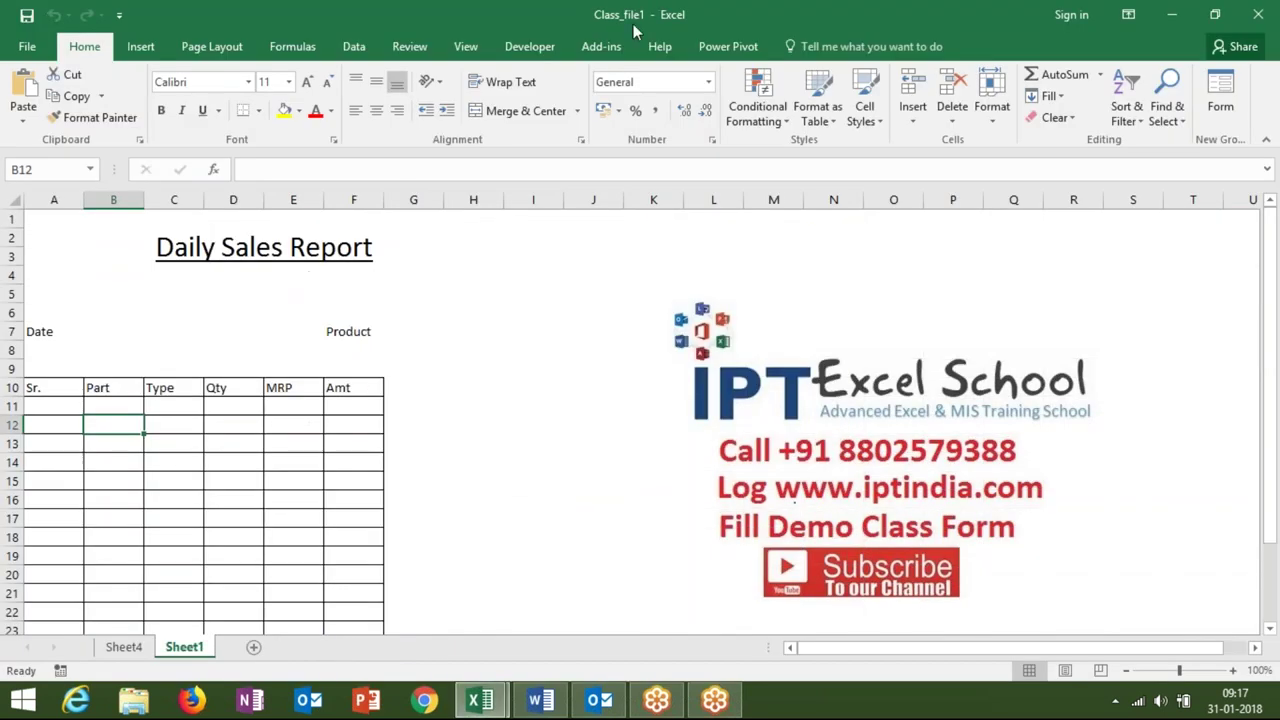
# Step: Look over Class_file1's Daily Sales Report, then close it and dismiss the save prompt
pyautogui.scroll(-4, 103, 526)
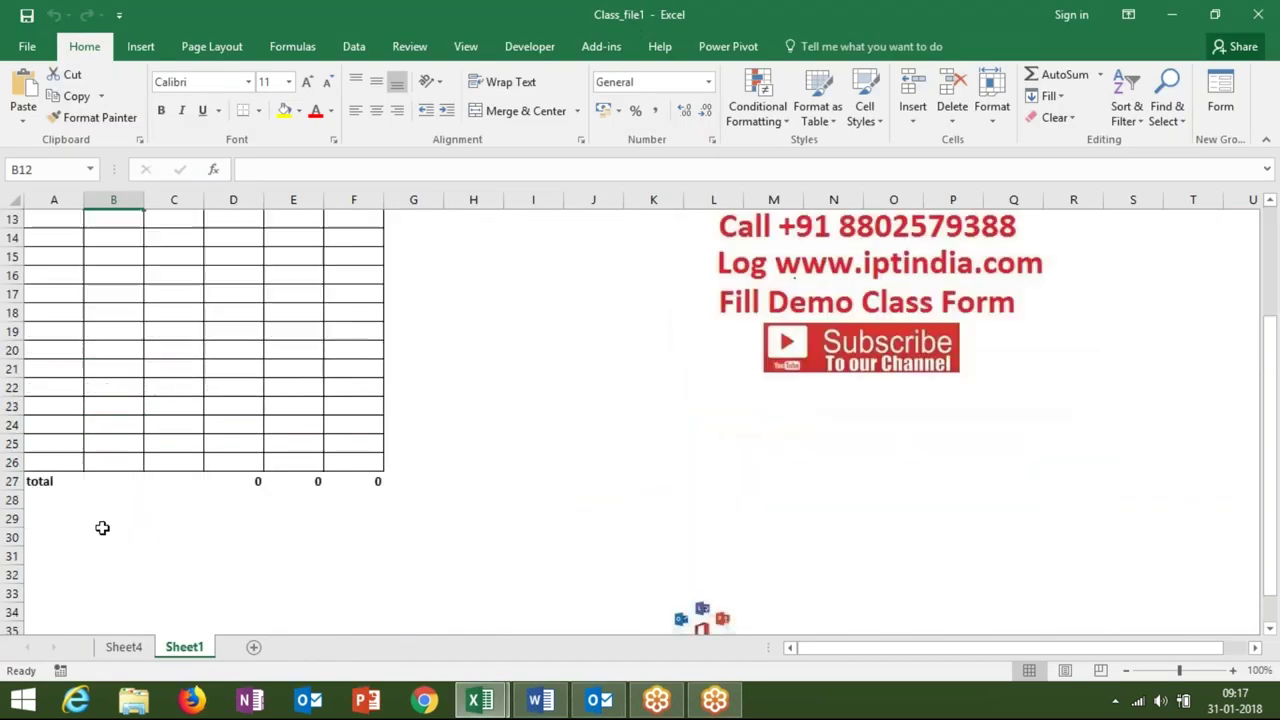
pyautogui.scroll(3, 108, 522)
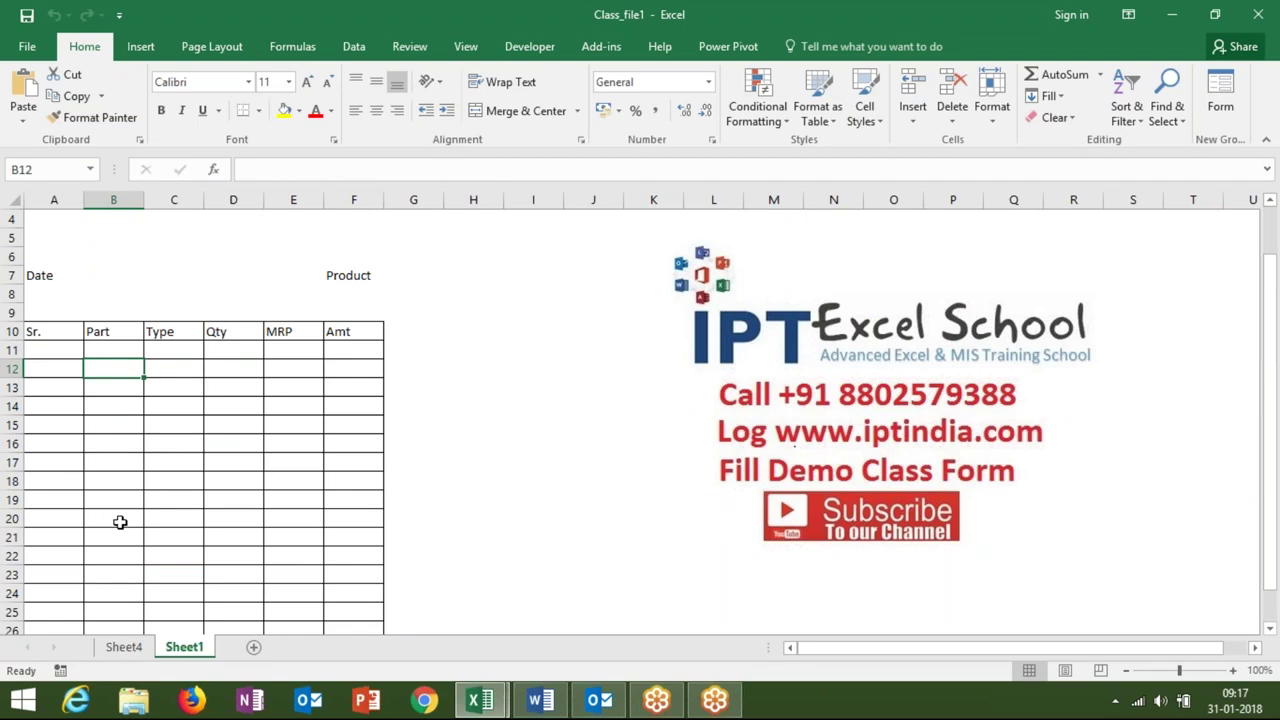
pyautogui.click(1257, 14)
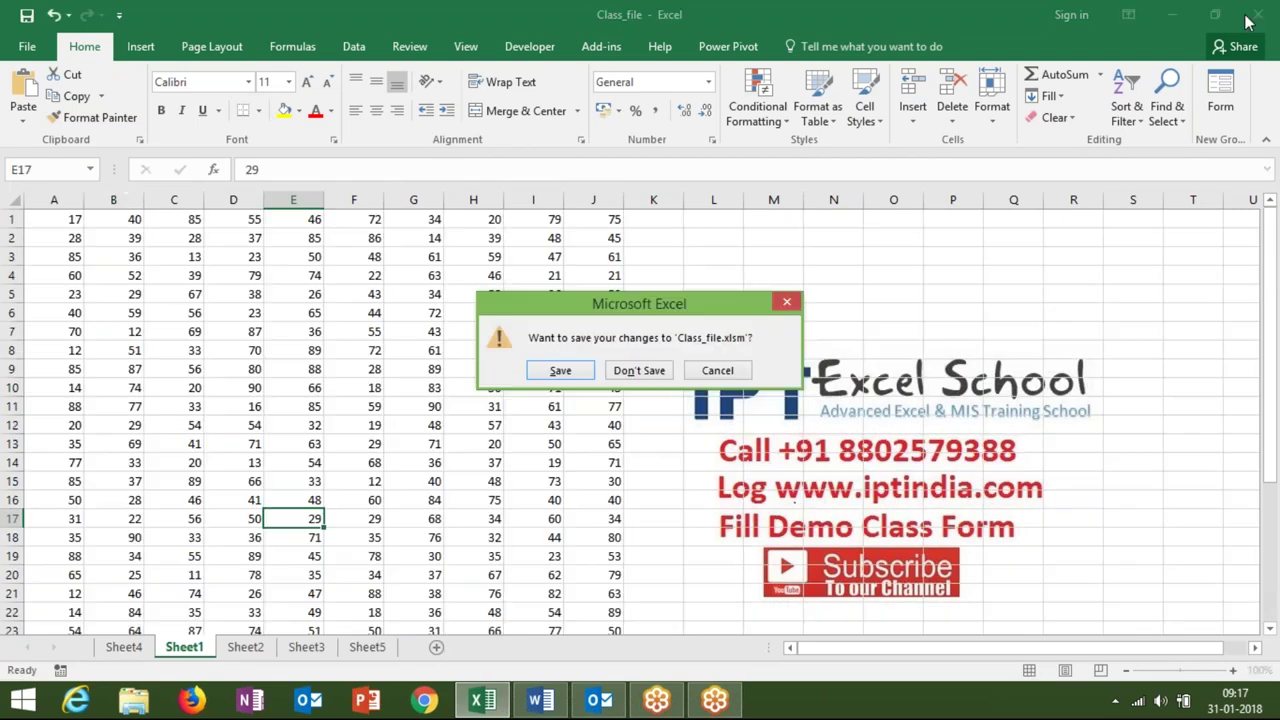
pyautogui.click(788, 302)
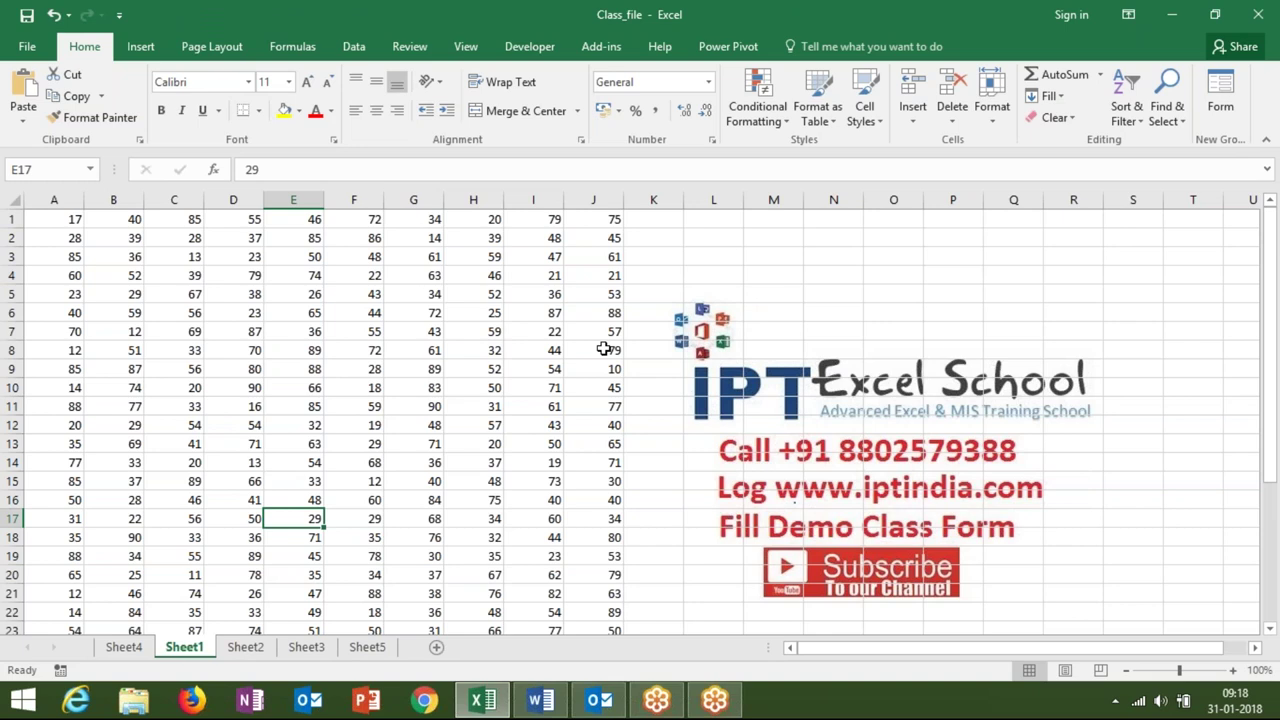